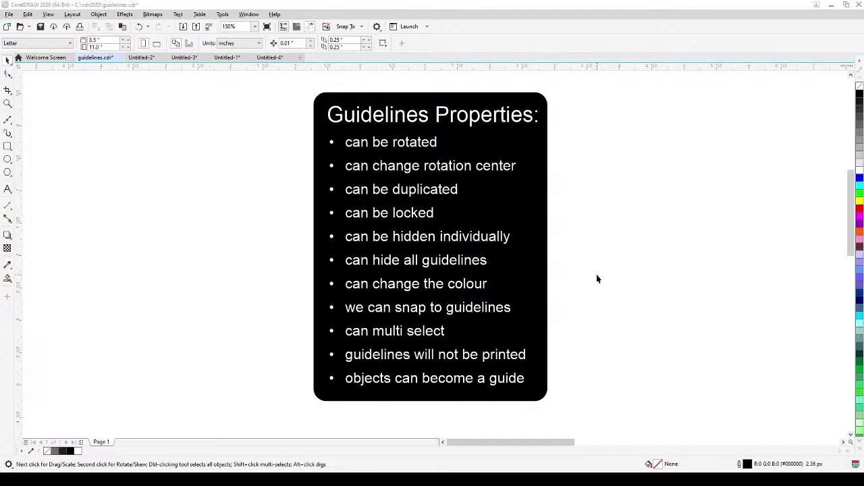
- Add a horizontal guideline at about y = -1.52 in and a vertical guideline at about x = 4.97 in
{"action": "key", "text": "h"}
{"action": "left_click_drag", "start_coordinate": [655, 270], "coordinate": [451, 270]}
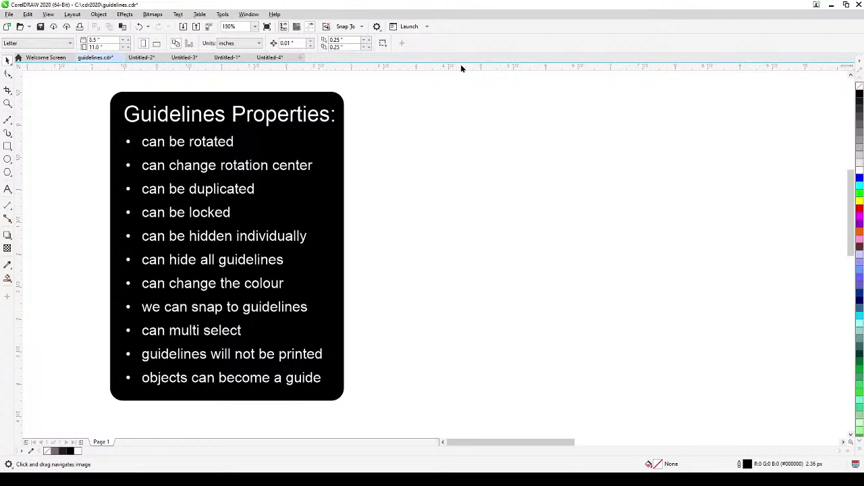
{"action": "left_click_drag", "start_coordinate": [461, 68], "coordinate": [467, 223]}
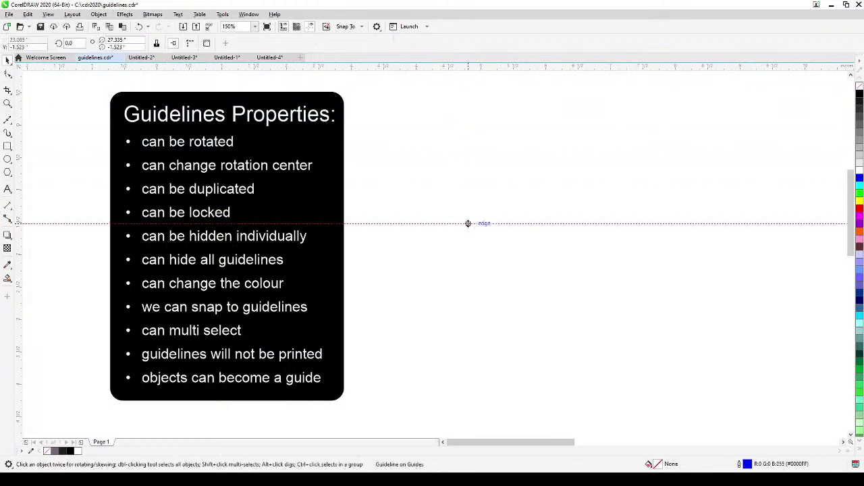
{"action": "left_click", "coordinate": [71, 201]}
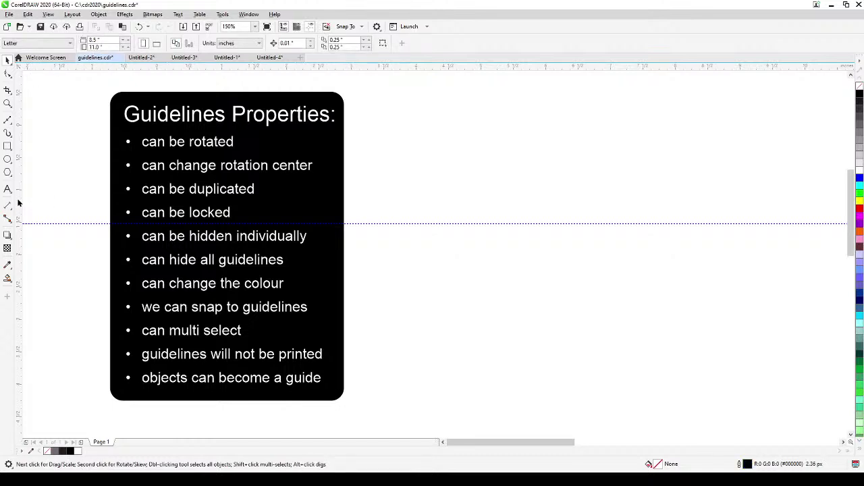
{"action": "left_click_drag", "start_coordinate": [18, 203], "coordinate": [479, 225]}
{"action": "left_click", "coordinate": [509, 272]}
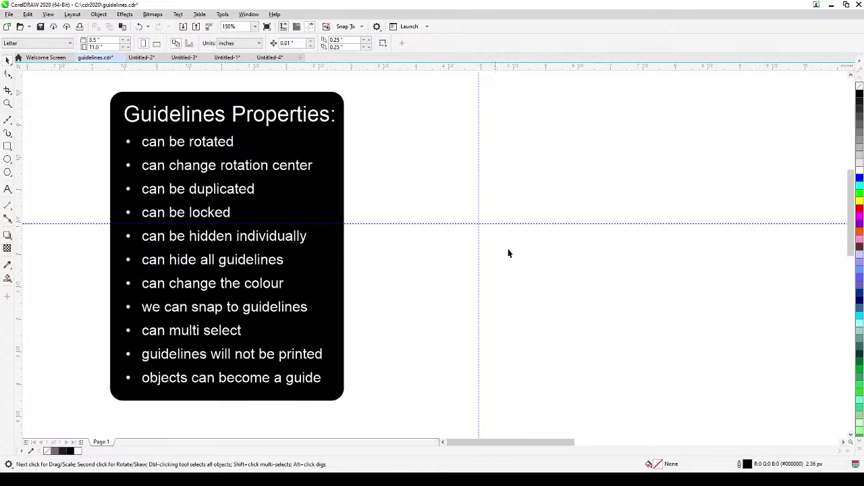
- Set the vertical guideline's rotation angle to 70 degrees and undo the rotation
{"action": "left_click", "coordinate": [479, 133]}
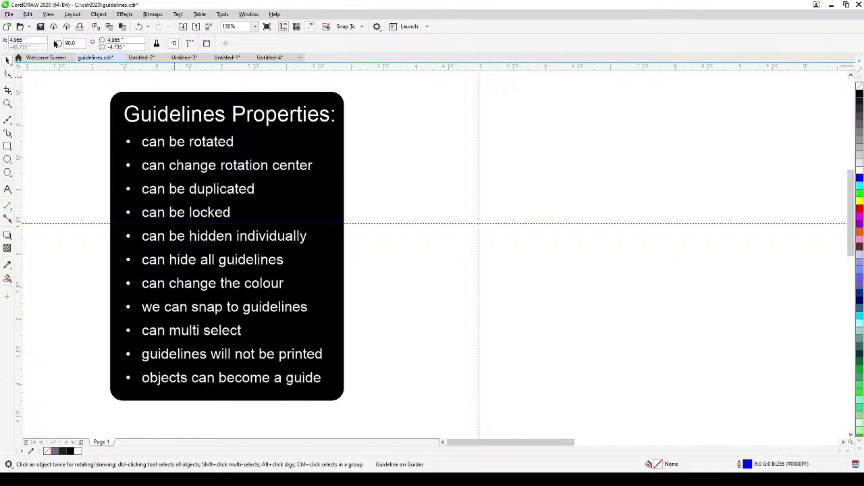
{"action": "double_click", "coordinate": [79, 42]}
{"action": "type", "text": "10"}
{"action": "key", "text": "Return"}
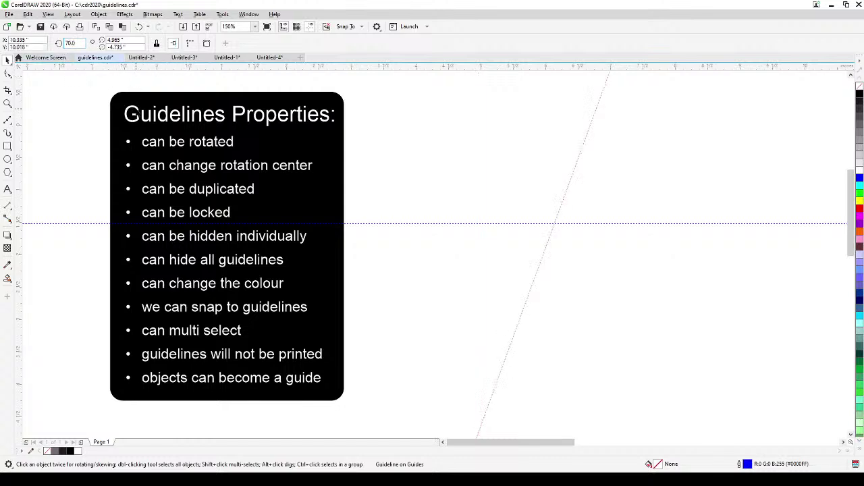
{"action": "left_click", "coordinate": [654, 183]}
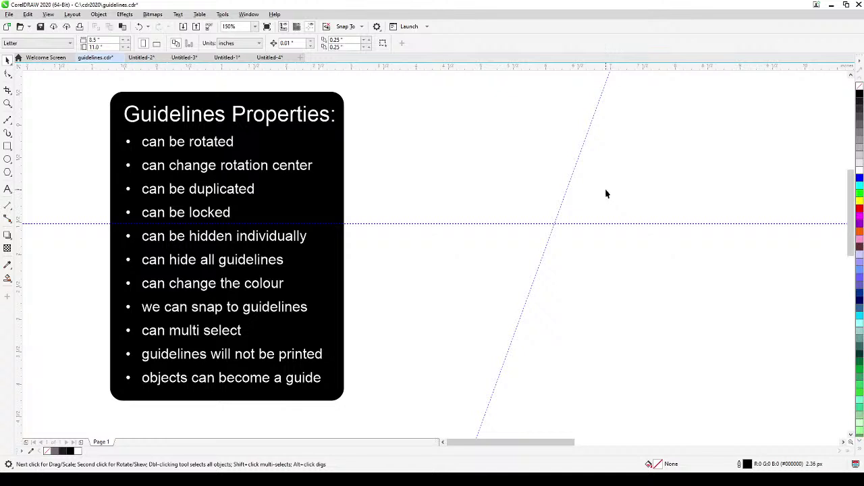
{"action": "key", "text": "ctrl+z"}
{"action": "left_click", "coordinate": [567, 168]}
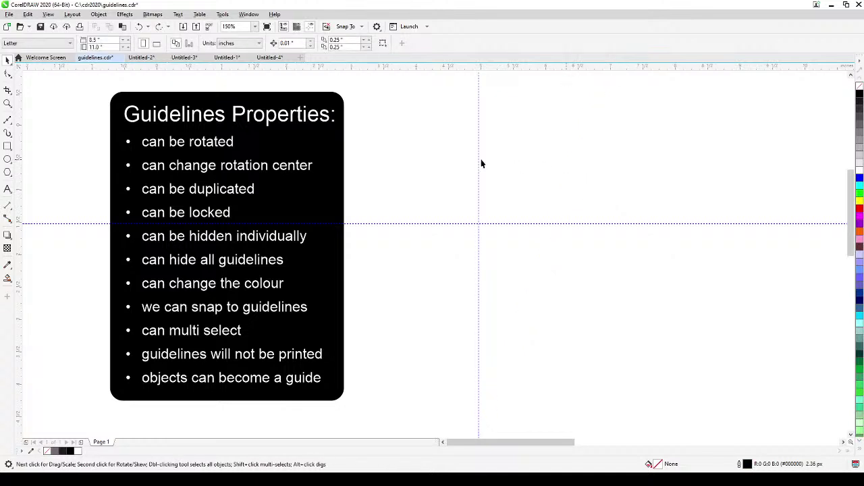
- Rotate the vertical guideline freehand to an angle of about 103.7 degrees and deselect it
{"action": "left_click", "coordinate": [478, 111]}
{"action": "left_click", "coordinate": [478, 111]}
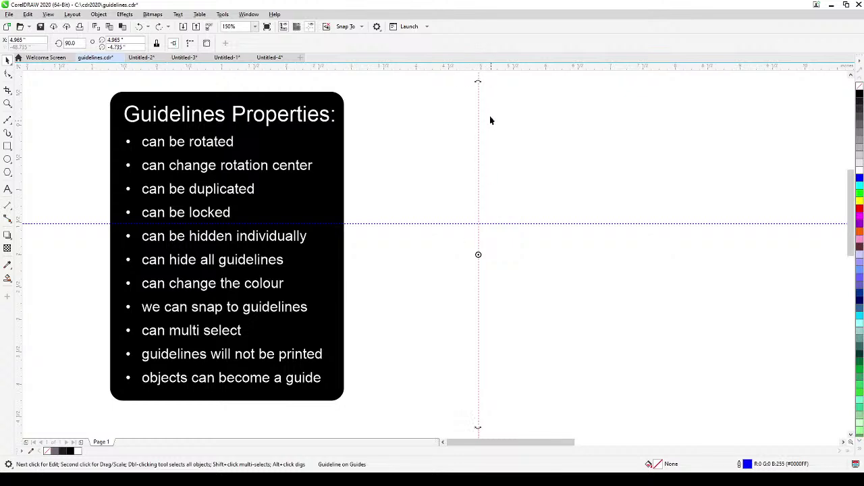
{"action": "left_click_drag", "start_coordinate": [480, 81], "coordinate": [401, 124]}
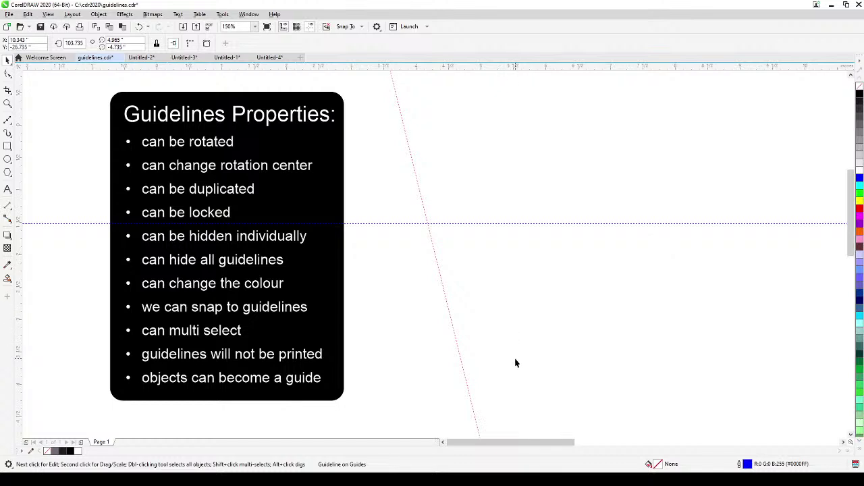
{"action": "left_click", "coordinate": [536, 244]}
- Shift the horizontal guideline's rotation center to about x = 6.17 in and rotate the guideline freehand to about 14.7 degrees
{"action": "left_click", "coordinate": [538, 222]}
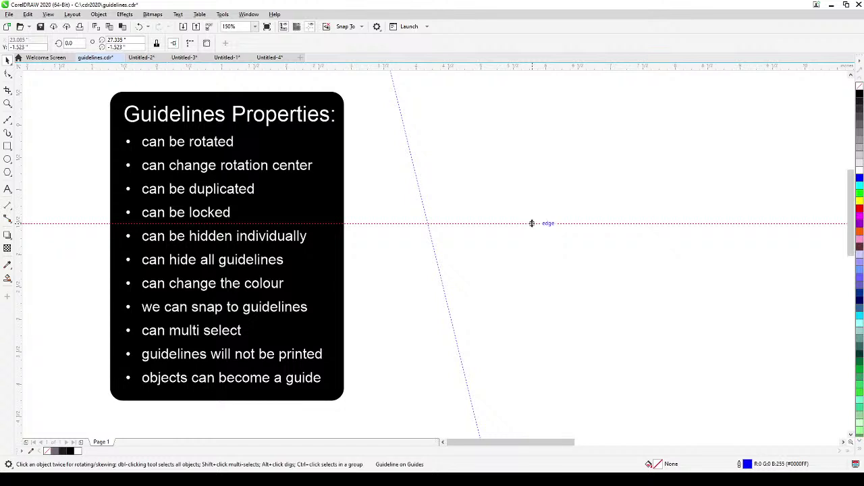
{"action": "left_click", "coordinate": [532, 222]}
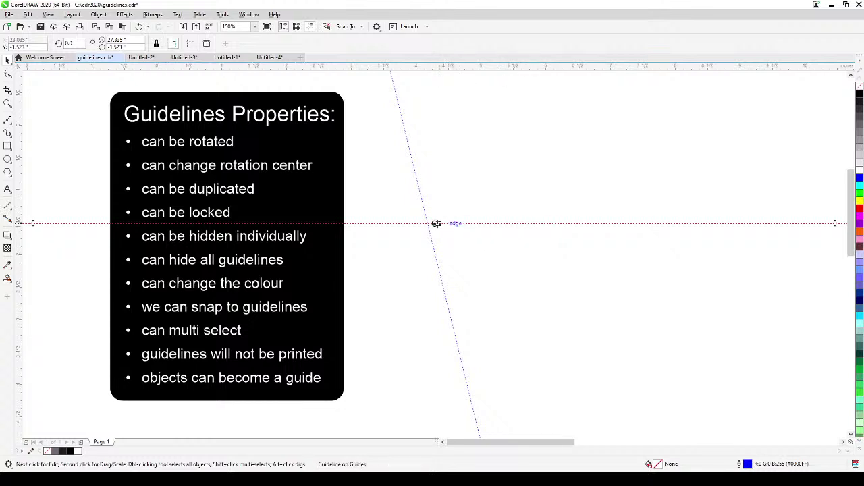
{"action": "left_click_drag", "start_coordinate": [437, 223], "coordinate": [434, 224]}
{"action": "left_click_drag", "start_coordinate": [434, 223], "coordinate": [556, 224]}
{"action": "mouse_move", "coordinate": [835, 223]}
{"action": "left_mouse_down"}
{"action": "mouse_move", "coordinate": [803, 319]}
{"action": "mouse_move", "coordinate": [789, 164]}
{"action": "mouse_move", "coordinate": [770, 339]}
{"action": "mouse_move", "coordinate": [761, 193]}
{"action": "mouse_move", "coordinate": [743, 173]}
{"action": "left_mouse_up"}
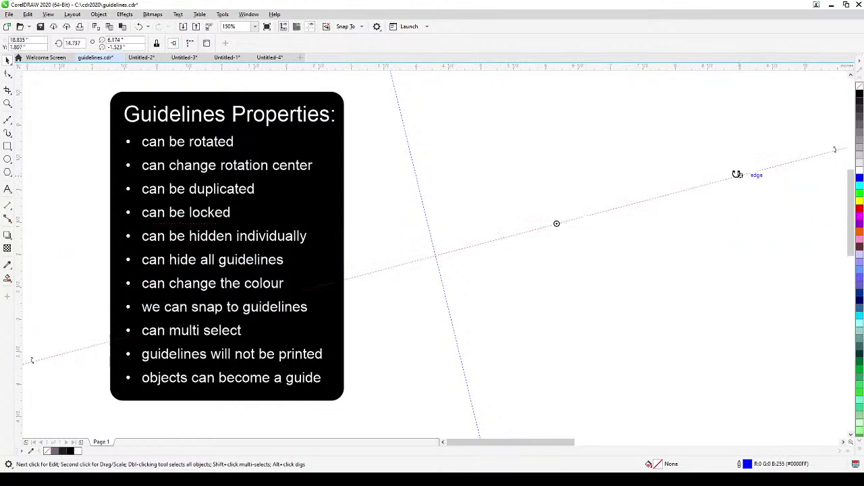
{"action": "left_click", "coordinate": [635, 195]}
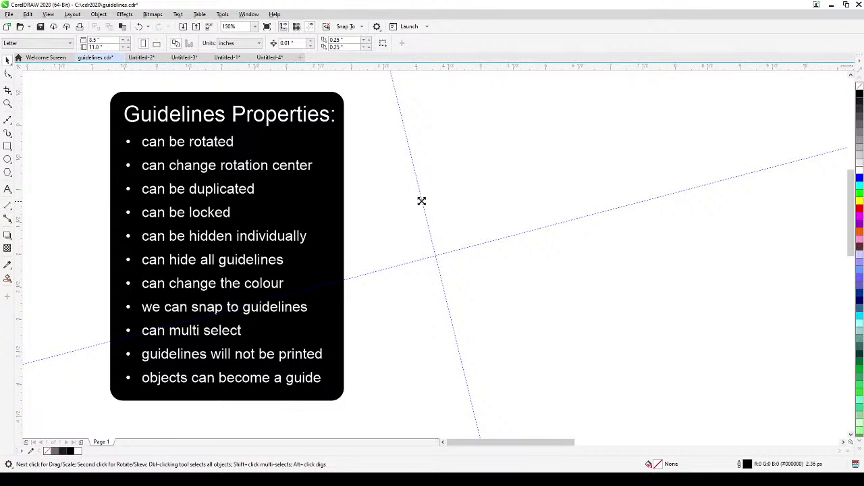
- Duplicate the steep slanted guideline and move the copy about 1.5 in to its right
{"action": "left_click", "coordinate": [422, 201]}
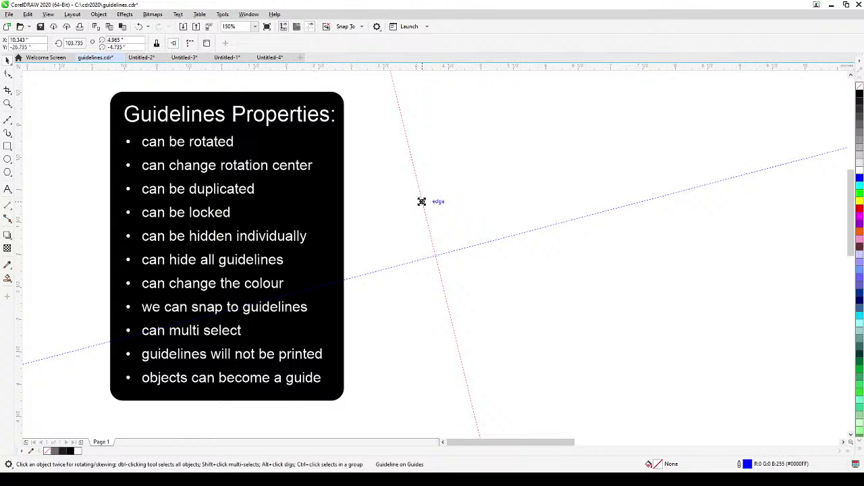
{"action": "key", "text": "KP_Add"}
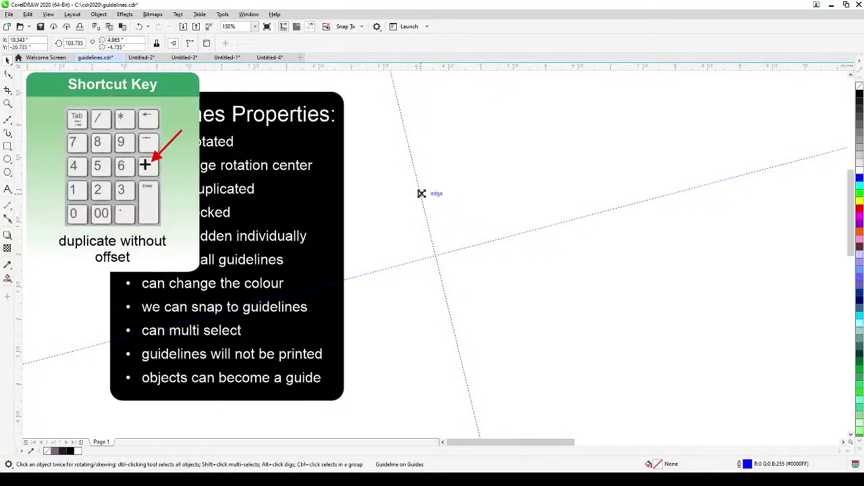
{"action": "left_click_drag", "start_coordinate": [421, 193], "coordinate": [516, 183]}
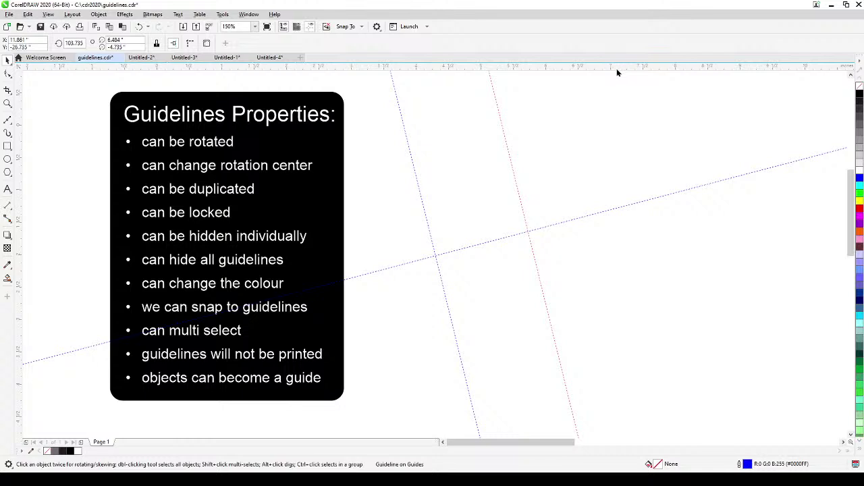
- Add a new horizontal guideline at about y = -0.59 in and move the duplicated slanted guideline about 0.4 in left
{"action": "left_click_drag", "start_coordinate": [617, 68], "coordinate": [600, 176]}
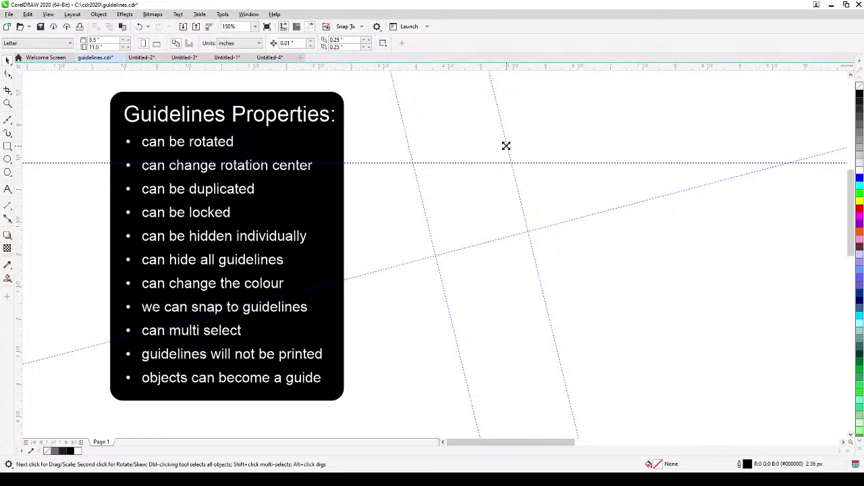
{"action": "left_click_drag", "start_coordinate": [507, 145], "coordinate": [487, 160]}
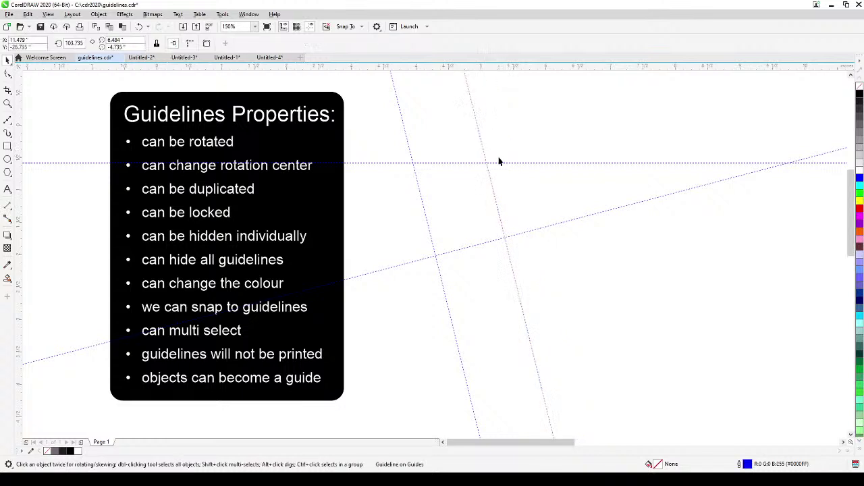
- Lock the horizontal guideline that crosses the upper part of the properties list
{"action": "left_click", "coordinate": [539, 162]}
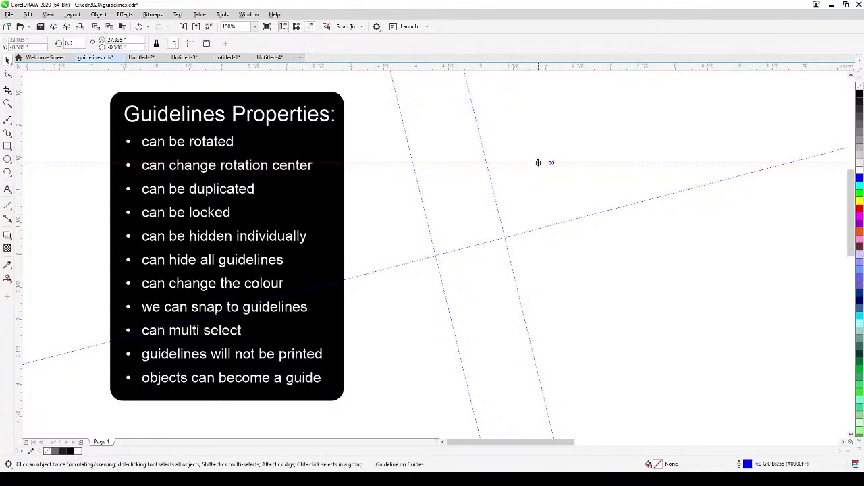
{"action": "right_click", "coordinate": [538, 163]}
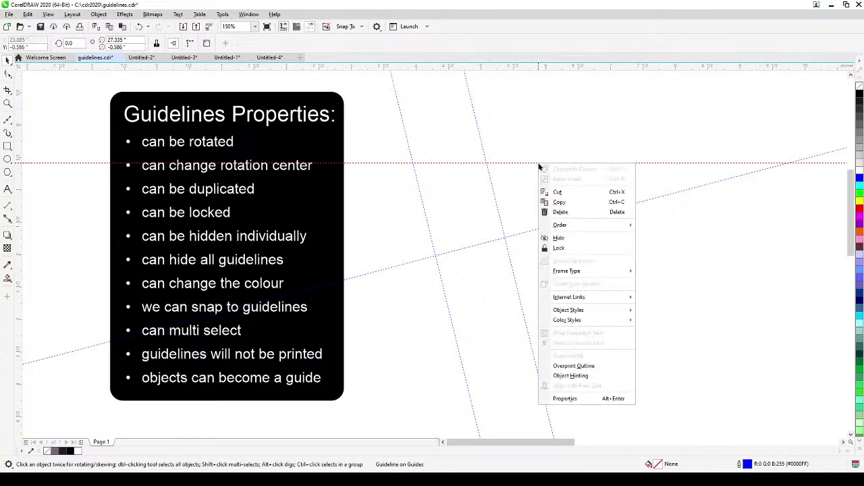
{"action": "left_click", "coordinate": [565, 248]}
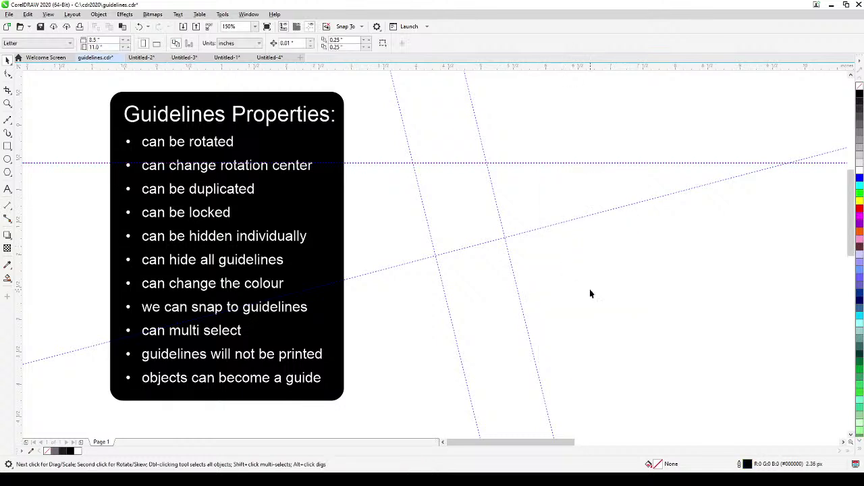
- Try to select and move the locked horizontal guideline
{"action": "left_click", "coordinate": [563, 162]}
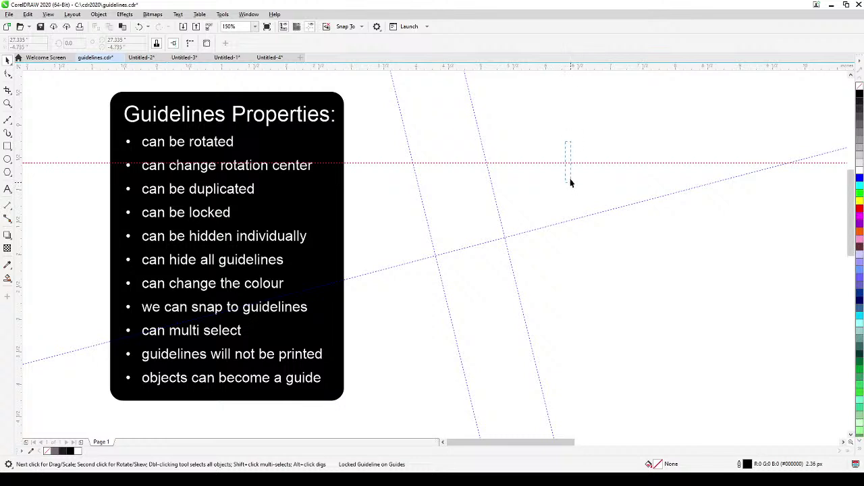
{"action": "left_click", "coordinate": [569, 182]}
{"action": "left_click", "coordinate": [571, 163]}
{"action": "left_click", "coordinate": [571, 162]}
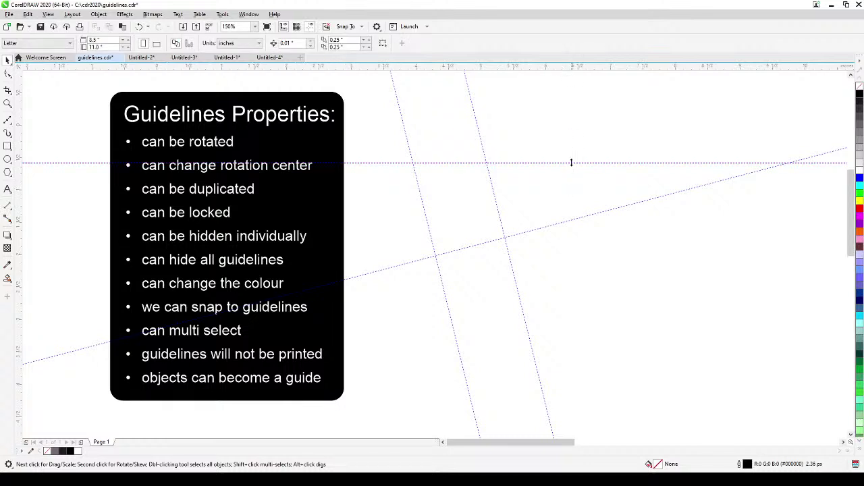
{"action": "left_click", "coordinate": [571, 162]}
{"action": "left_click", "coordinate": [562, 156]}
- Turn off the display of all guidelines and turn it back on
{"action": "left_click", "coordinate": [48, 14]}
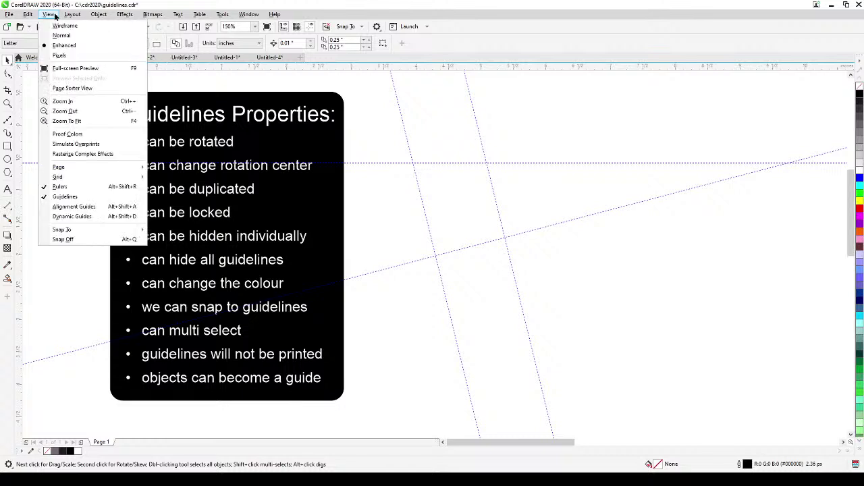
{"action": "left_click", "coordinate": [48, 196]}
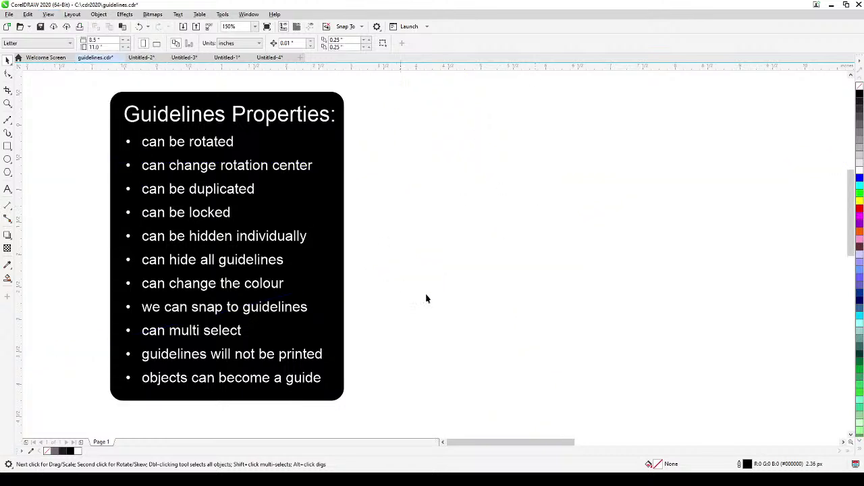
{"action": "left_click", "coordinate": [48, 14]}
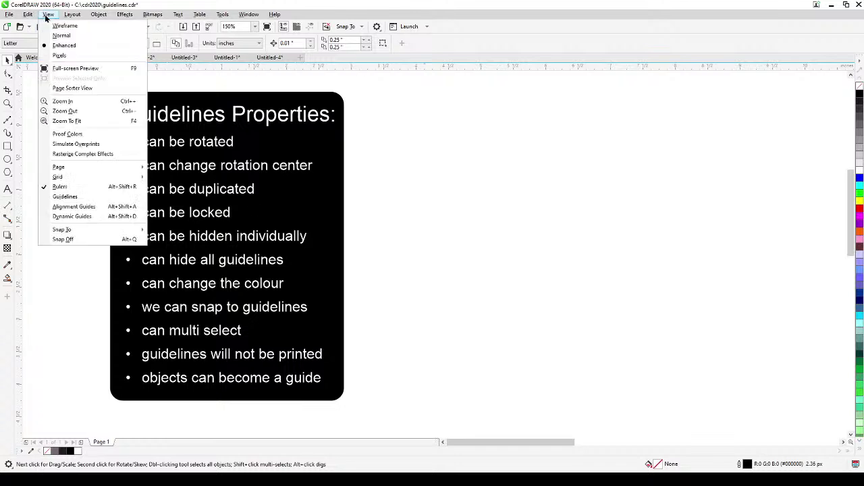
{"action": "left_click", "coordinate": [60, 197]}
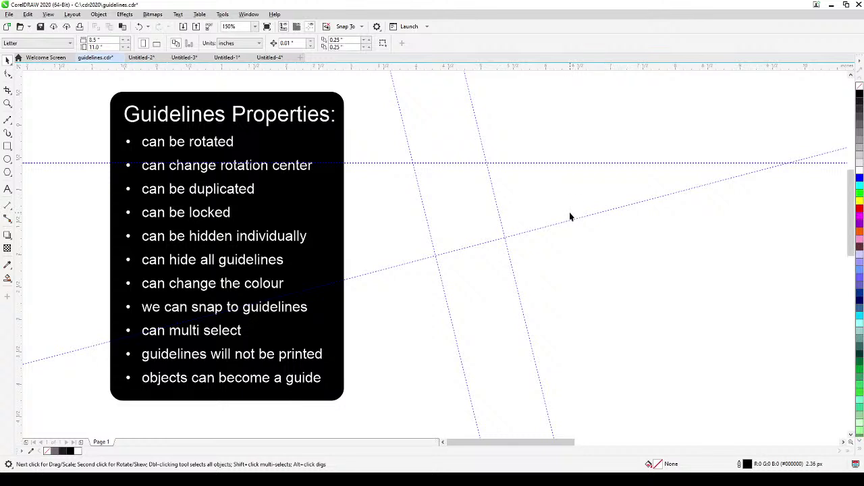
- Hide only the duplicated slanted guideline, leaving the other guidelines displayed
{"action": "left_click", "coordinate": [496, 196]}
{"action": "right_click", "coordinate": [497, 196]}
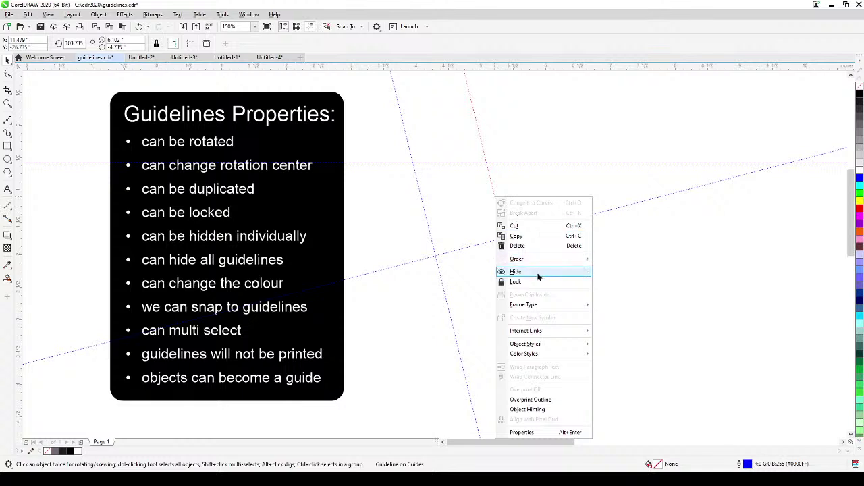
{"action": "left_click", "coordinate": [538, 272]}
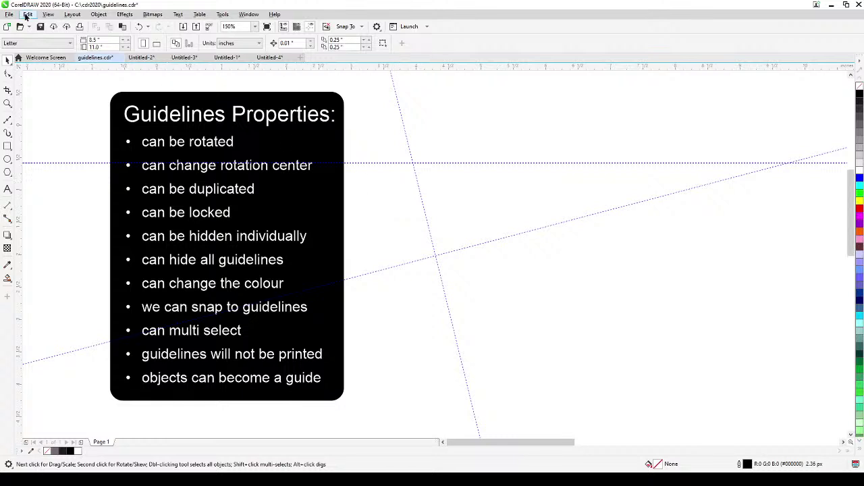
- Try to bring back the individually hidden guideline by switching the display of all guidelines off and on
{"action": "left_click", "coordinate": [47, 14]}
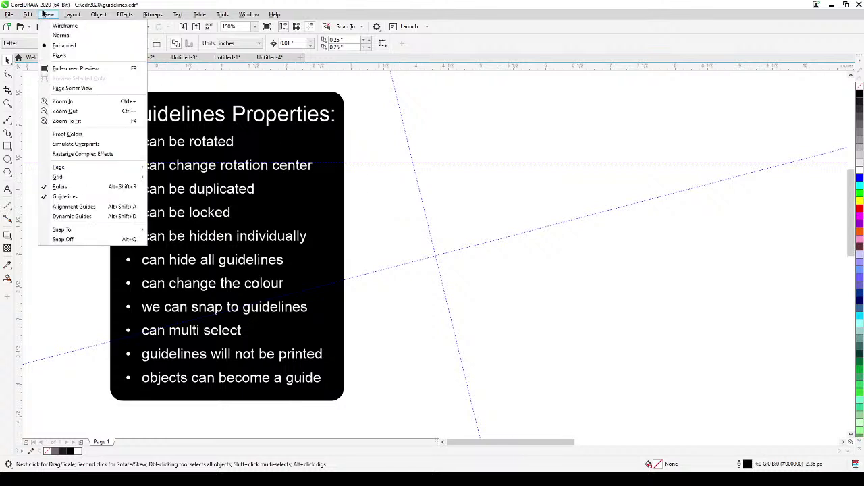
{"action": "mouse_move", "coordinate": [30, 15]}
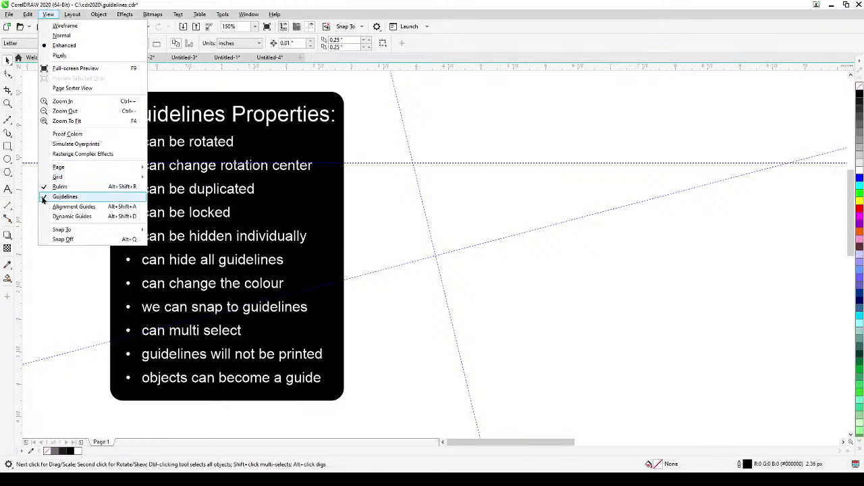
{"action": "left_click", "coordinate": [42, 197]}
{"action": "left_click", "coordinate": [48, 15]}
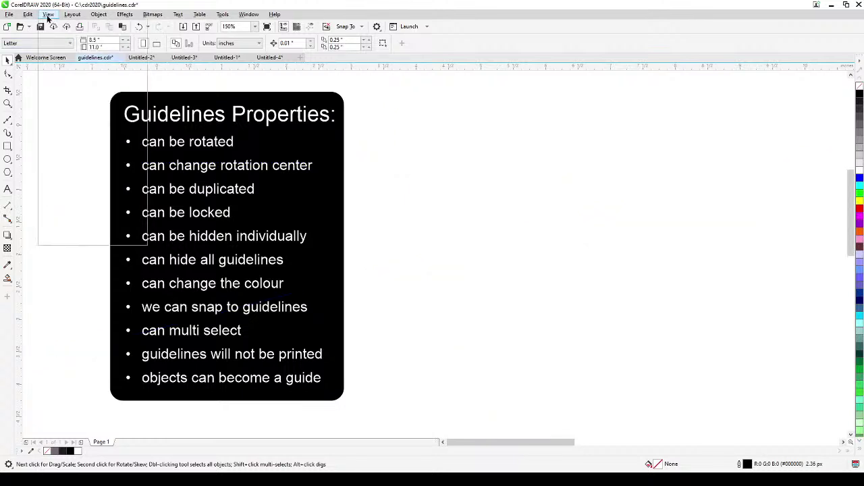
{"action": "left_click", "coordinate": [52, 196]}
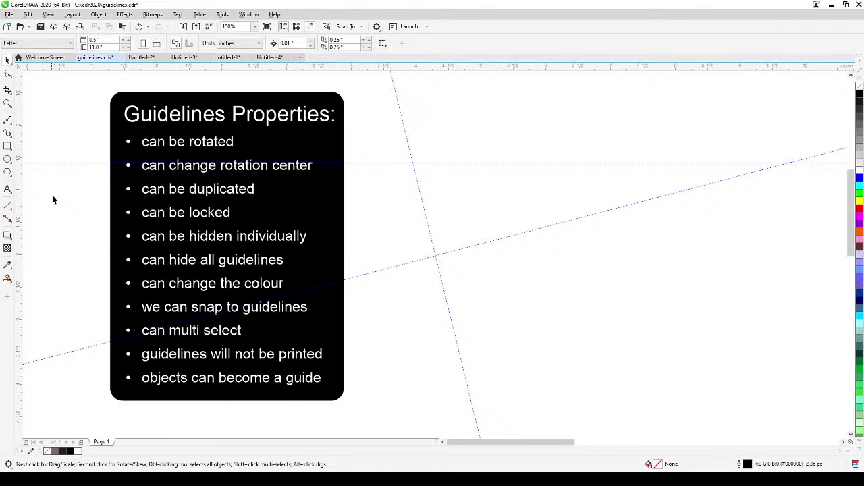
- Show all hidden objects to bring back the individually hidden slanted guideline
{"action": "left_click", "coordinate": [99, 15]}
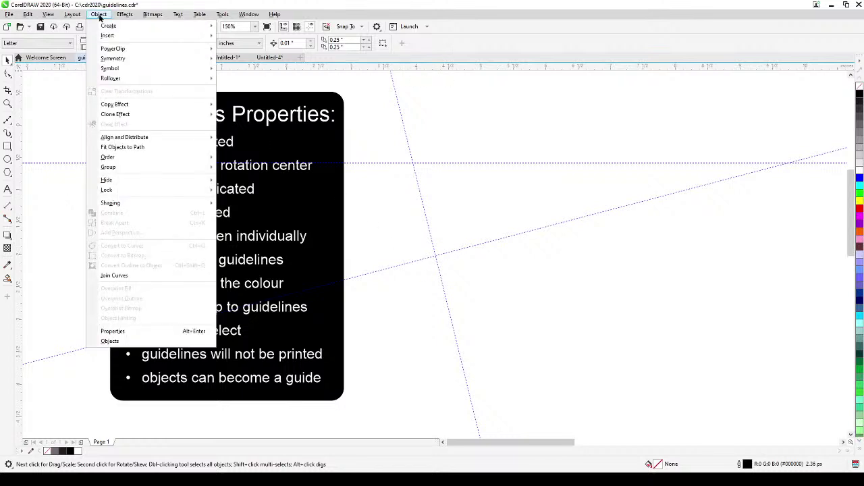
{"action": "mouse_move", "coordinate": [122, 181]}
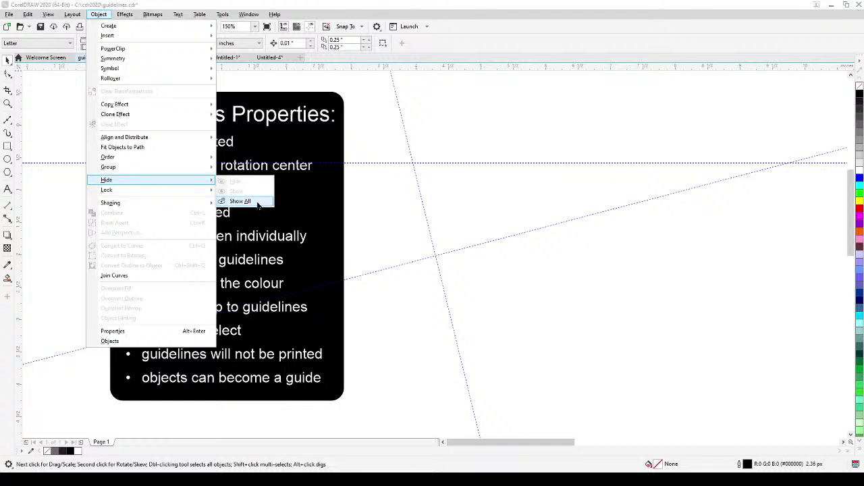
{"action": "left_click", "coordinate": [239, 201]}
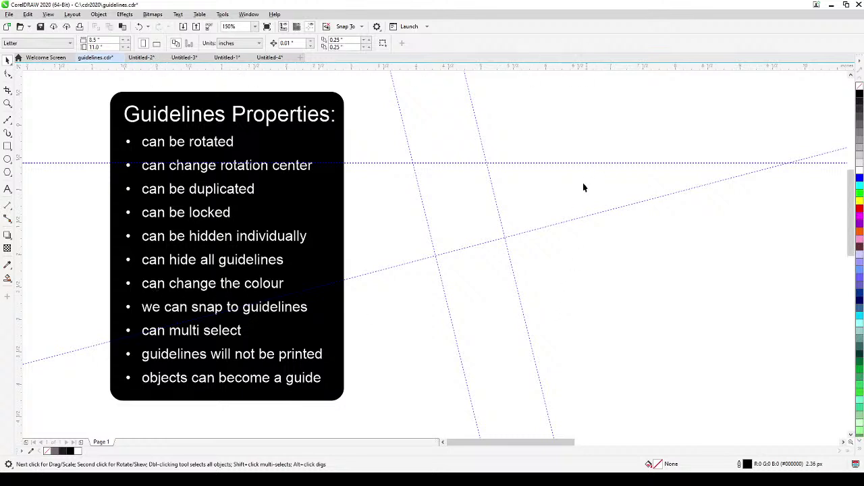
- Change the colour of the guideline angled at 14.7° to orange (#E36019) and close the Guidelines docker
{"action": "double_click", "coordinate": [570, 220]}
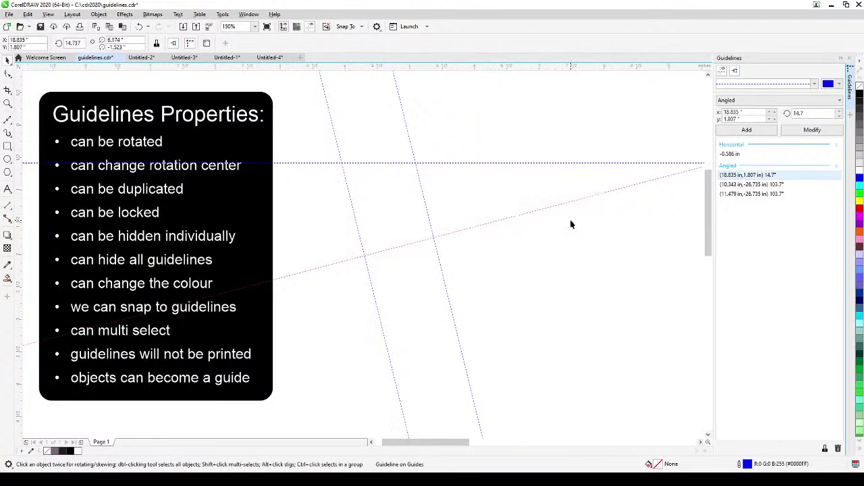
{"action": "left_click", "coordinate": [837, 84]}
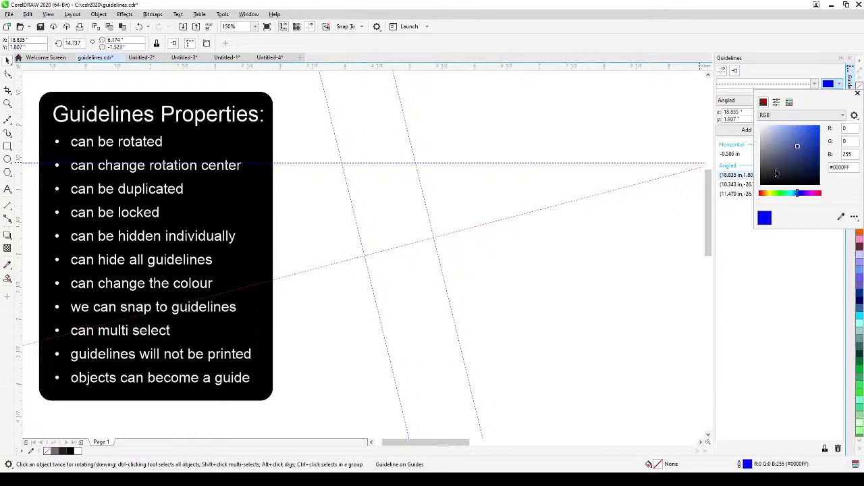
{"action": "left_click_drag", "start_coordinate": [774, 196], "coordinate": [761, 194]}
{"action": "left_click_drag", "start_coordinate": [808, 141], "coordinate": [812, 131]}
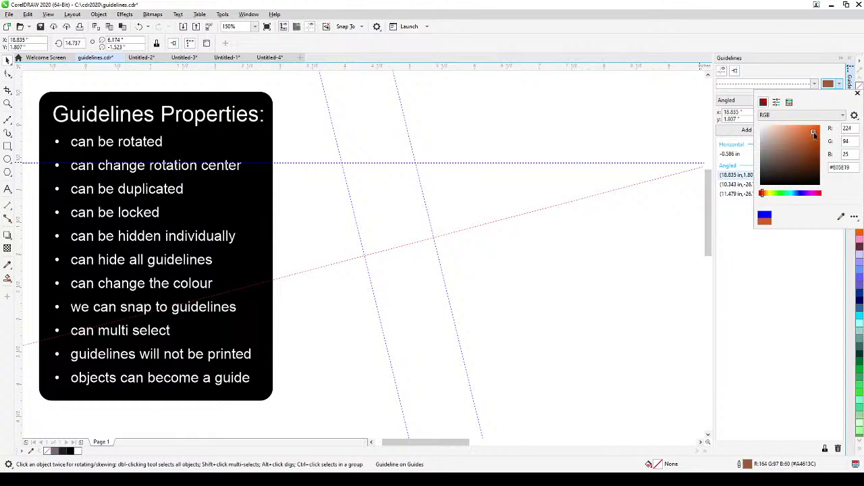
{"action": "left_click", "coordinate": [652, 243]}
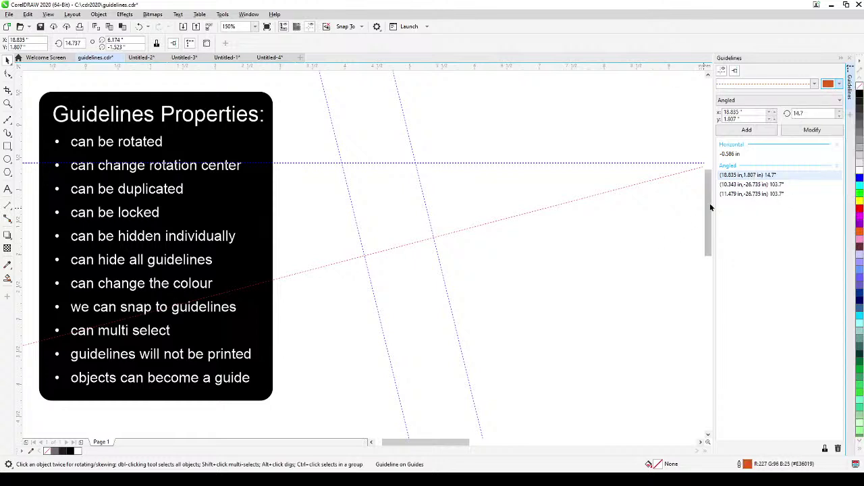
{"action": "left_click", "coordinate": [850, 58]}
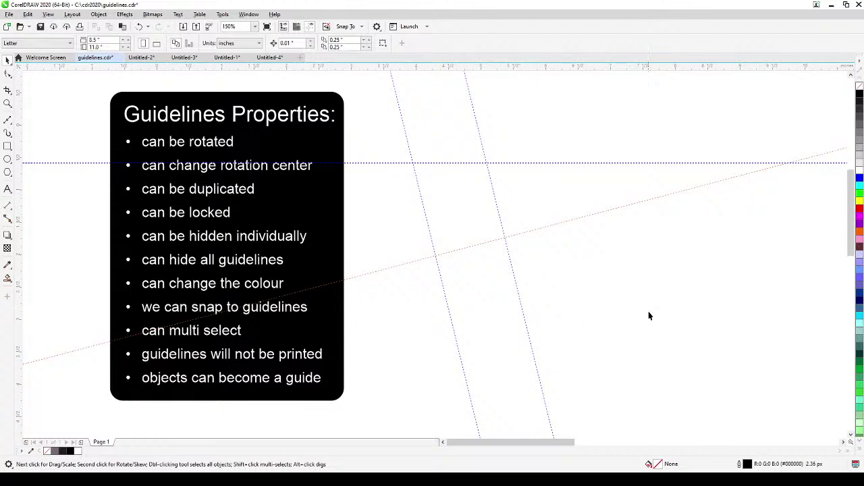
- Check in the snapping options whether snapping to guidelines is enabled
{"action": "left_click", "coordinate": [48, 15]}
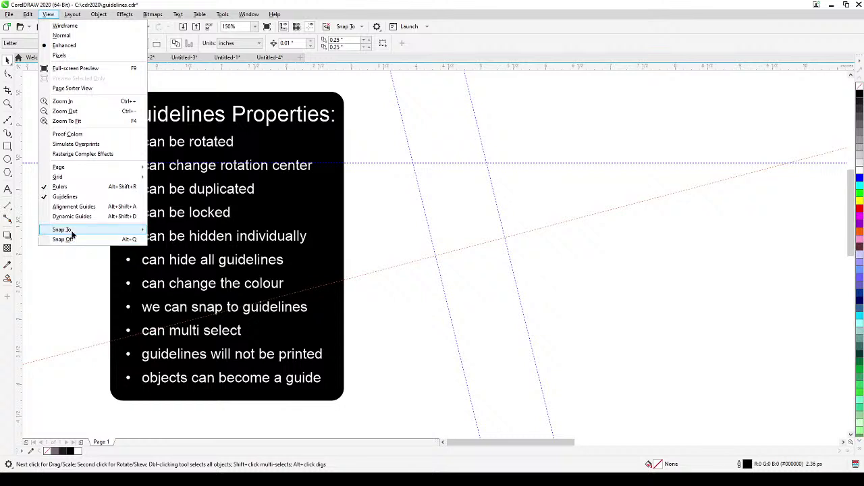
{"action": "mouse_move", "coordinate": [72, 231]}
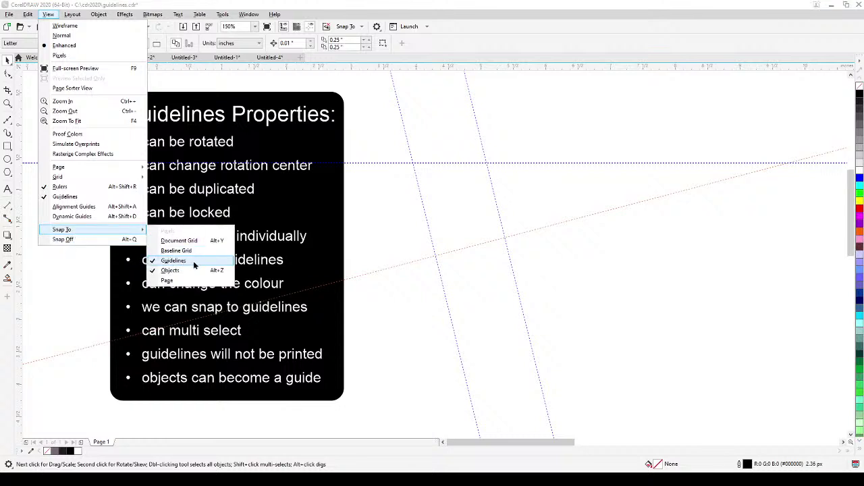
{"action": "left_click", "coordinate": [410, 232]}
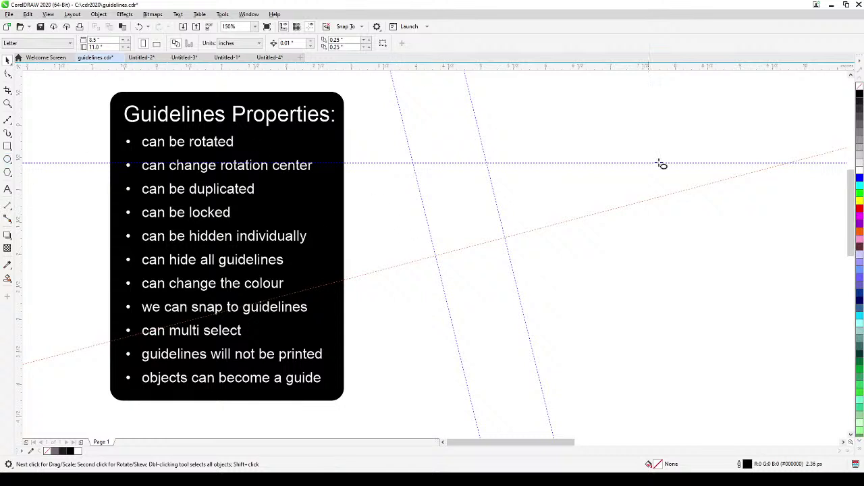
- Draw a circle about 1.2 inches in diameter in the empty area below the orange guideline
{"action": "key", "text": "F7"}
{"action": "left_click_drag", "start_coordinate": [664, 301], "coordinate": [745, 372]}
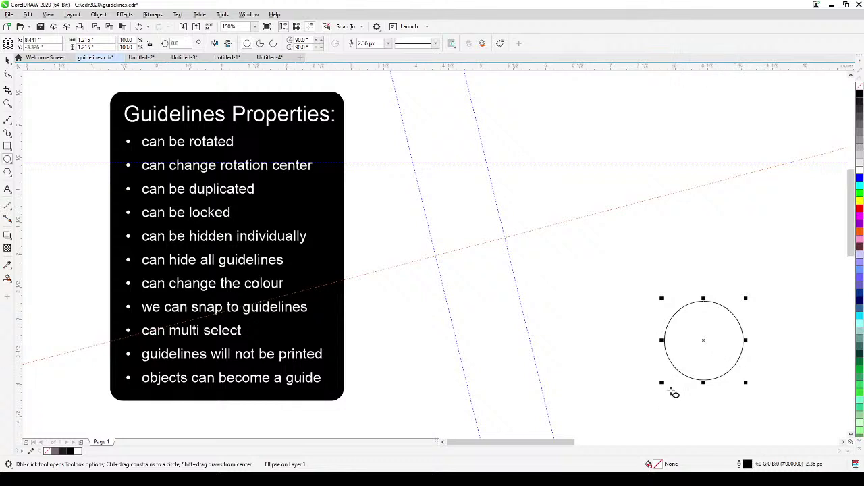
{"action": "left_click", "coordinate": [7, 59]}
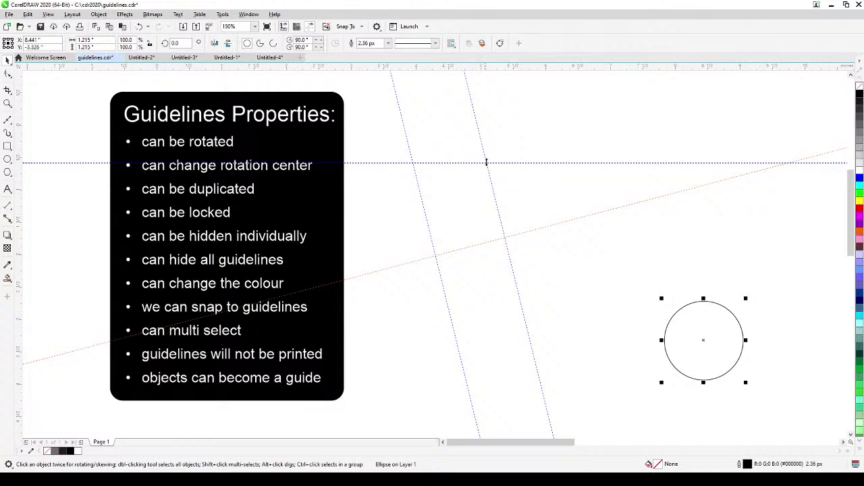
- Move the circle by its center, snapping it to the intersection of the horizontal guideline and the duplicated steep guideline
{"action": "left_click", "coordinate": [766, 323]}
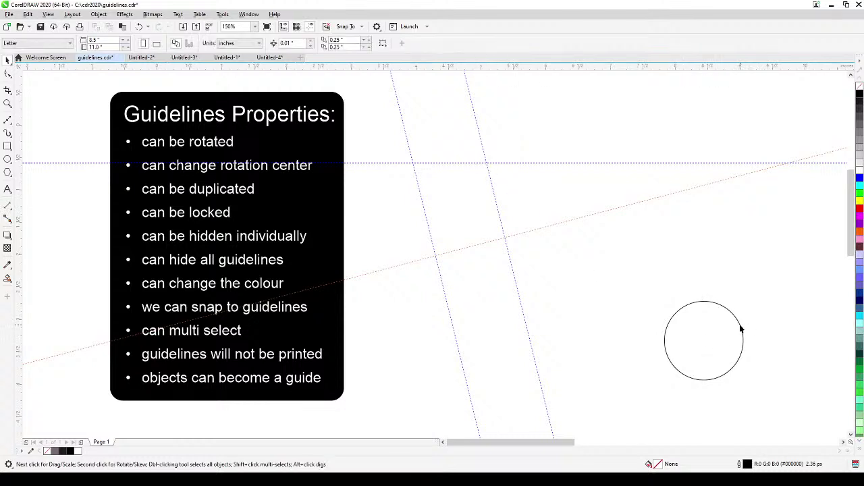
{"action": "left_click", "coordinate": [741, 328]}
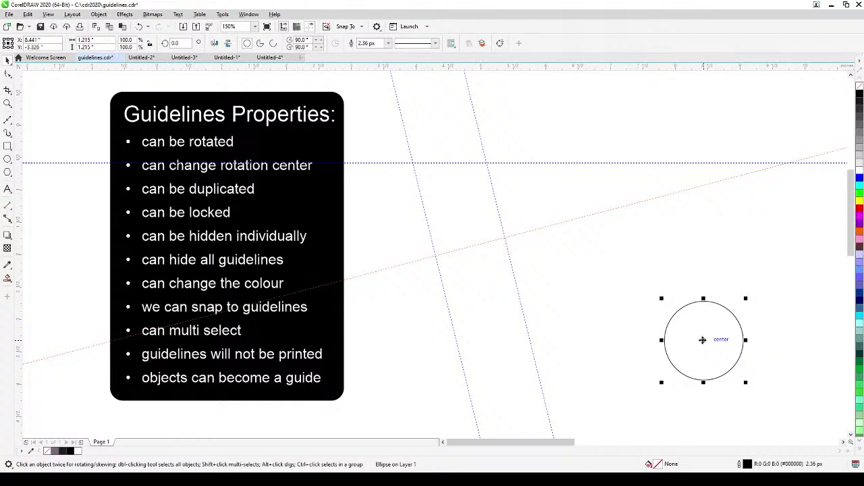
{"action": "left_click_drag", "start_coordinate": [702, 340], "coordinate": [487, 163]}
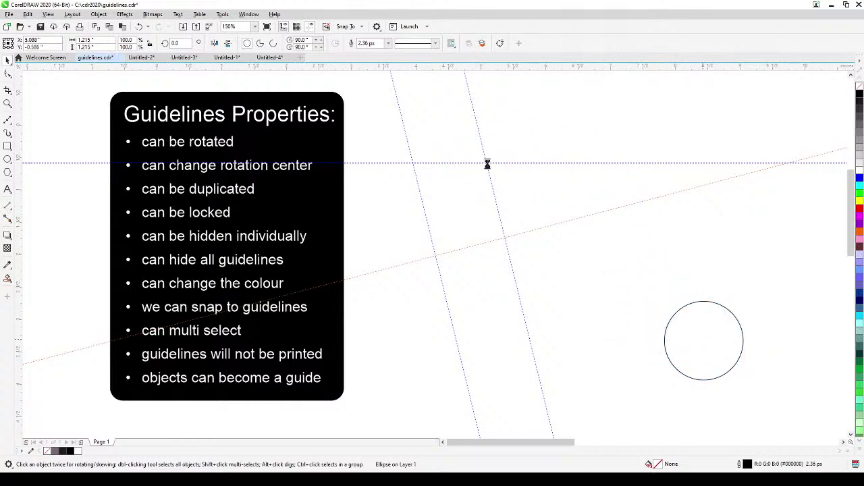
{"action": "left_click", "coordinate": [675, 344]}
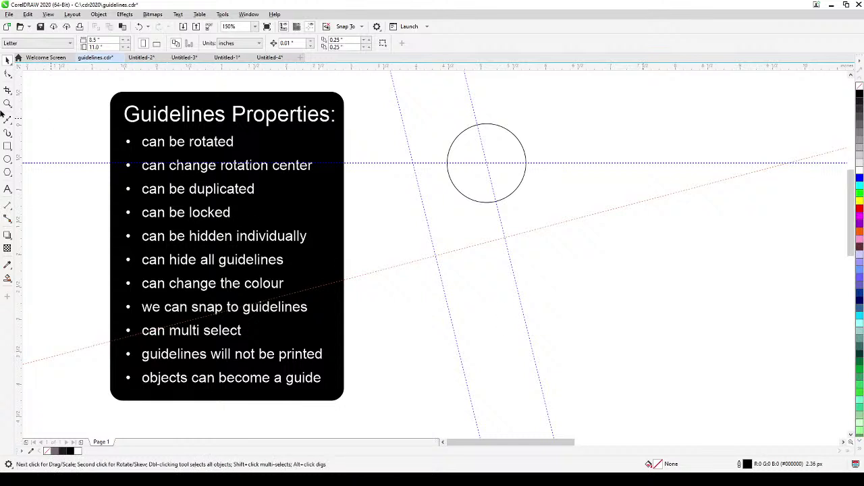
- Draw a rectangle about 1.33 by 1.26 inches and snap its center onto the horizontal guideline beside the circle
{"action": "key", "text": "F6"}
{"action": "mouse_move", "coordinate": [588, 240]}
{"action": "left_mouse_down"}
{"action": "mouse_move", "coordinate": [673, 296]}
{"action": "mouse_move", "coordinate": [678, 326]}
{"action": "left_mouse_up"}
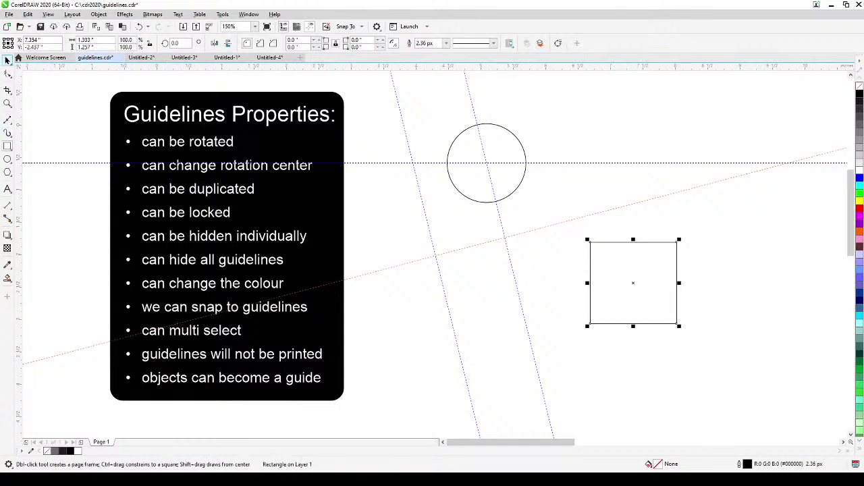
{"action": "left_click", "coordinate": [7, 60]}
{"action": "left_click_drag", "start_coordinate": [634, 282], "coordinate": [636, 163]}
{"action": "left_click", "coordinate": [670, 260]}
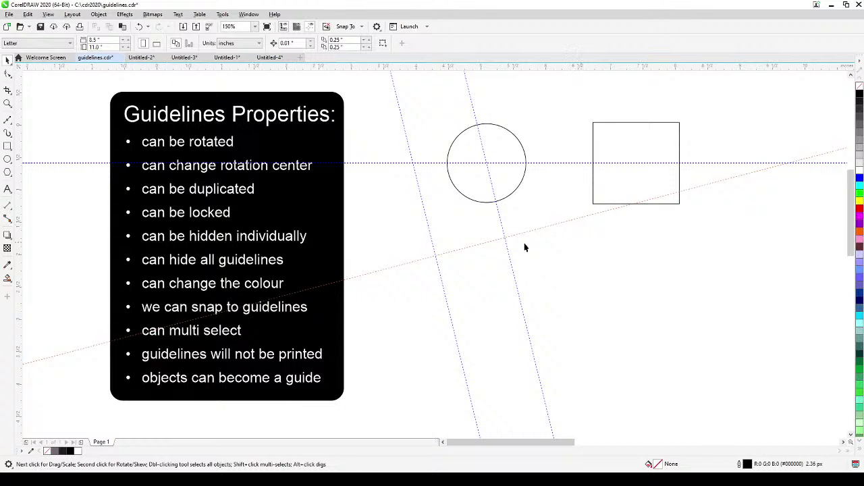
- Select the orange guideline and both steep guidelines together and delete all three
{"action": "left_click", "coordinate": [557, 222]}
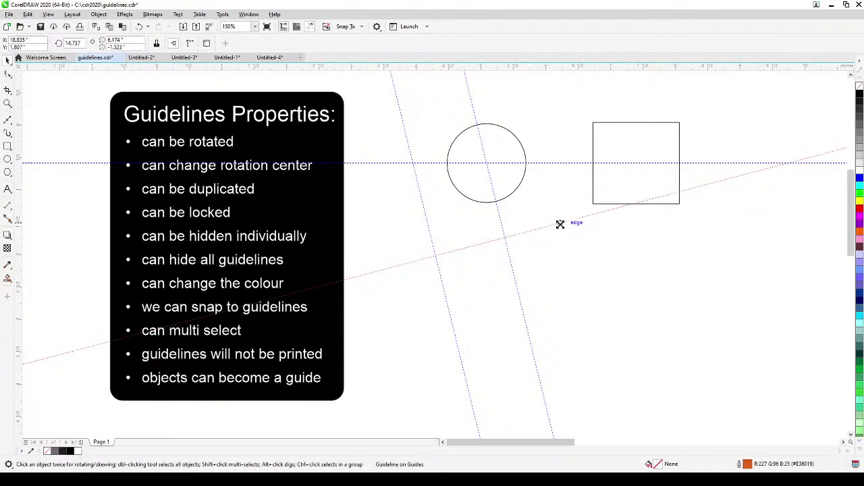
{"action": "left_click", "coordinate": [557, 223]}
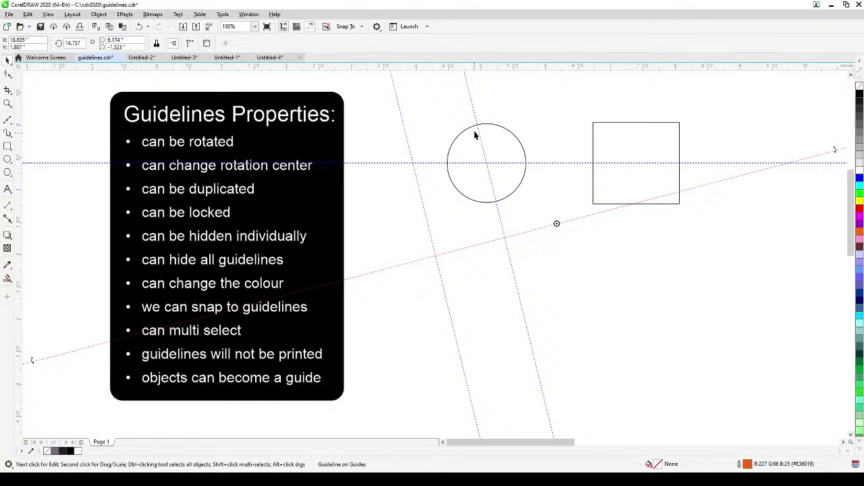
{"action": "left_click", "coordinate": [468, 89], "text": "shift"}
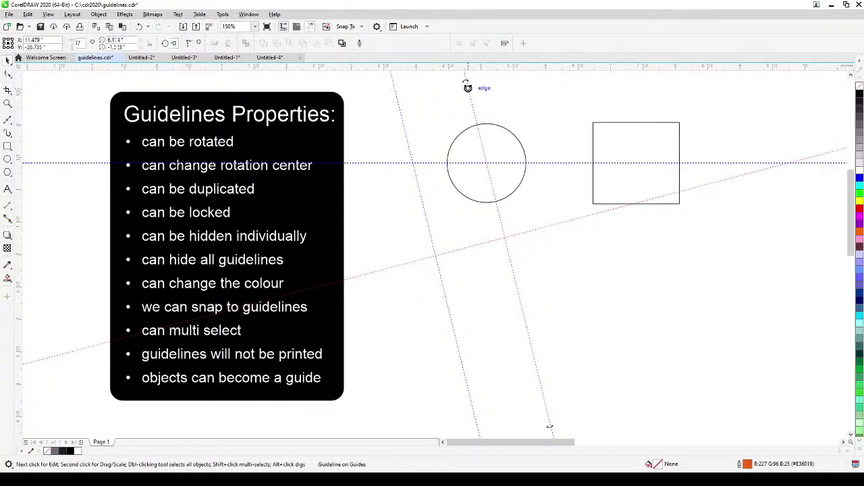
{"action": "left_click", "coordinate": [408, 141], "text": "shift"}
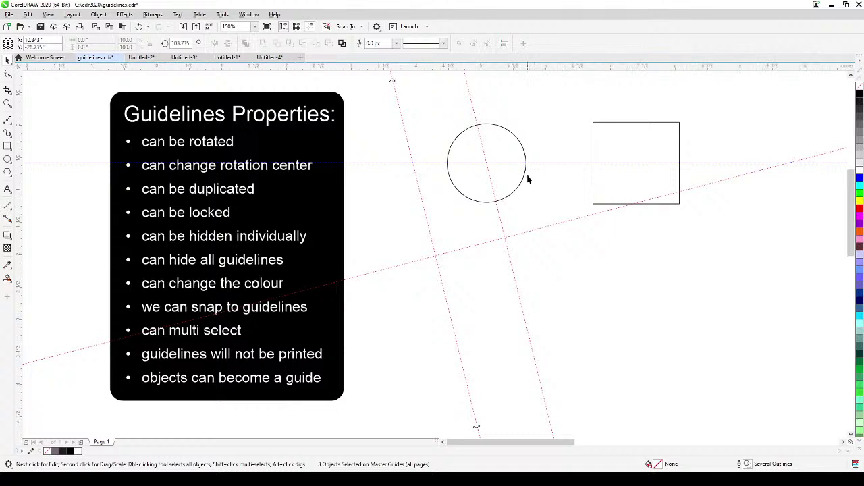
{"action": "key", "text": "Delete"}
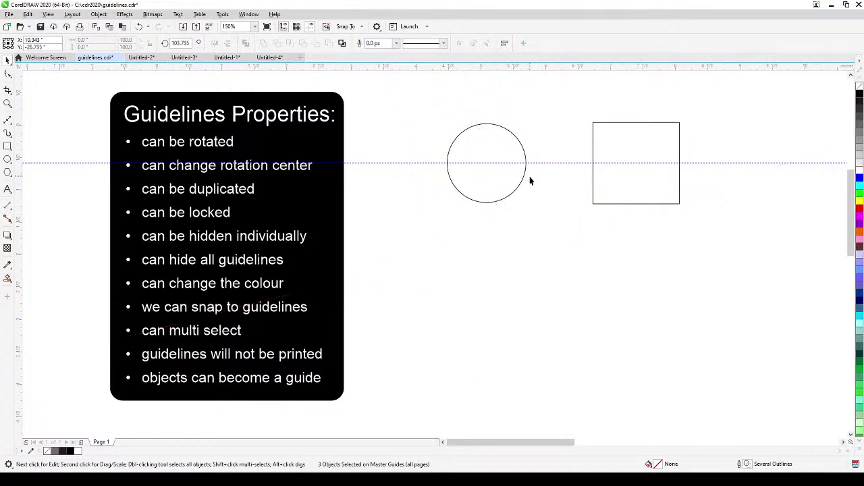
- Unlock the horizontal guideline and delete it
{"action": "left_click", "coordinate": [415, 163]}
{"action": "right_click", "coordinate": [415, 165]}
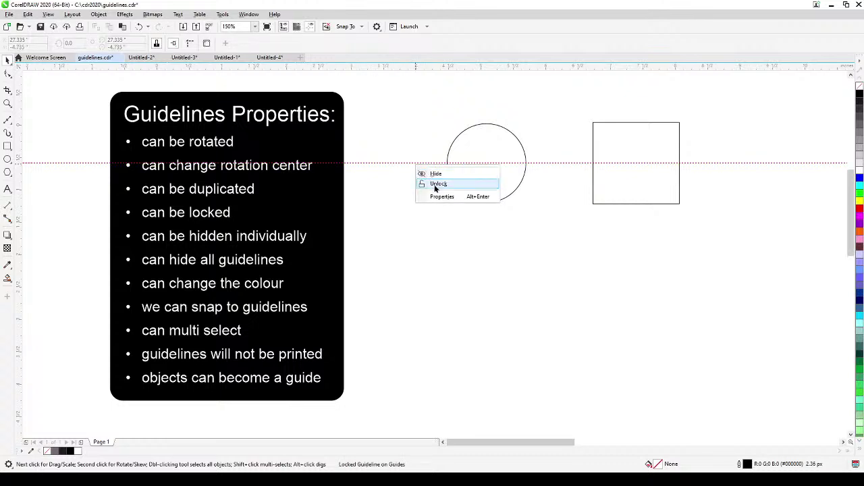
{"action": "left_click", "coordinate": [438, 184]}
{"action": "left_click", "coordinate": [437, 301]}
{"action": "left_click", "coordinate": [574, 163]}
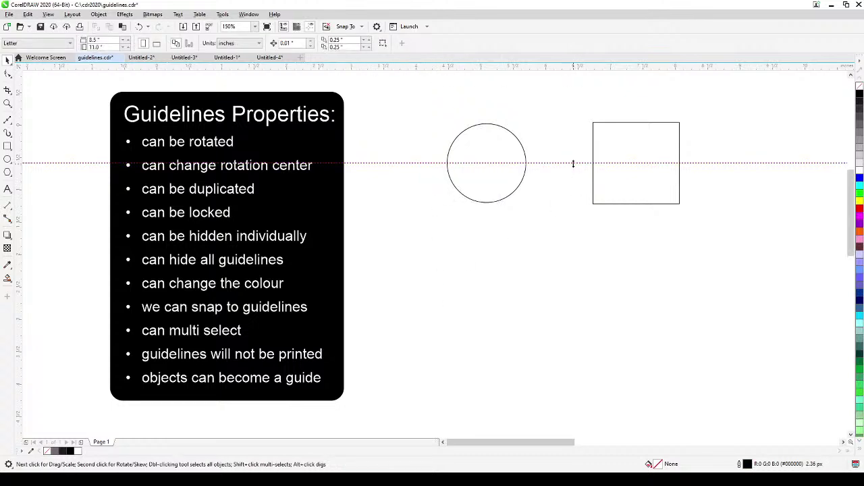
{"action": "key", "text": "Delete"}
- Add a vertical guideline between the text panel and the circle, and a horizontal guideline at about Y -2.27 inches
{"action": "left_click_drag", "start_coordinate": [23, 202], "coordinate": [247, 237]}
{"action": "left_click_drag", "start_coordinate": [379, 238], "coordinate": [416, 253]}
{"action": "left_click_drag", "start_coordinate": [469, 66], "coordinate": [486, 272]}
{"action": "left_click", "coordinate": [519, 345]}
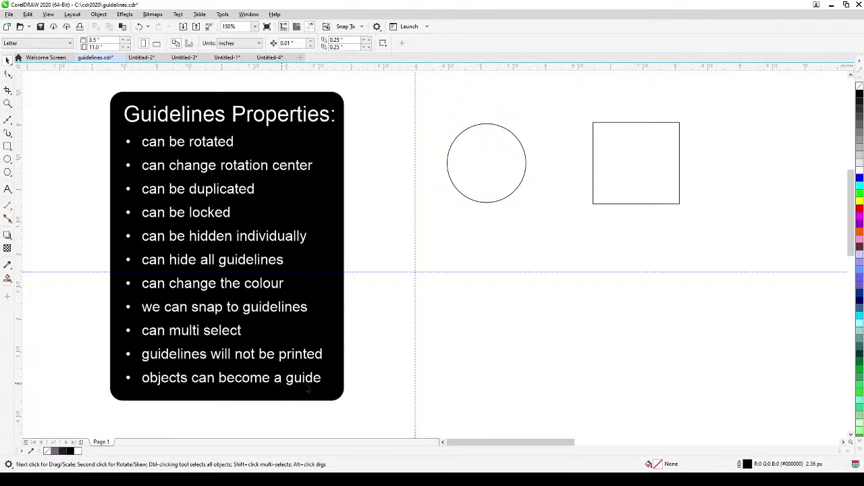
- Move the circle to about X 4.72, Y -1.34 inches, near the guideline intersection, and keep it selected
{"action": "left_click", "coordinate": [498, 202]}
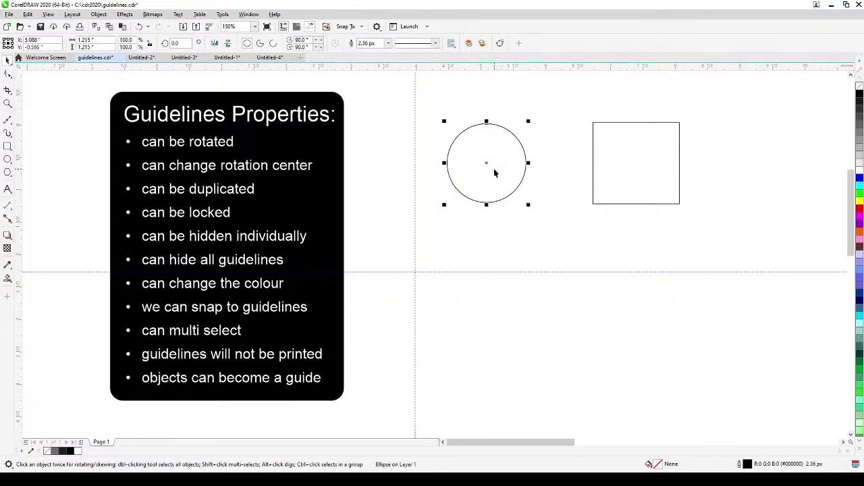
{"action": "left_click_drag", "start_coordinate": [484, 162], "coordinate": [463, 218]}
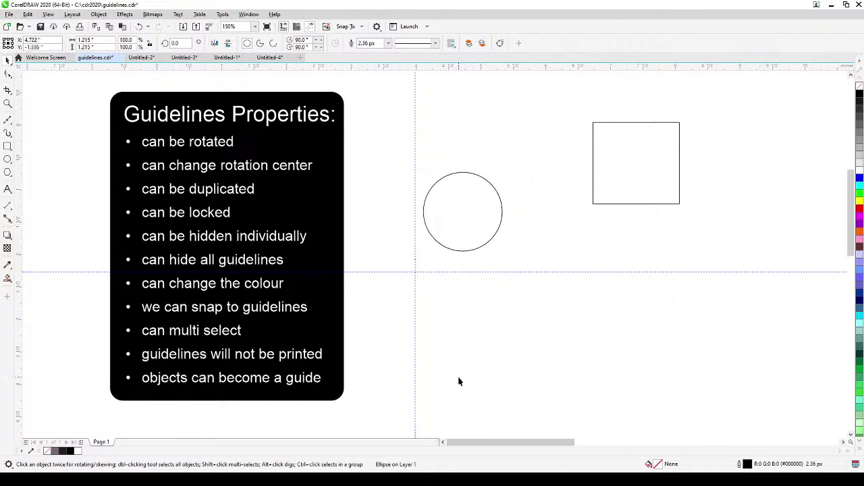
{"action": "left_click", "coordinate": [448, 248]}
- Open the Objects docker
{"action": "left_click", "coordinate": [222, 14]}
{"action": "mouse_move", "coordinate": [247, 15]}
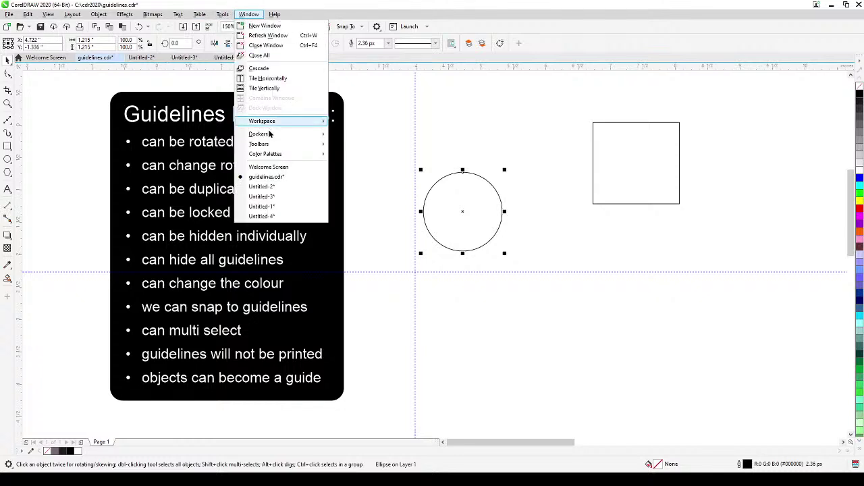
{"action": "mouse_move", "coordinate": [268, 139]}
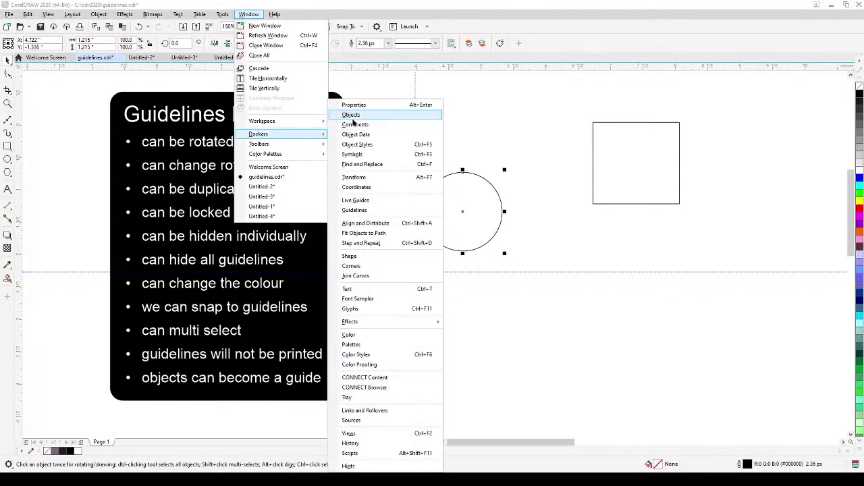
{"action": "left_click", "coordinate": [351, 115]}
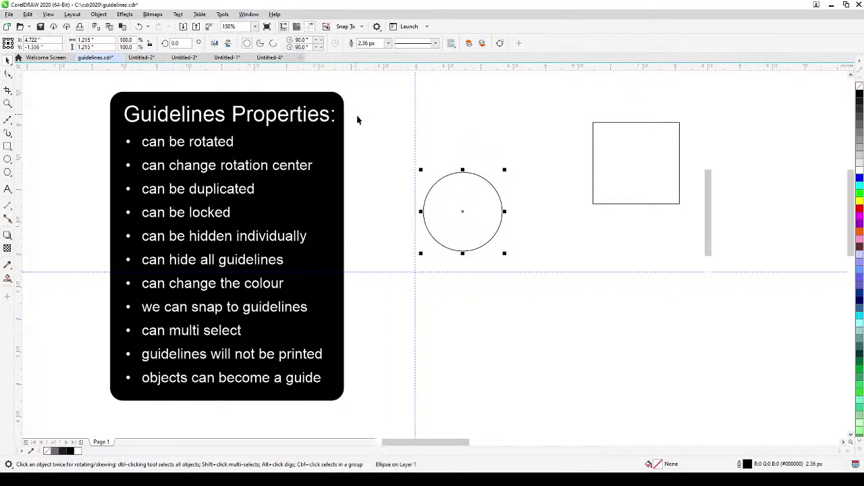
- Select the new horizontal guideline to find its entry in the object list, and deselect it
{"action": "left_click", "coordinate": [497, 306]}
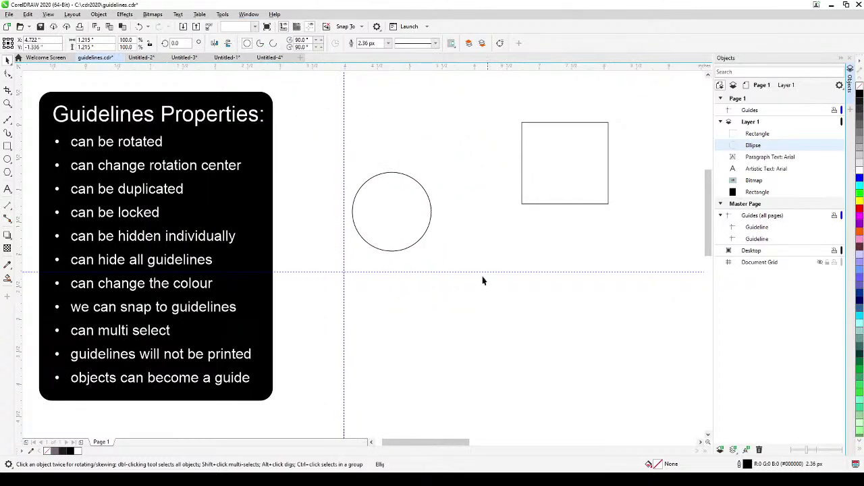
{"action": "left_click", "coordinate": [479, 271]}
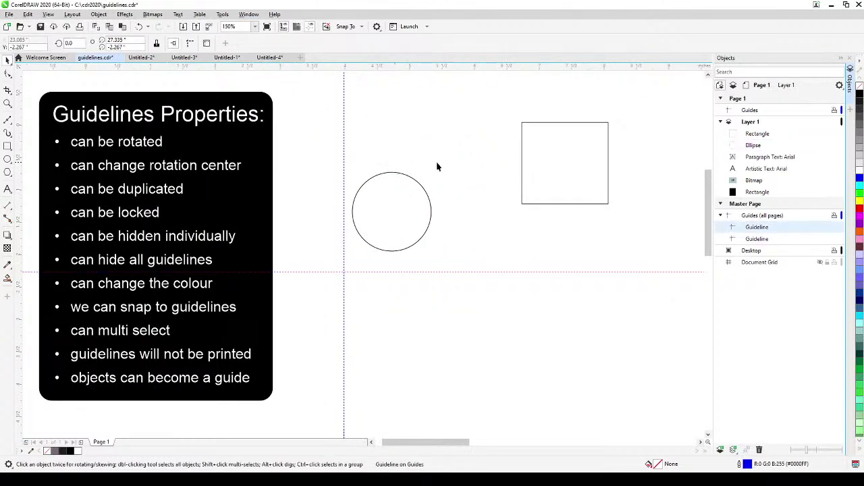
{"action": "left_click", "coordinate": [455, 150]}
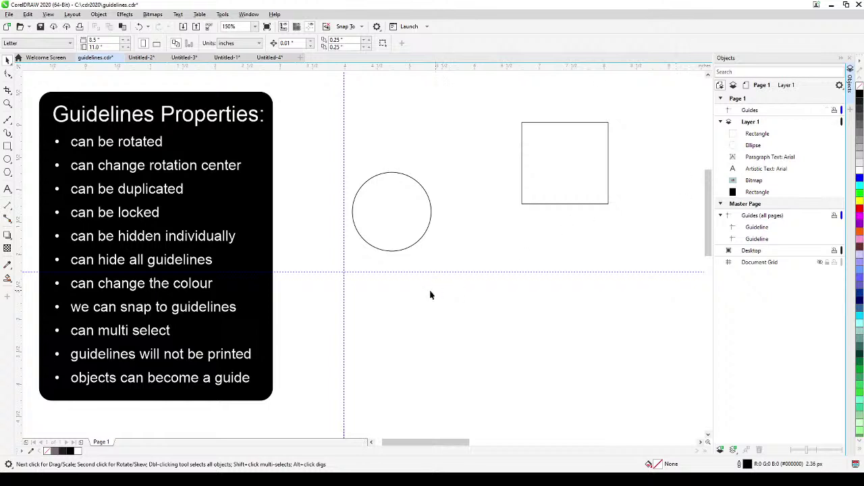
- Turn the circle into a guide by moving it to the Guides layer of Page 1, and check its selection on the page
{"action": "left_click", "coordinate": [424, 236]}
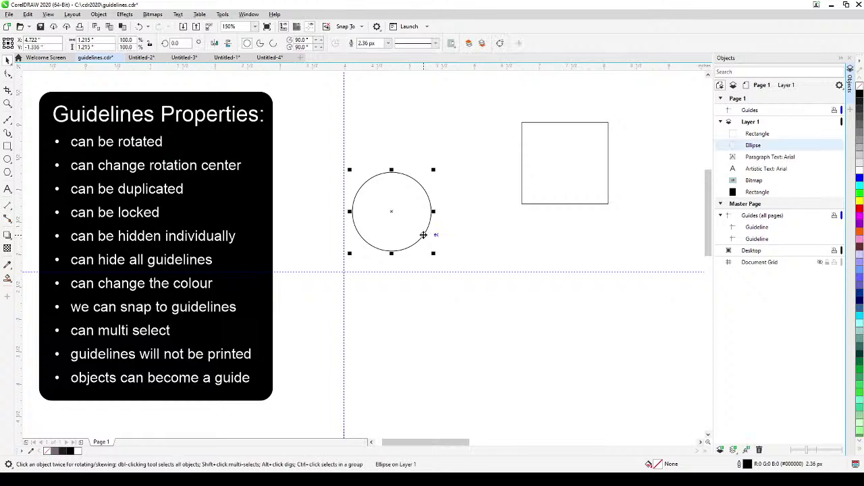
{"action": "left_click_drag", "start_coordinate": [391, 209], "coordinate": [786, 113]}
{"action": "left_click", "coordinate": [492, 283]}
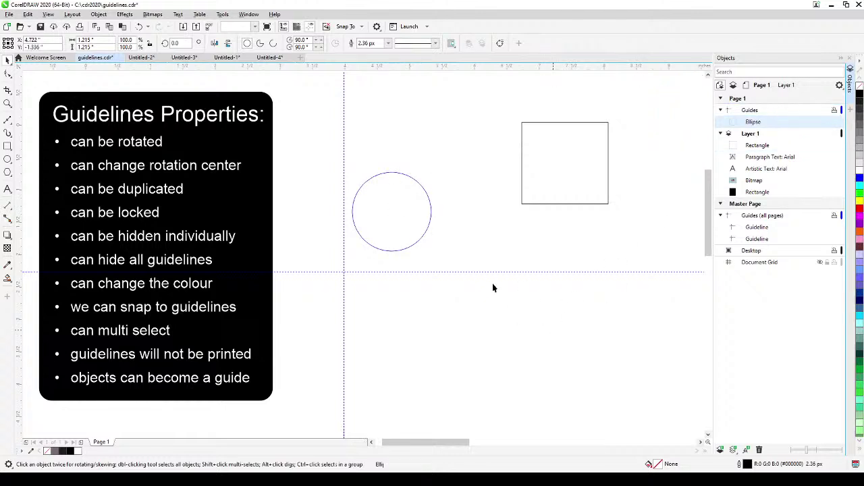
{"action": "left_click", "coordinate": [409, 250]}
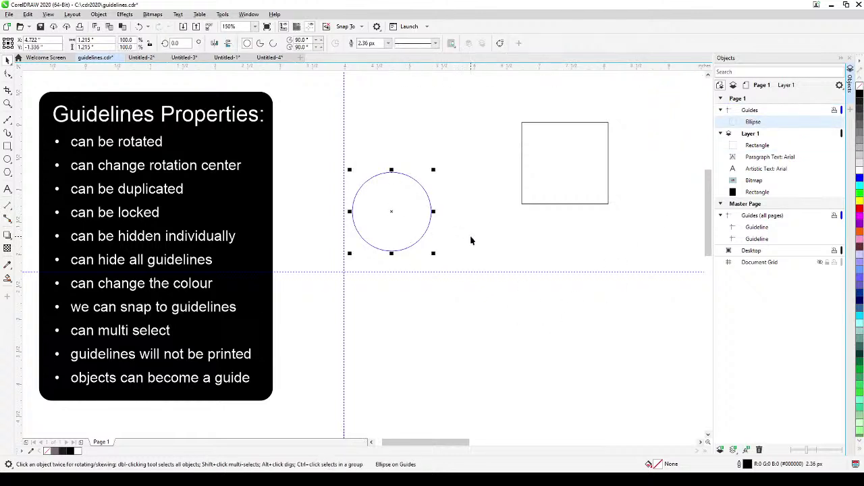
{"action": "left_click", "coordinate": [471, 241]}
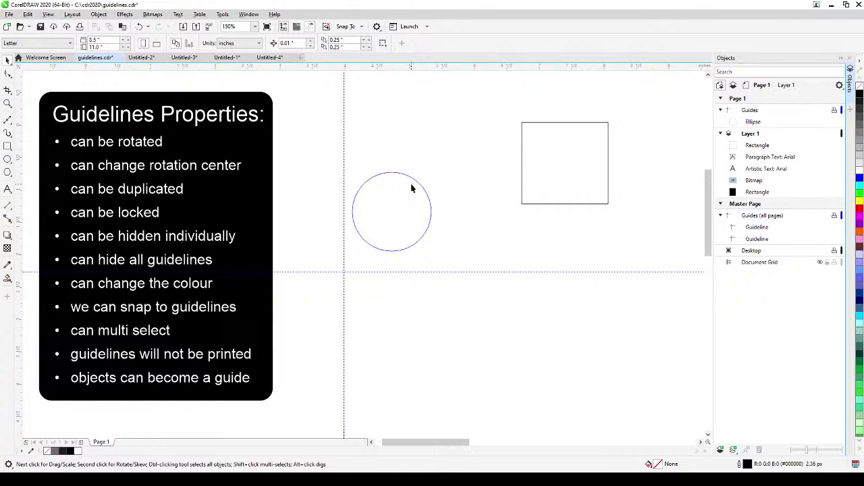
- Close the Objects docker and delete the circle guide
{"action": "left_click", "coordinate": [850, 60]}
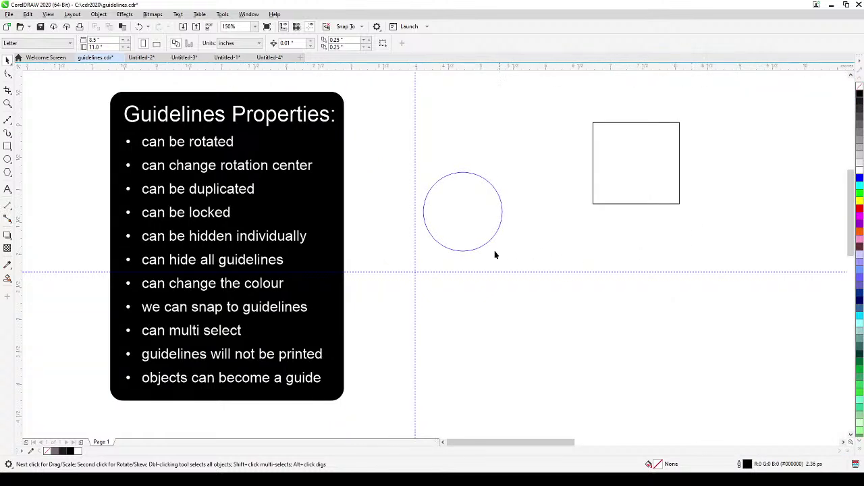
{"action": "left_click", "coordinate": [486, 245]}
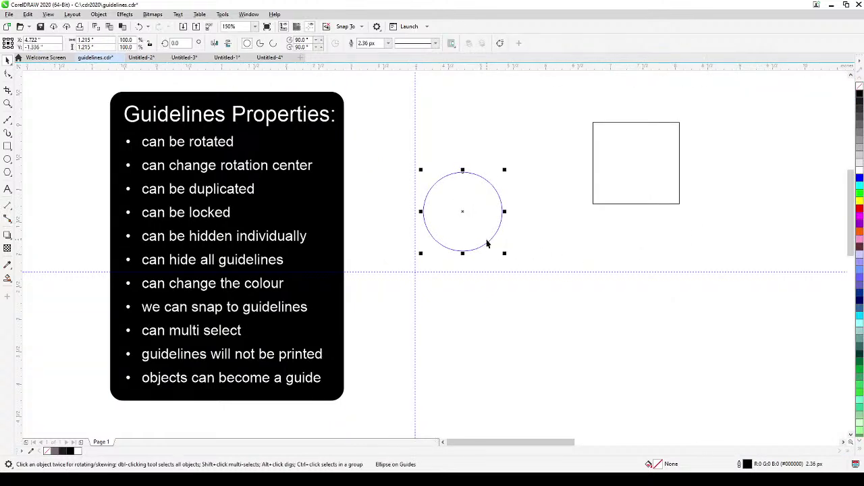
{"action": "key", "text": "Delete"}
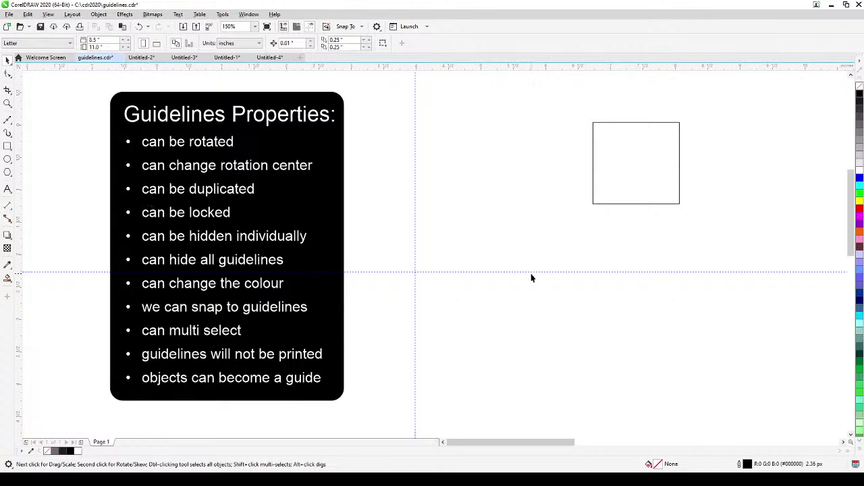
- Delete the horizontal guideline, the vertical guideline and the rectangle beside the text panel
{"action": "left_click", "coordinate": [531, 272]}
{"action": "key", "text": "Delete"}
{"action": "left_click", "coordinate": [414, 243]}
{"action": "key", "text": "Delete"}
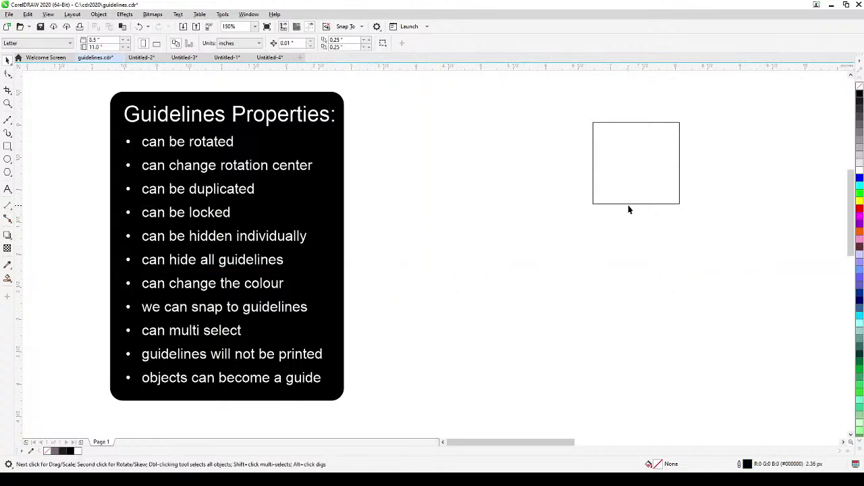
{"action": "left_click", "coordinate": [628, 204]}
{"action": "key", "text": "Delete"}
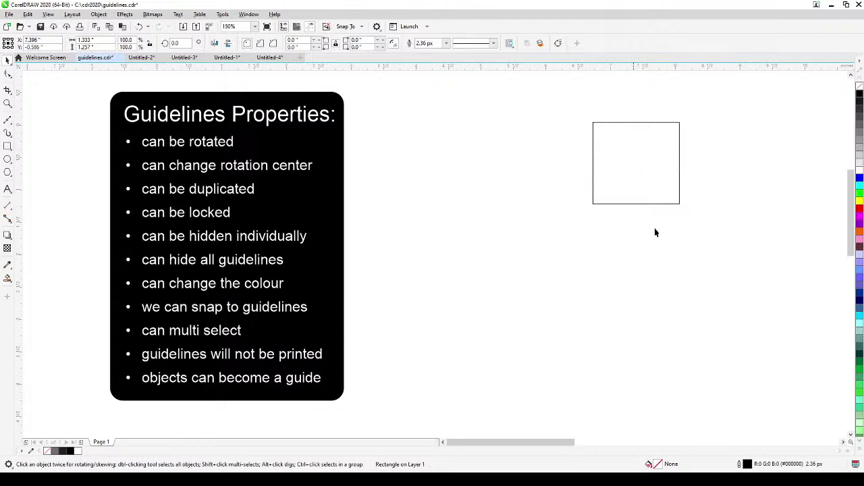
- Lock the Warehouse Church logo bitmap in place and deselect it
{"action": "left_click_drag", "start_coordinate": [625, 259], "coordinate": [365, 267]}
{"action": "scroll", "coordinate": [511, 273], "scroll_direction": "down", "scroll_amount": 1}
{"action": "left_click_drag", "start_coordinate": [466, 279], "coordinate": [202, 293]}
{"action": "left_click_drag", "start_coordinate": [562, 295], "coordinate": [411, 257]}
{"action": "scroll", "coordinate": [411, 257], "scroll_direction": "down", "scroll_amount": 1}
{"action": "scroll", "coordinate": [488, 315], "scroll_direction": "up", "scroll_amount": 3}
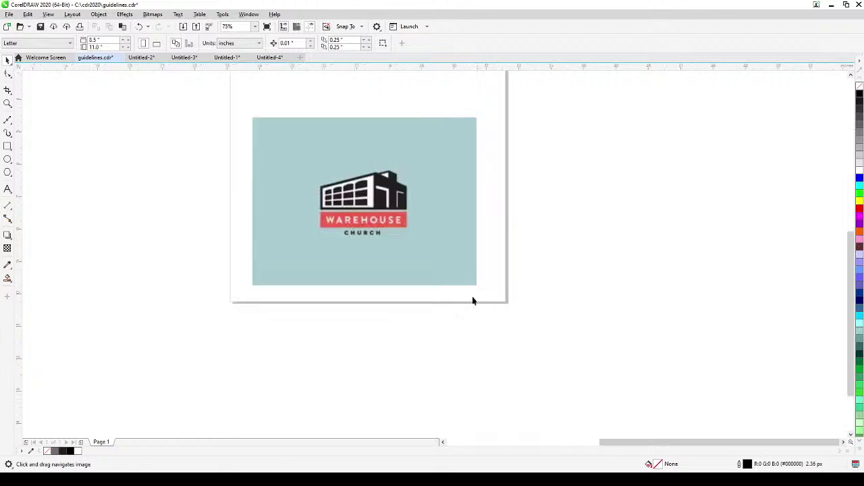
{"action": "scroll", "coordinate": [459, 303], "scroll_direction": "up", "scroll_amount": 1}
{"action": "scroll", "coordinate": [492, 331], "scroll_direction": "down", "scroll_amount": 1}
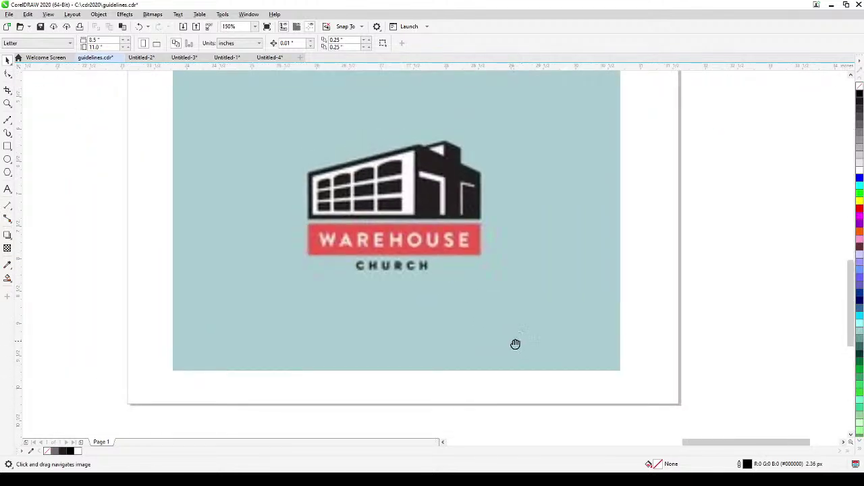
{"action": "left_click_drag", "start_coordinate": [515, 344], "coordinate": [546, 369]}
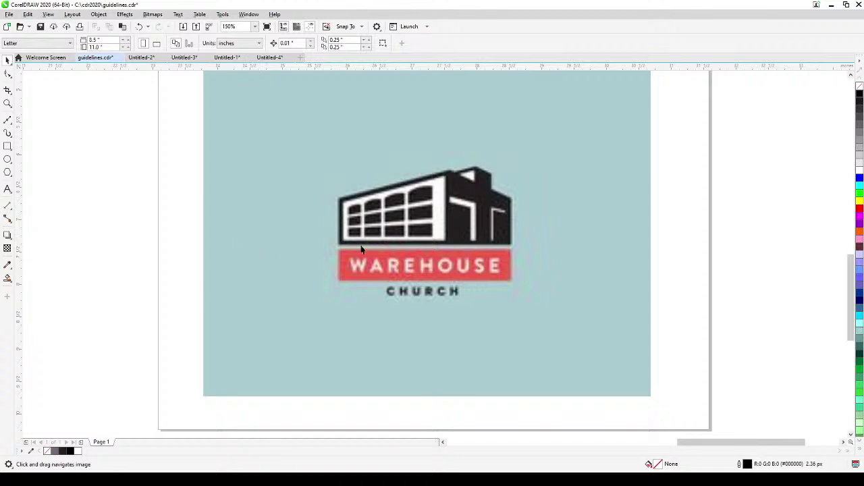
{"action": "left_click_drag", "start_coordinate": [357, 251], "coordinate": [391, 254]}
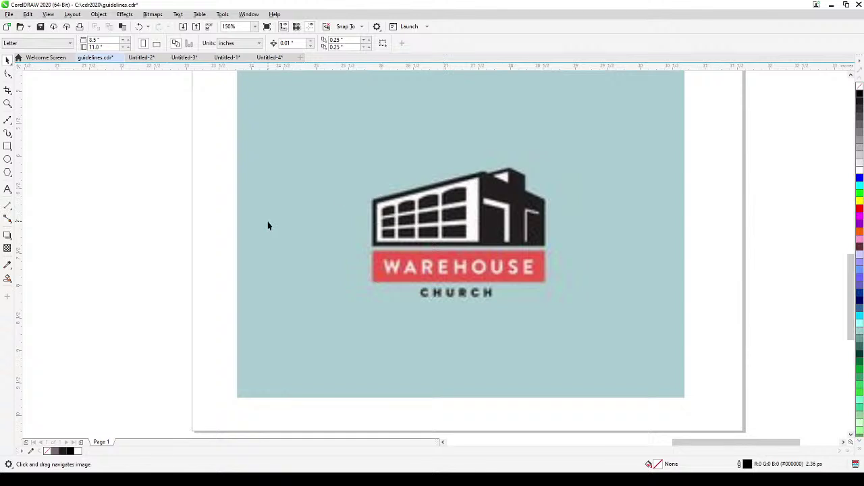
{"action": "left_click", "coordinate": [278, 187]}
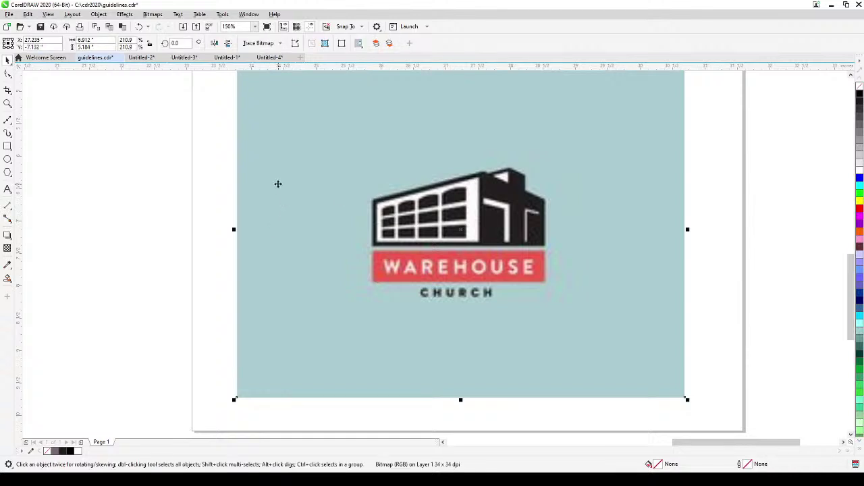
{"action": "right_click", "coordinate": [288, 150]}
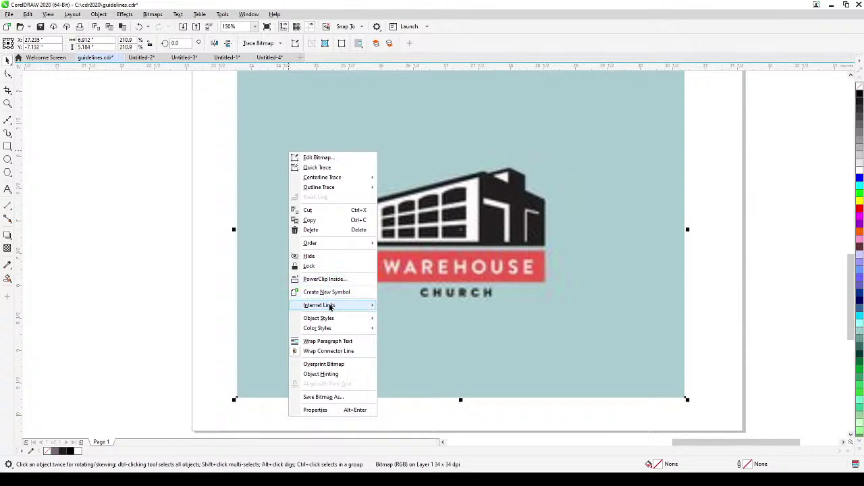
{"action": "left_click", "coordinate": [320, 266]}
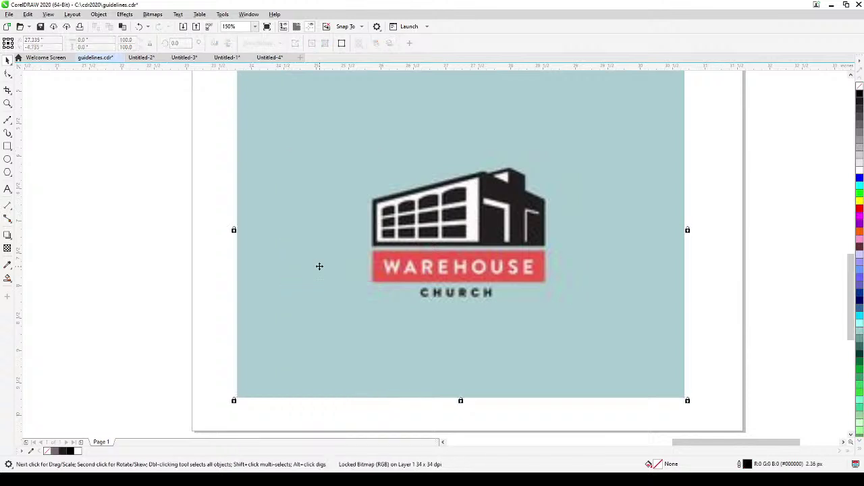
{"action": "left_click", "coordinate": [169, 270]}
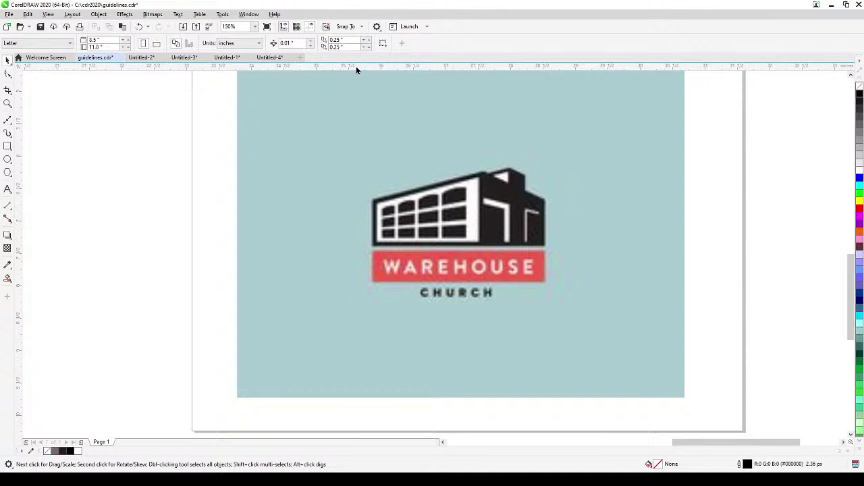
- Add a guideline at the building's left roof corner and rotate it about that corner to about 13.6°, following the sloping roof edge
{"action": "left_click_drag", "start_coordinate": [356, 68], "coordinate": [375, 199]}
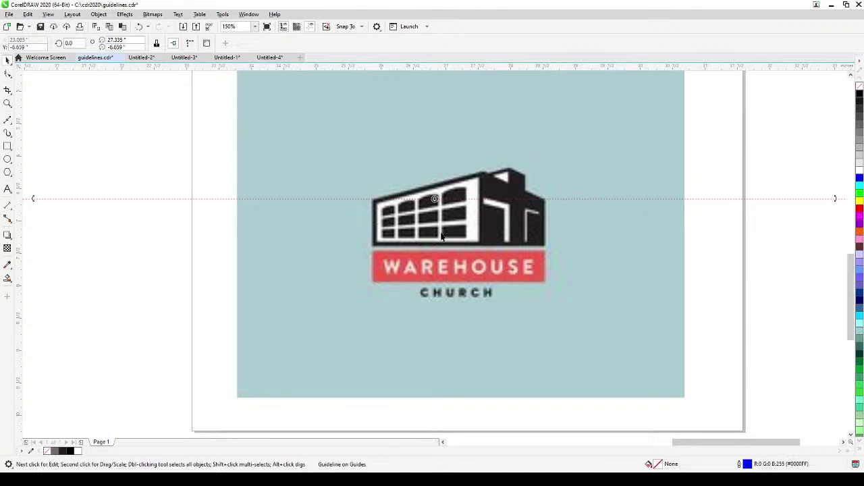
{"action": "scroll", "coordinate": [439, 206], "scroll_direction": "up", "scroll_amount": 2}
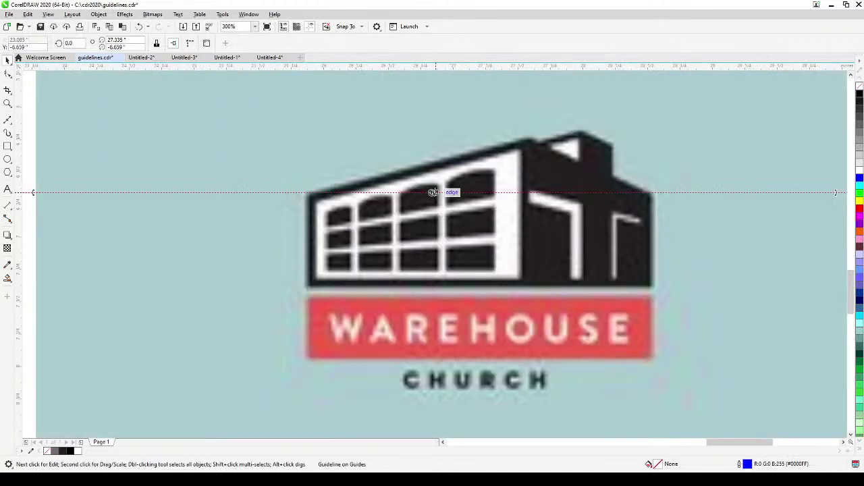
{"action": "scroll", "coordinate": [433, 193], "scroll_direction": "down", "scroll_amount": 2}
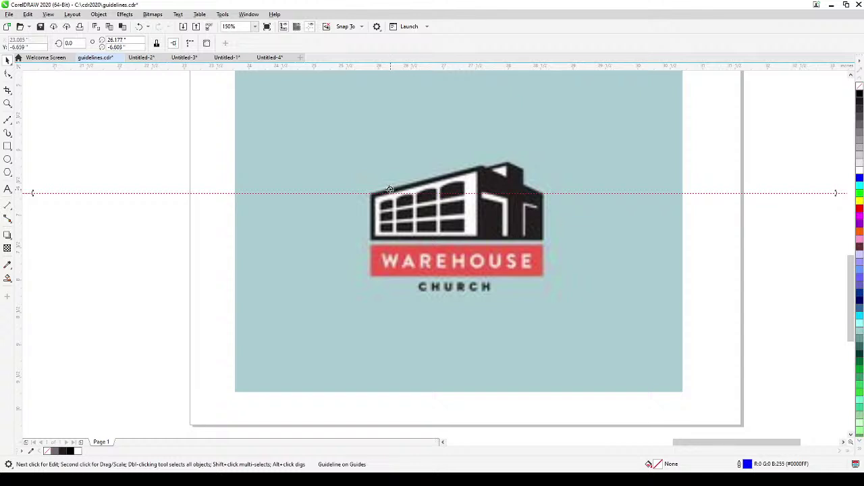
{"action": "left_click", "coordinate": [372, 193]}
{"action": "left_click_drag", "start_coordinate": [835, 193], "coordinate": [791, 91]}
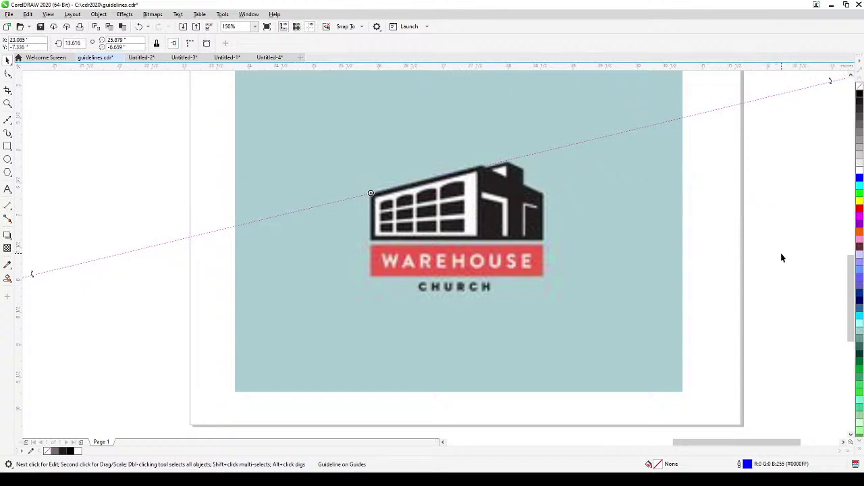
{"action": "left_click", "coordinate": [777, 257]}
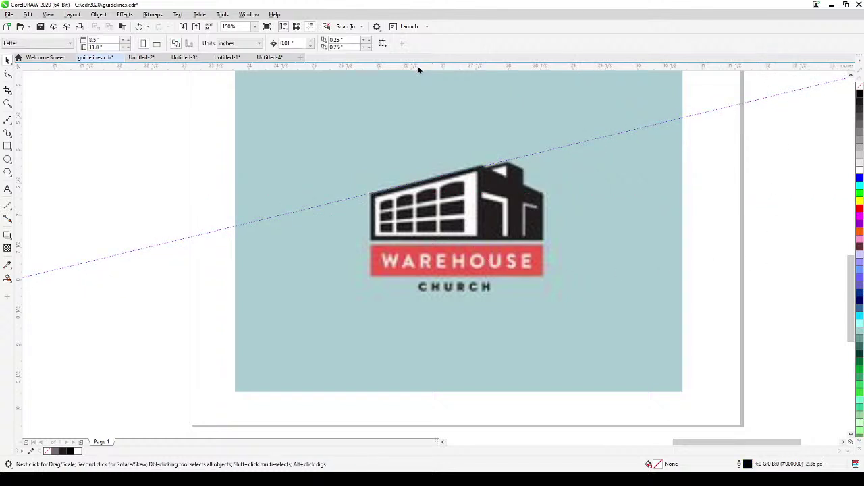
- Add a horizontal guideline along the building's base at about Y -7.37 inches
{"action": "left_click_drag", "start_coordinate": [419, 69], "coordinate": [434, 243]}
{"action": "left_click", "coordinate": [434, 240]}
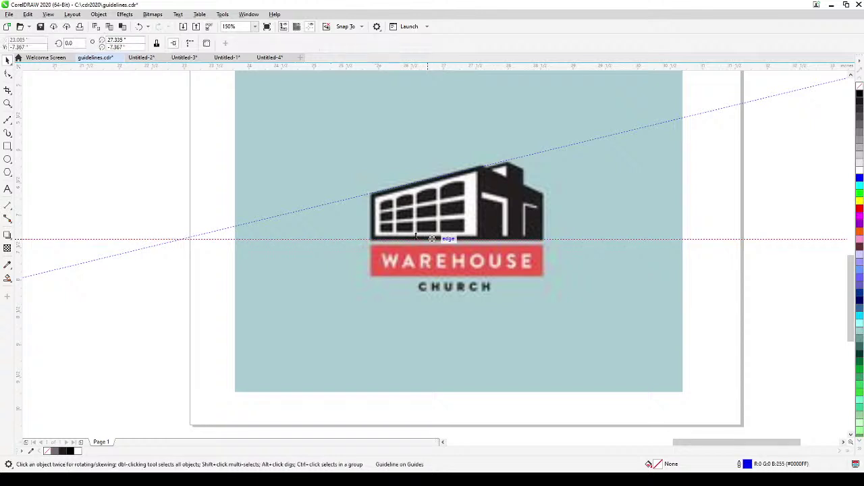
{"action": "left_click", "coordinate": [720, 272]}
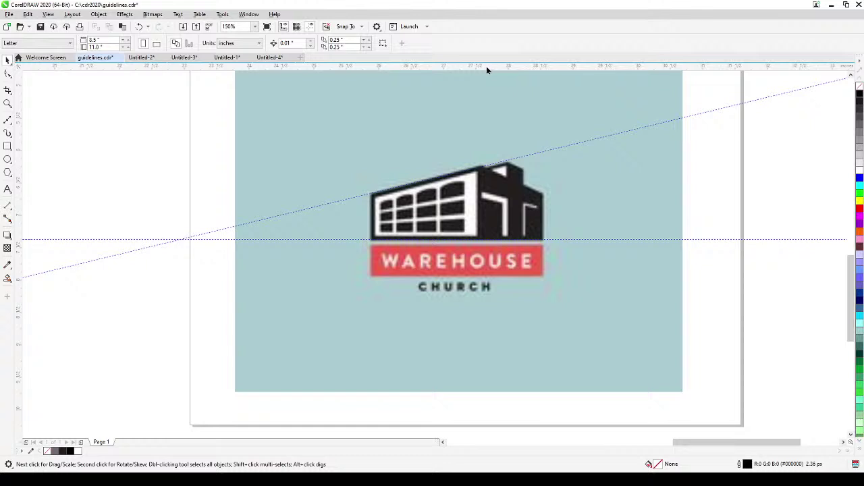
- Add a guideline at about Y -6.25 inches, centre its rotation on the roof corner above the front wall, and tilt it down along the right roof slope
{"action": "left_click_drag", "start_coordinate": [486, 67], "coordinate": [480, 167]}
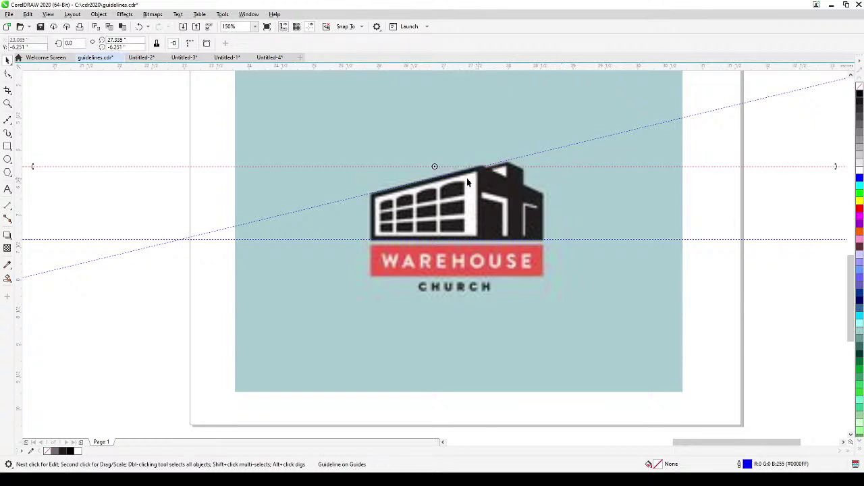
{"action": "left_click_drag", "start_coordinate": [434, 166], "coordinate": [479, 167]}
{"action": "left_click_drag", "start_coordinate": [834, 167], "coordinate": [781, 292]}
{"action": "left_click", "coordinate": [119, 370]}
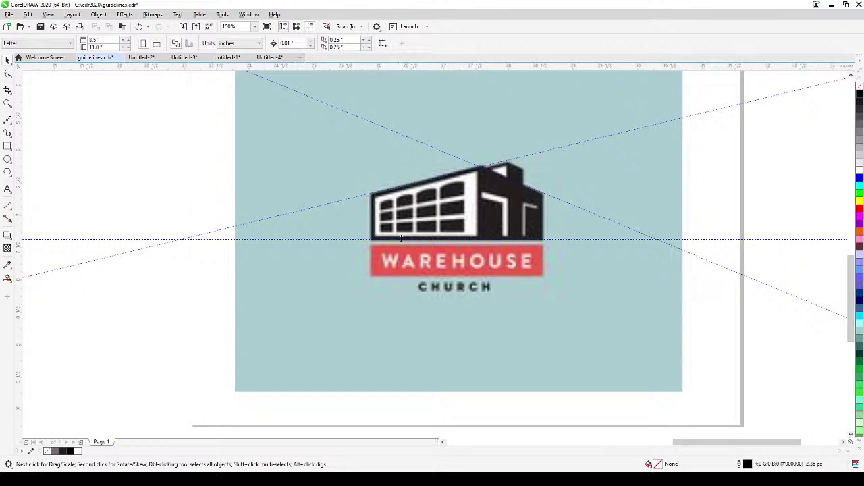
- Add vertical guidelines at the building's left wall and the windows' left edge, at about X 25.91 and 26.02 inches
{"action": "left_click_drag", "start_coordinate": [19, 208], "coordinate": [372, 233]}
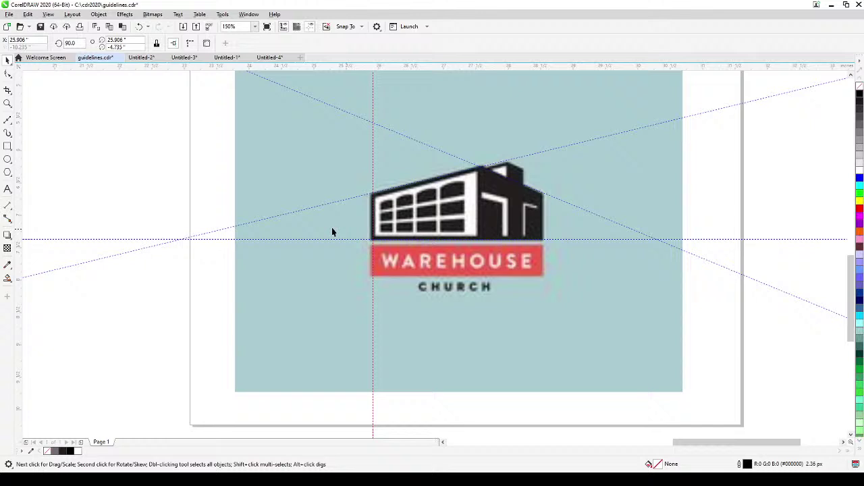
{"action": "left_click", "coordinate": [50, 163]}
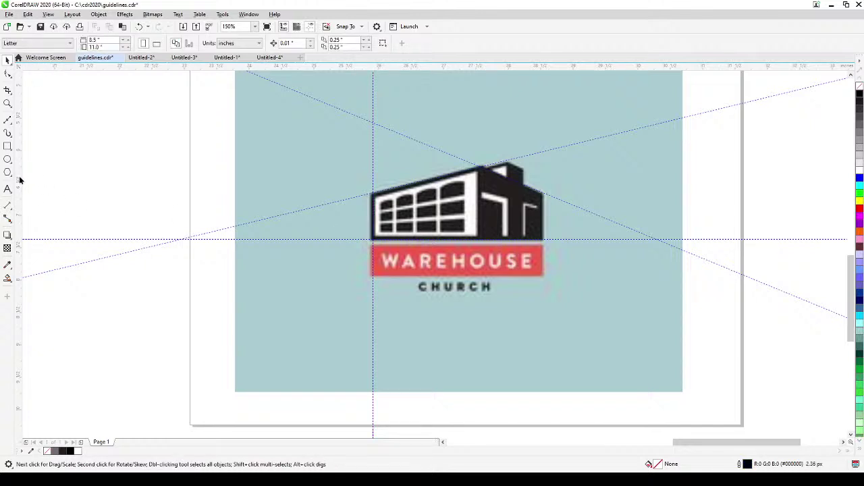
{"action": "left_click_drag", "start_coordinate": [20, 179], "coordinate": [380, 233]}
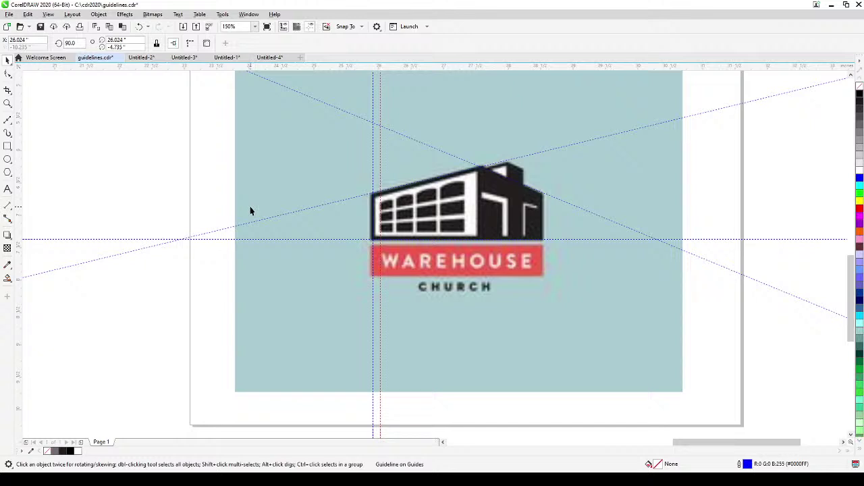
{"action": "scroll", "coordinate": [353, 216], "scroll_direction": "up", "scroll_amount": 1}
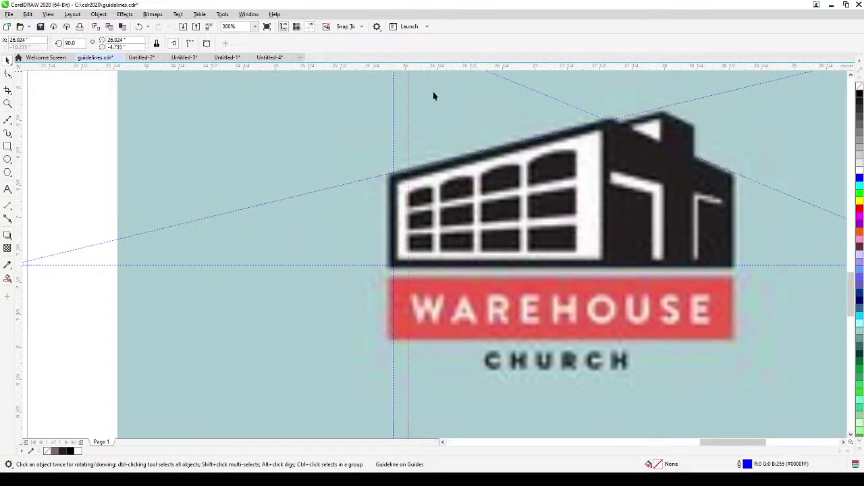
{"action": "left_click", "coordinate": [88, 175]}
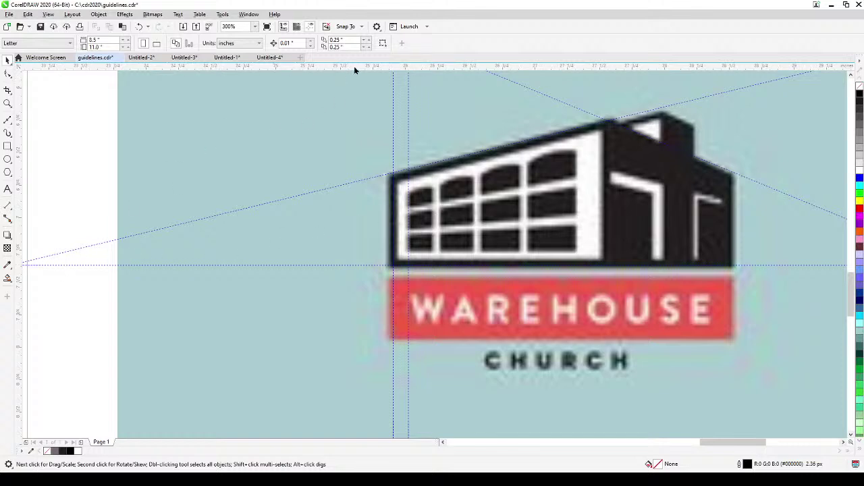
- Add horizontal guidelines across the lower windows at about Y -7.26 and -7.12 inches, and rotate the upper one to about 3.2°
{"action": "left_click_drag", "start_coordinate": [374, 113], "coordinate": [393, 252]}
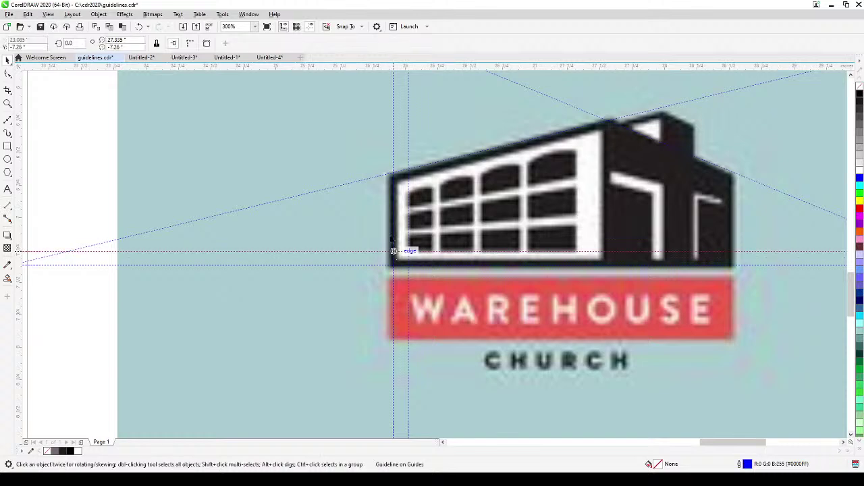
{"action": "left_click_drag", "start_coordinate": [347, 103], "coordinate": [408, 234]}
{"action": "left_click_drag", "start_coordinate": [383, 263], "coordinate": [412, 264]}
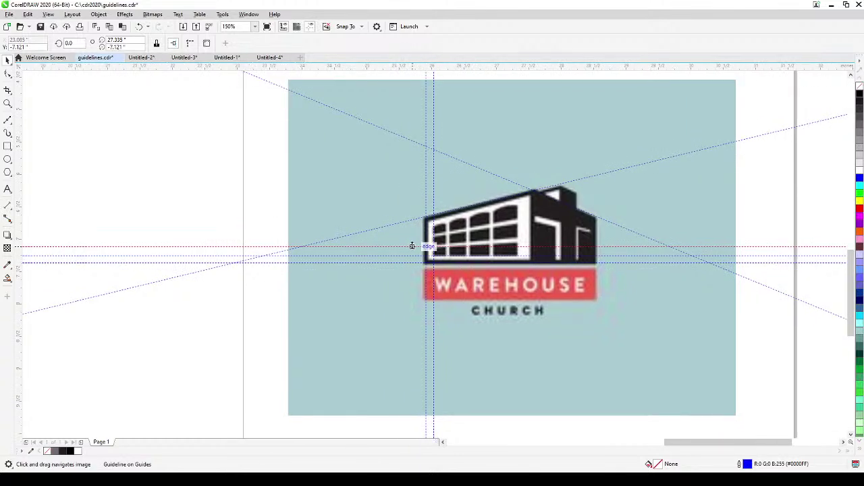
{"action": "left_click", "coordinate": [412, 245]}
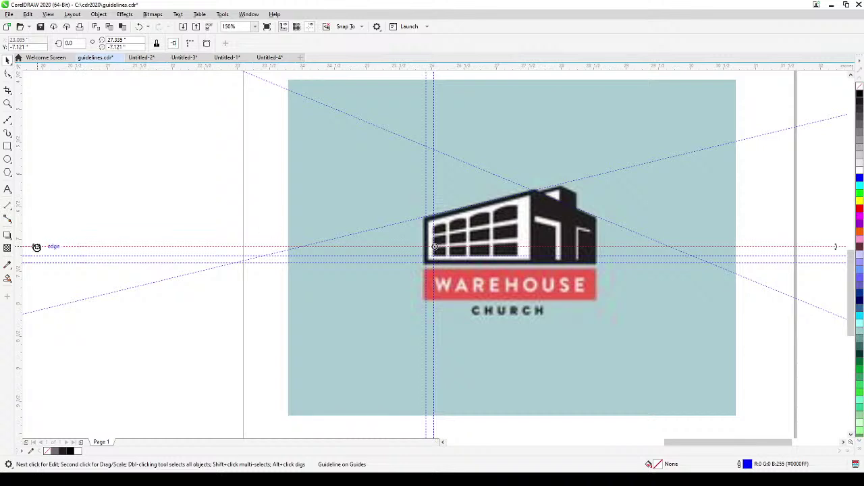
{"action": "left_click_drag", "start_coordinate": [34, 247], "coordinate": [235, 265]}
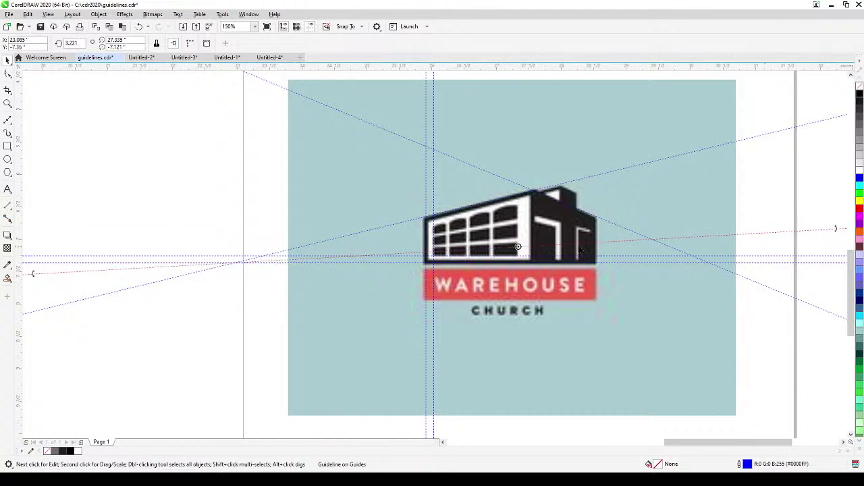
- Centre the windows guideline's rotation on the vanishing point where the roof and base guidelines meet, and rotate it to about 4.4°
{"action": "left_click_drag", "start_coordinate": [517, 246], "coordinate": [235, 263]}
{"action": "left_click_drag", "start_coordinate": [835, 228], "coordinate": [834, 217]}
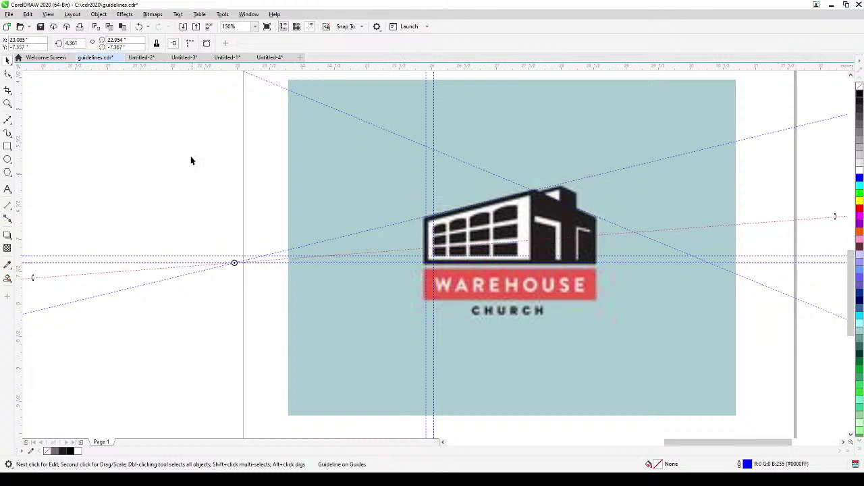
{"action": "key", "text": "Escape"}
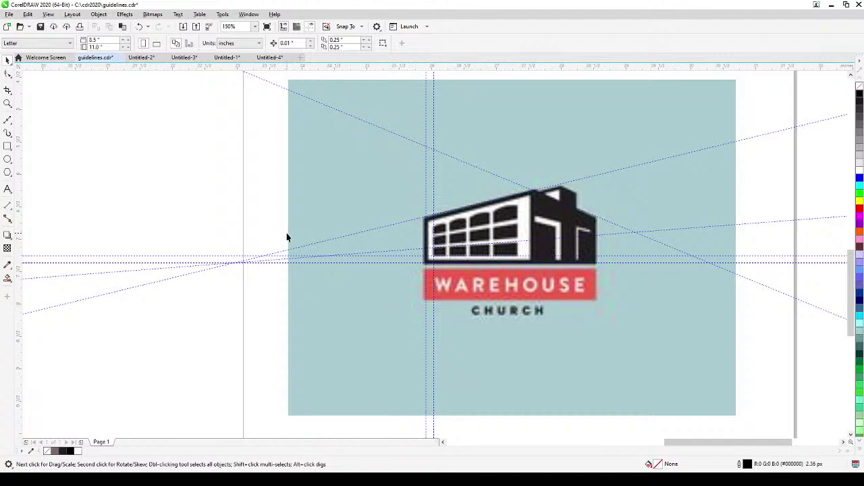
- Switch to the Untitled-2 flyer document and delete the existing rectangle around the page
{"action": "left_click", "coordinate": [138, 58]}
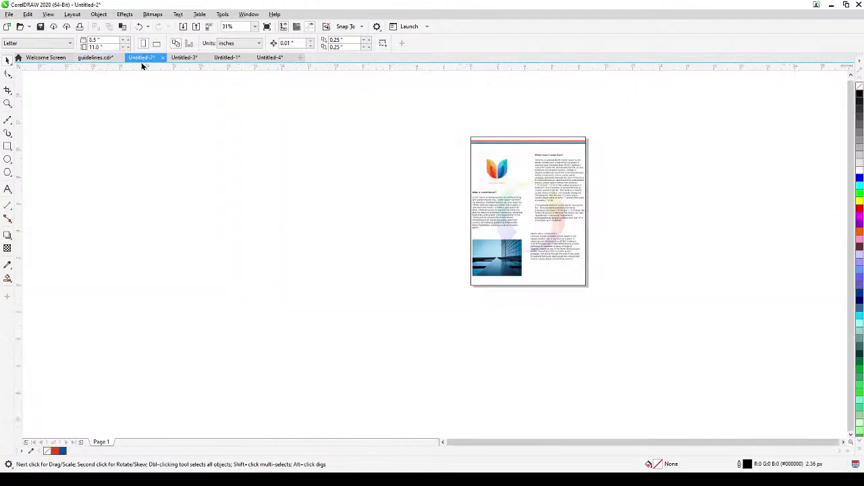
{"action": "scroll", "coordinate": [600, 210], "scroll_direction": "up", "scroll_amount": 3}
{"action": "left_click_drag", "start_coordinate": [604, 218], "coordinate": [606, 254]}
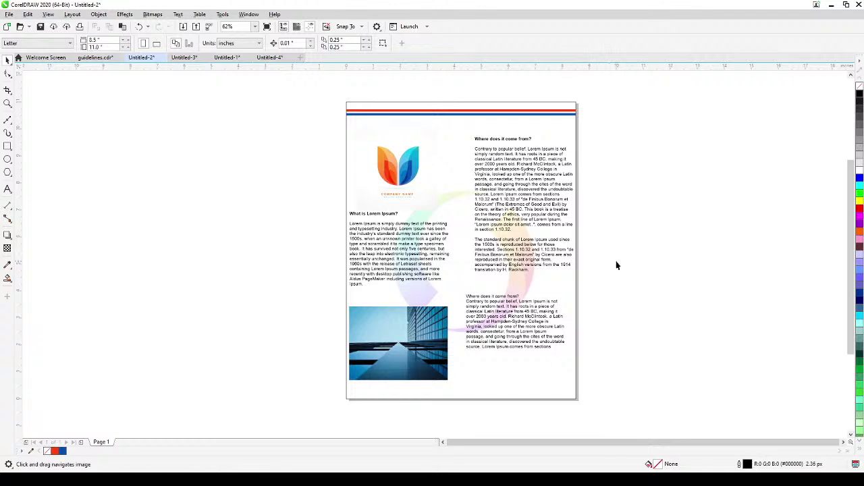
{"action": "left_click", "coordinate": [479, 104]}
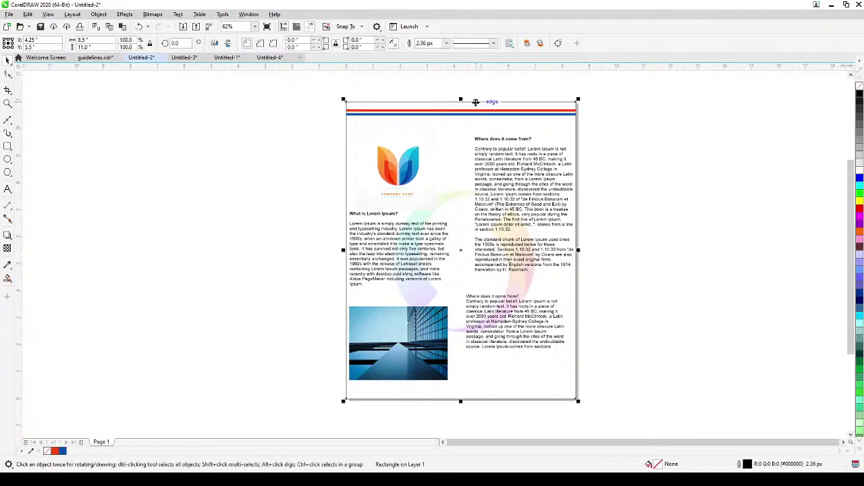
{"action": "left_click", "coordinate": [315, 237]}
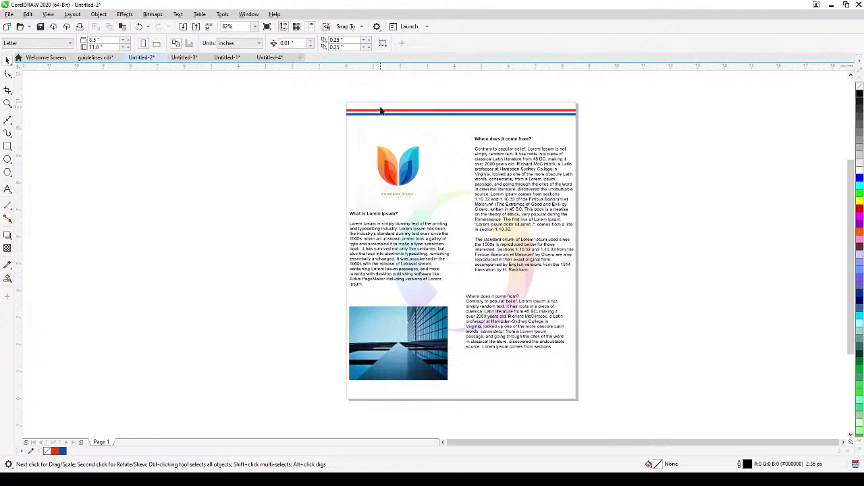
- Create a page frame rectangle that matches the 8.5 × 11 inch flyer page
{"action": "double_click", "coordinate": [8, 147]}
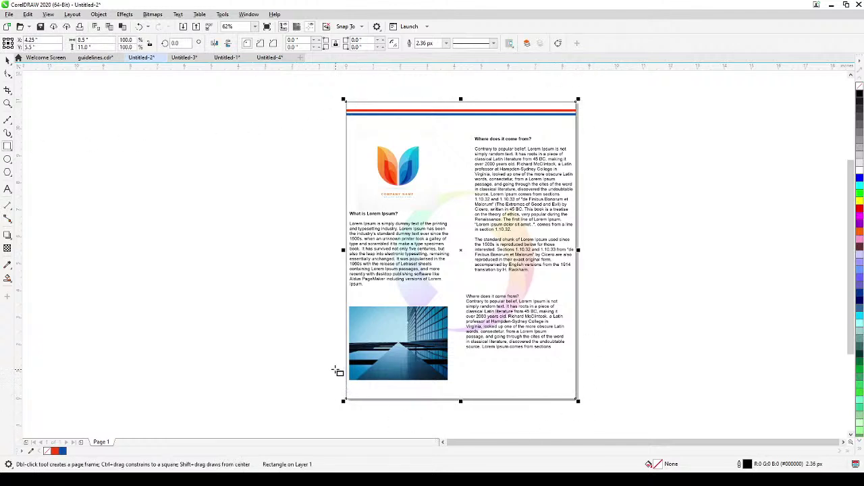
{"action": "left_click", "coordinate": [8, 60]}
{"action": "scroll", "coordinate": [335, 173], "scroll_direction": "up", "scroll_amount": 2}
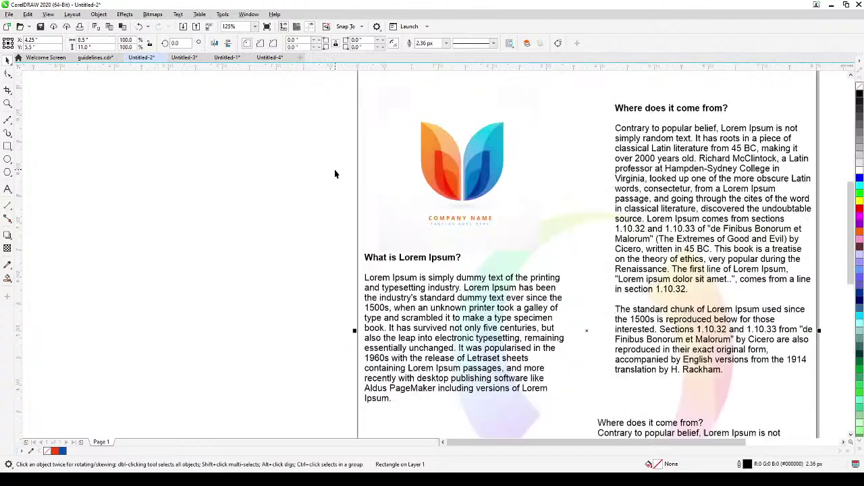
{"action": "scroll", "coordinate": [332, 176], "scroll_direction": "down", "scroll_amount": 2}
{"action": "left_click_drag", "start_coordinate": [331, 179], "coordinate": [313, 196]}
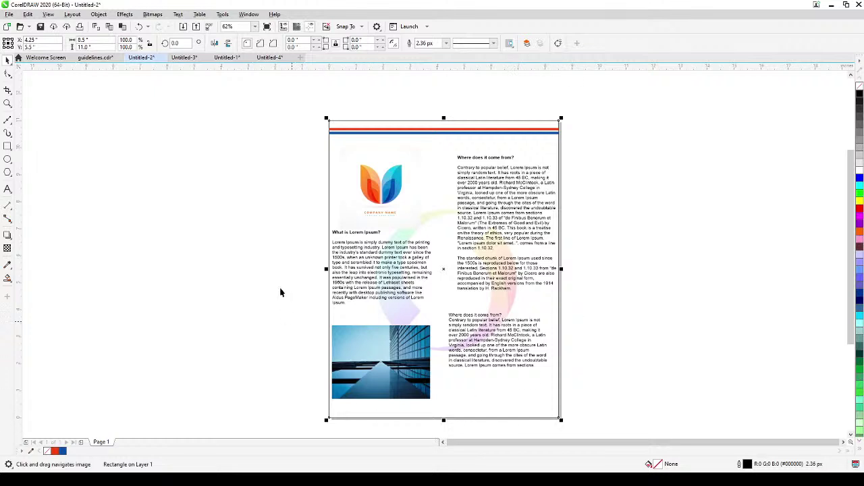
- Apply an inside contour to the page frame with a 0.25 inch offset to mark the margins
{"action": "left_click", "coordinate": [10, 237]}
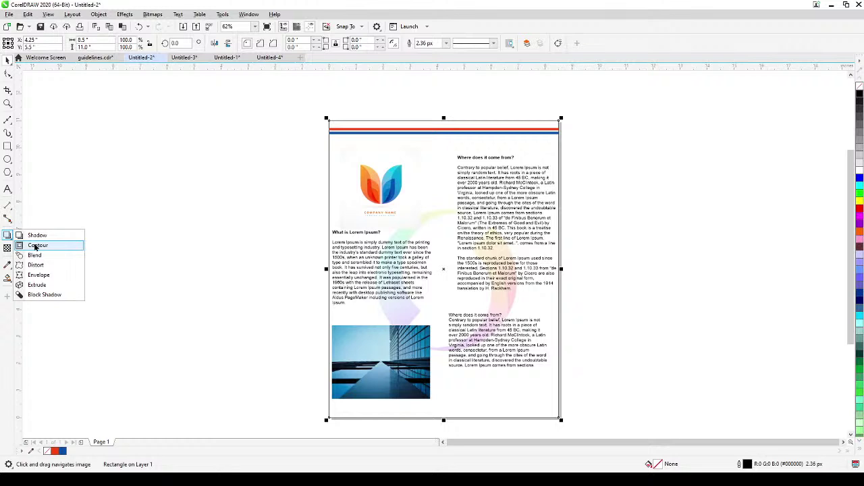
{"action": "left_click", "coordinate": [36, 246]}
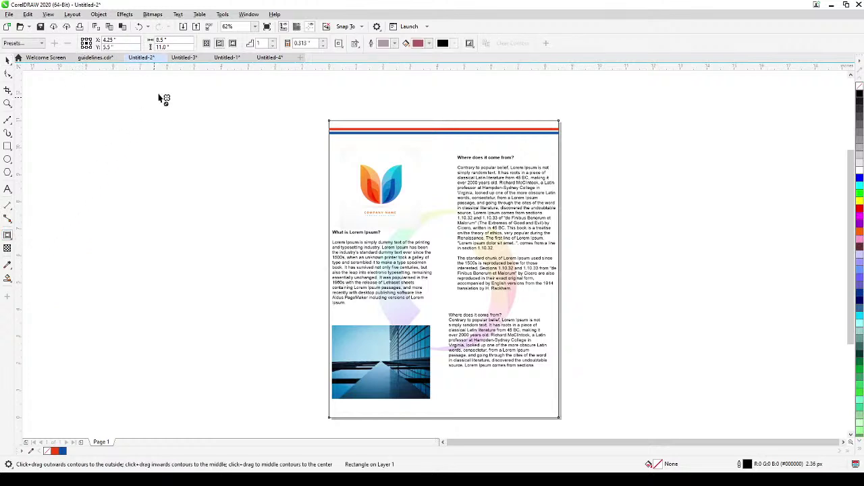
{"action": "left_click", "coordinate": [219, 44]}
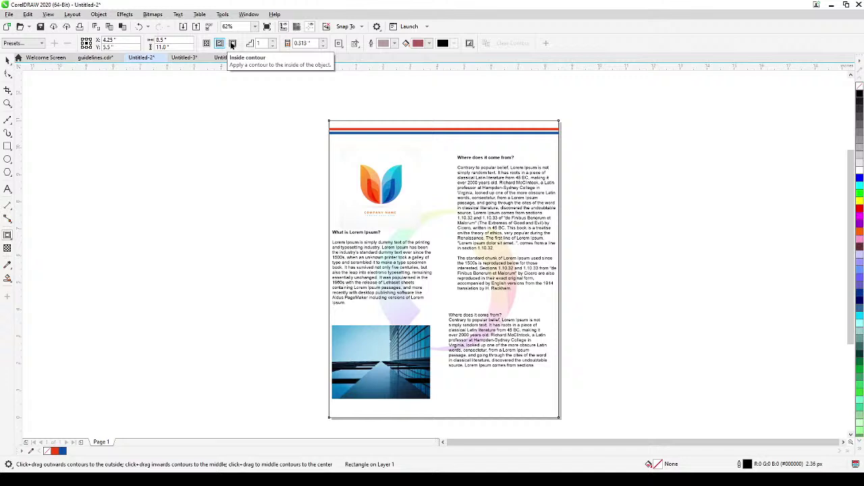
{"action": "left_click", "coordinate": [302, 44]}
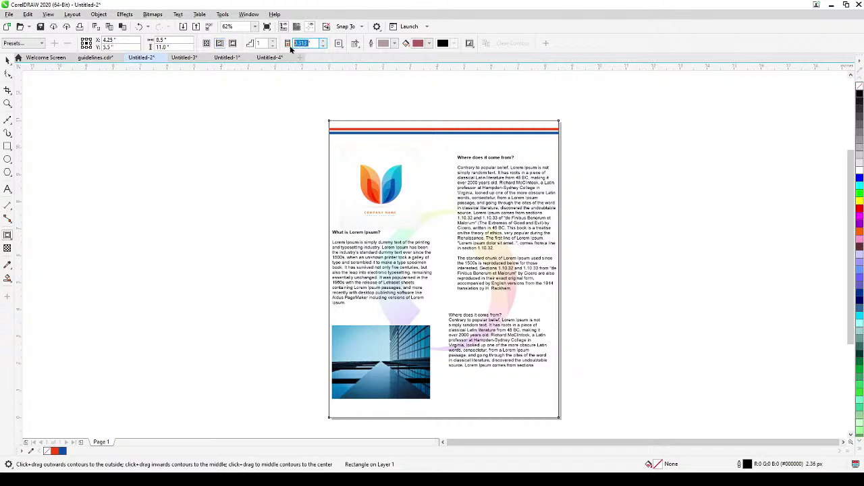
{"action": "type", "text": ".25"}
{"action": "left_click", "coordinate": [354, 169]}
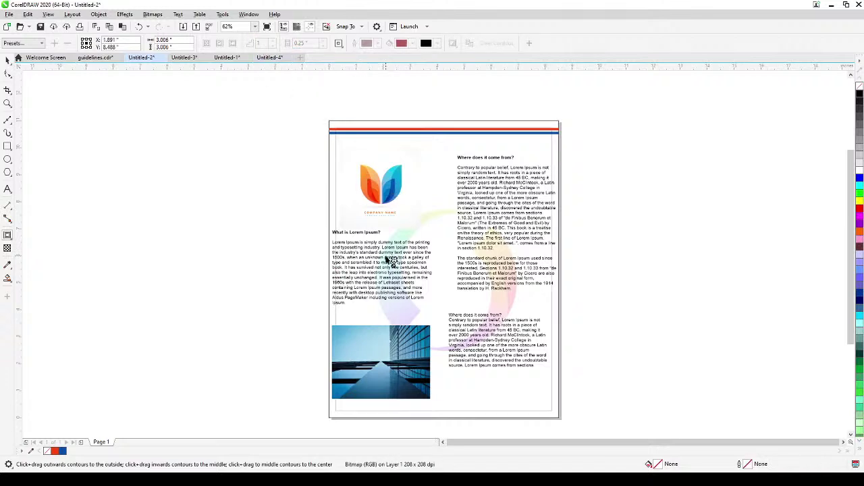
{"action": "left_click", "coordinate": [8, 59]}
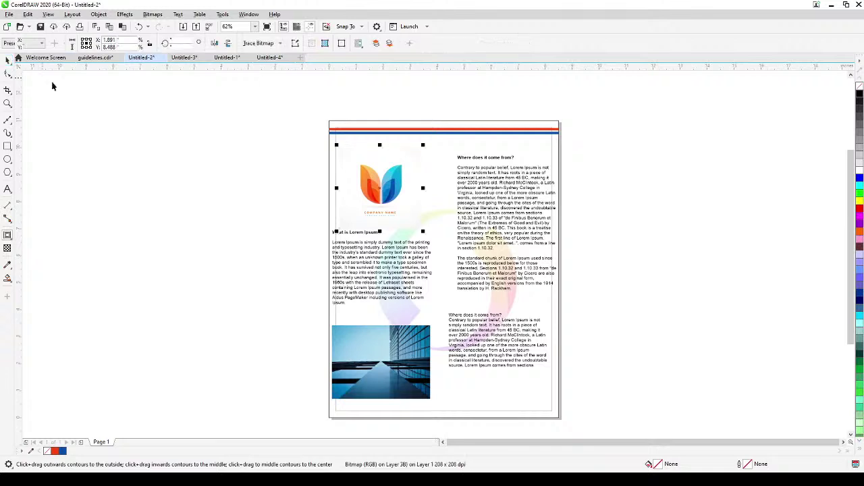
{"action": "left_click", "coordinate": [139, 167]}
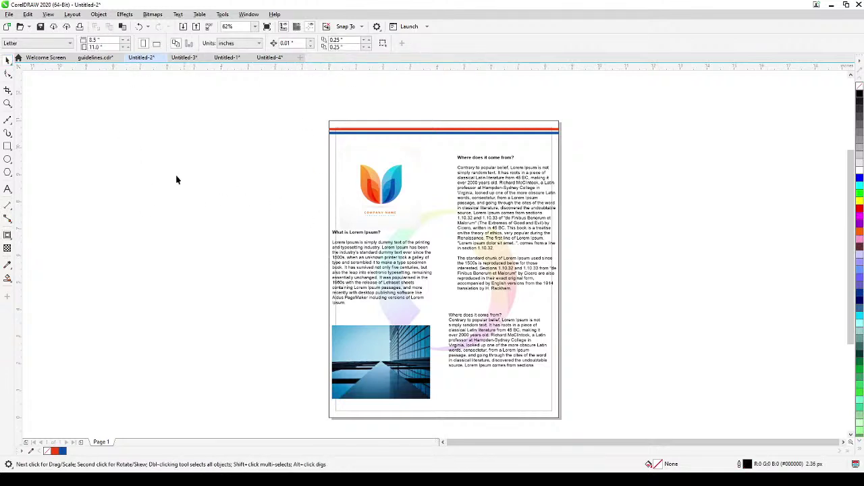
- Add vertical guidelines on the contour's left and right sides at X 0.25 and 8.25 inches, and a horizontal one along its top
{"action": "left_click_drag", "start_coordinate": [23, 194], "coordinate": [78, 201]}
{"action": "left_click_drag", "start_coordinate": [192, 206], "coordinate": [335, 201]}
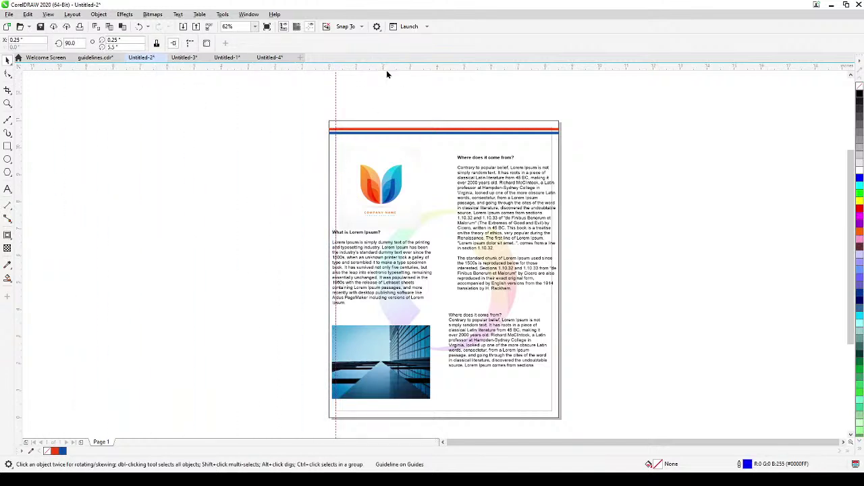
{"action": "scroll", "coordinate": [377, 81], "scroll_direction": "up", "scroll_amount": 2}
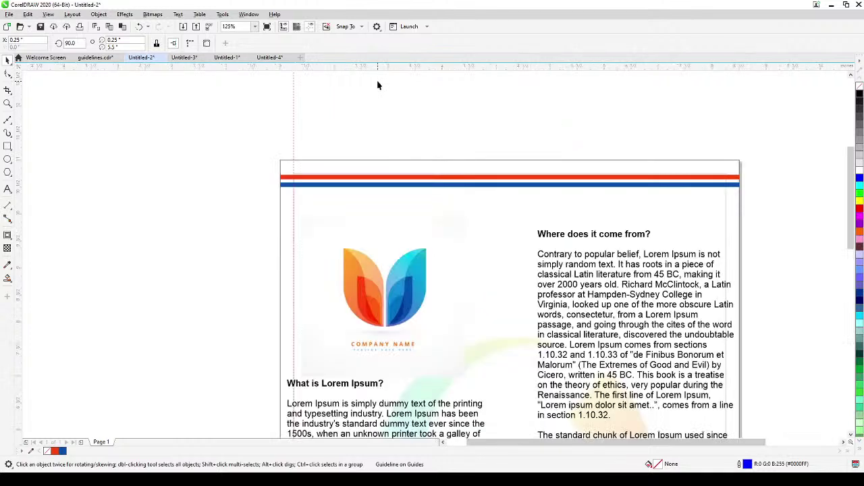
{"action": "left_click_drag", "start_coordinate": [381, 68], "coordinate": [349, 174]}
{"action": "left_click_drag", "start_coordinate": [20, 238], "coordinate": [725, 240]}
- Add a horizontal guideline along the contour's bottom at Y 0.25 inches, and remove the page frame with its contour
{"action": "scroll", "coordinate": [585, 339], "scroll_direction": "down", "scroll_amount": 5}
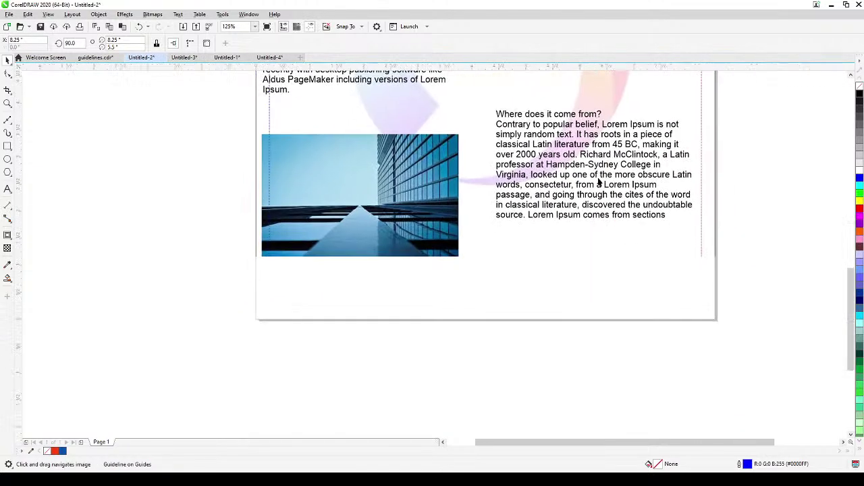
{"action": "left_click_drag", "start_coordinate": [515, 68], "coordinate": [522, 312]}
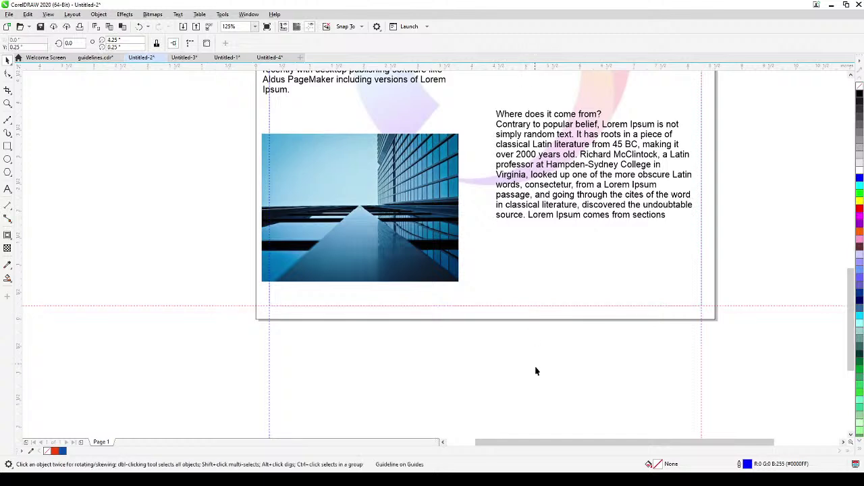
{"action": "scroll", "coordinate": [527, 380], "scroll_direction": "down", "scroll_amount": 2}
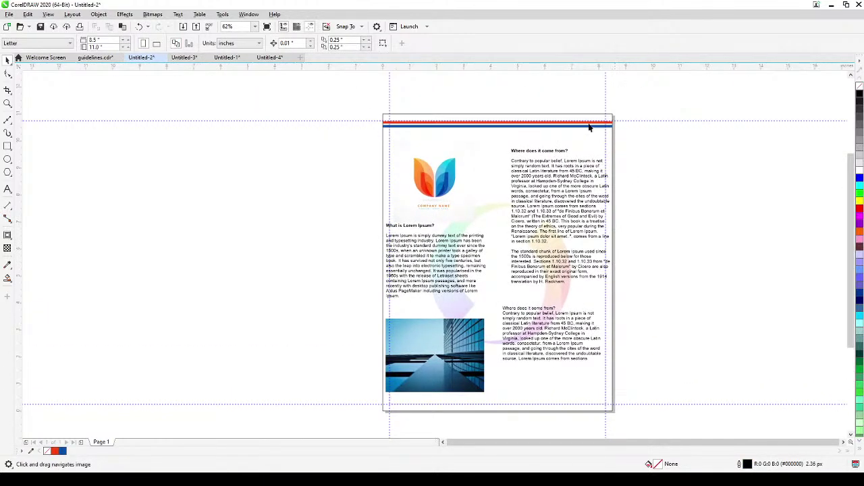
{"action": "left_click", "coordinate": [573, 116]}
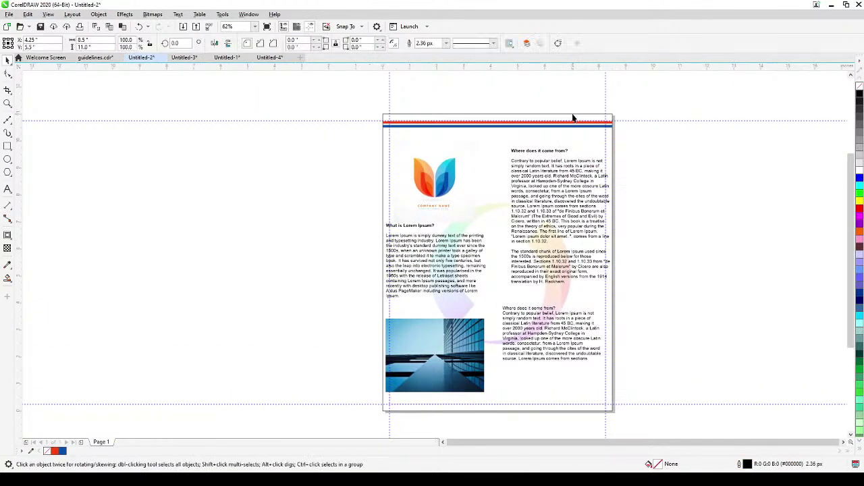
{"action": "left_click", "coordinate": [455, 152]}
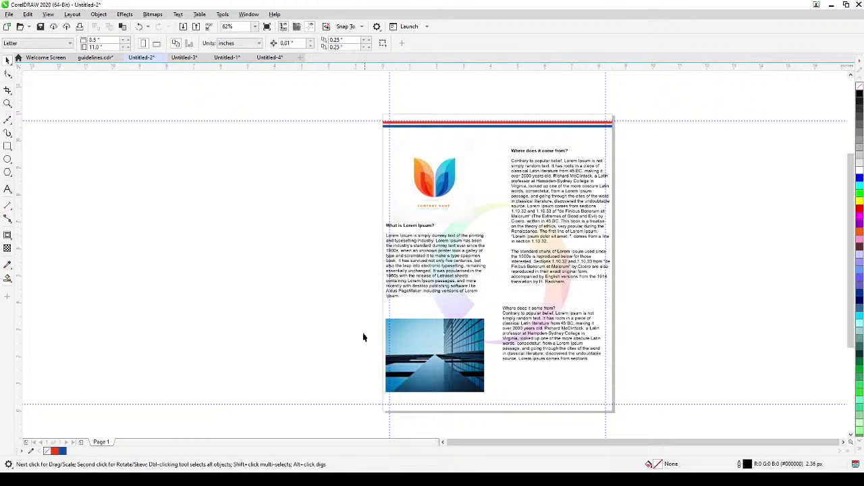
- Move the "What is Lorem Ipsum?" text block and the building photo to the left margin guideline
{"action": "mouse_move", "coordinate": [403, 267]}
{"action": "left_mouse_down"}
{"action": "mouse_move", "coordinate": [411, 271]}
{"action": "mouse_move", "coordinate": [404, 252]}
{"action": "left_mouse_up"}
{"action": "scroll", "coordinate": [405, 263], "scroll_direction": "up", "scroll_amount": 2}
{"action": "left_click_drag", "start_coordinate": [303, 356], "coordinate": [276, 199]}
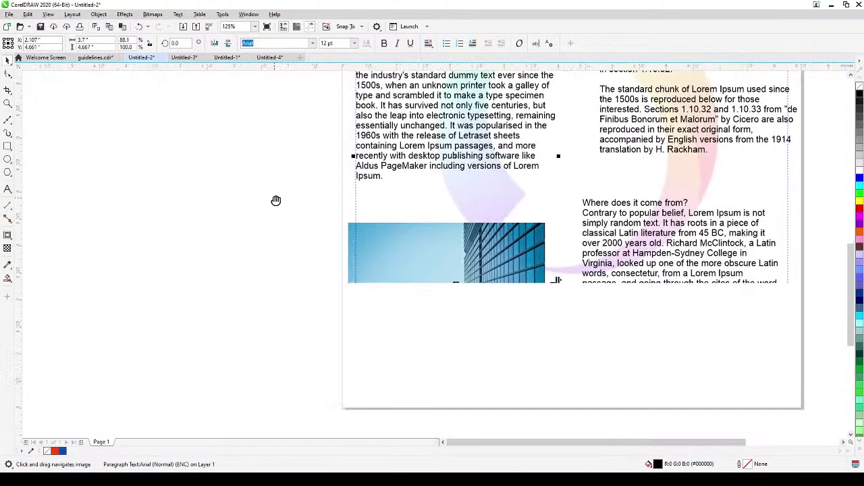
{"action": "left_click", "coordinate": [387, 339]}
{"action": "mouse_move", "coordinate": [387, 340]}
{"action": "left_mouse_down"}
{"action": "mouse_move", "coordinate": [400, 334]}
{"action": "mouse_move", "coordinate": [396, 326]}
{"action": "left_mouse_up"}
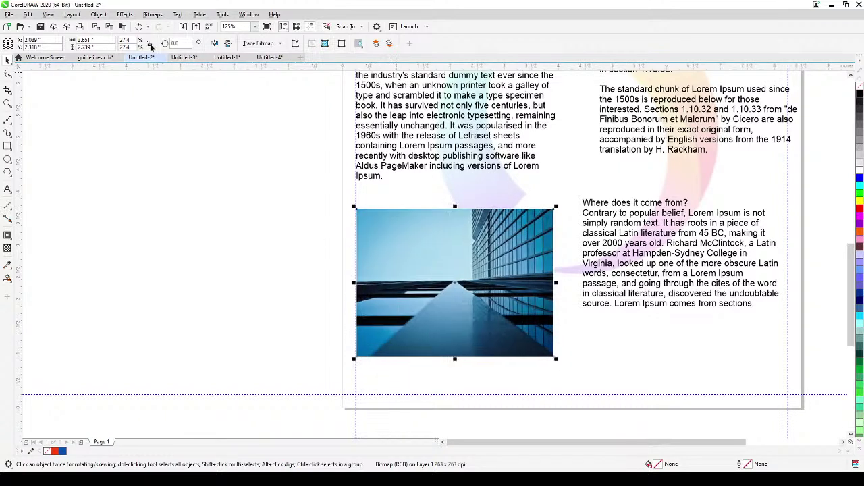
- Turn on snapping to guidelines and snap the building photo's left edge to the left margin guideline
{"action": "left_click", "coordinate": [49, 14]}
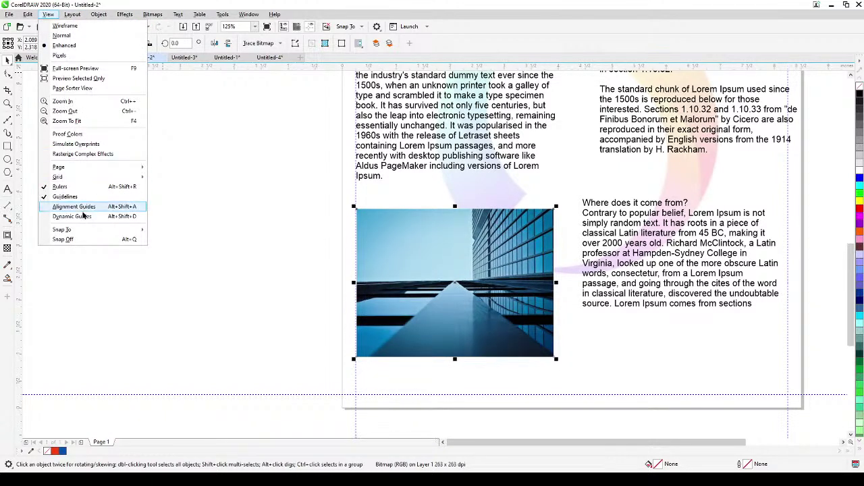
{"action": "mouse_move", "coordinate": [84, 231]}
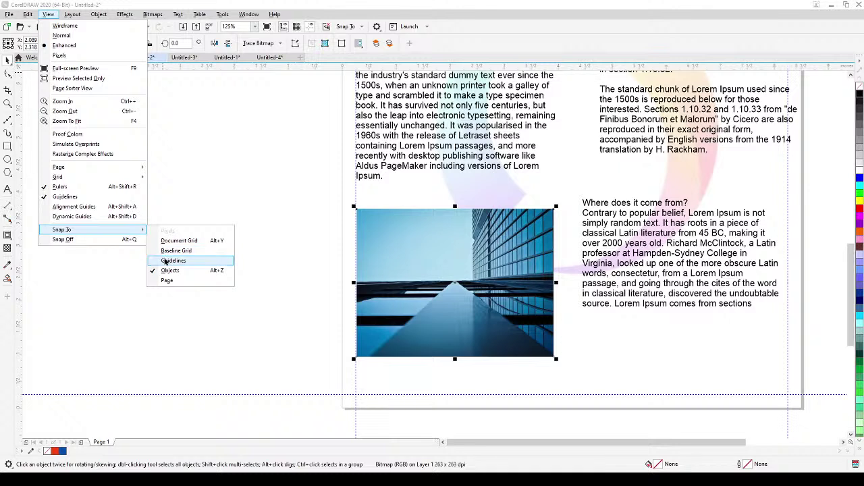
{"action": "left_click", "coordinate": [169, 261]}
{"action": "left_click", "coordinate": [246, 312]}
{"action": "left_click", "coordinate": [415, 289]}
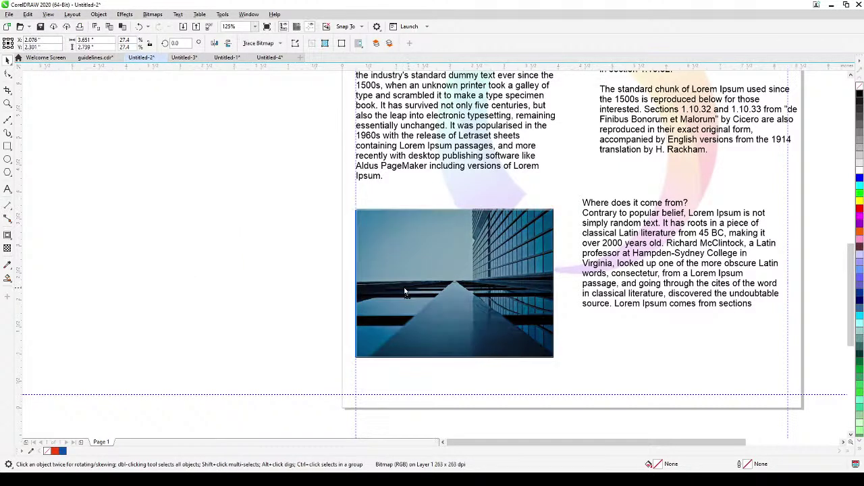
- Snap the lower "Where does it come from?" text block's right edge to the right margin guideline
{"action": "left_click", "coordinate": [670, 270]}
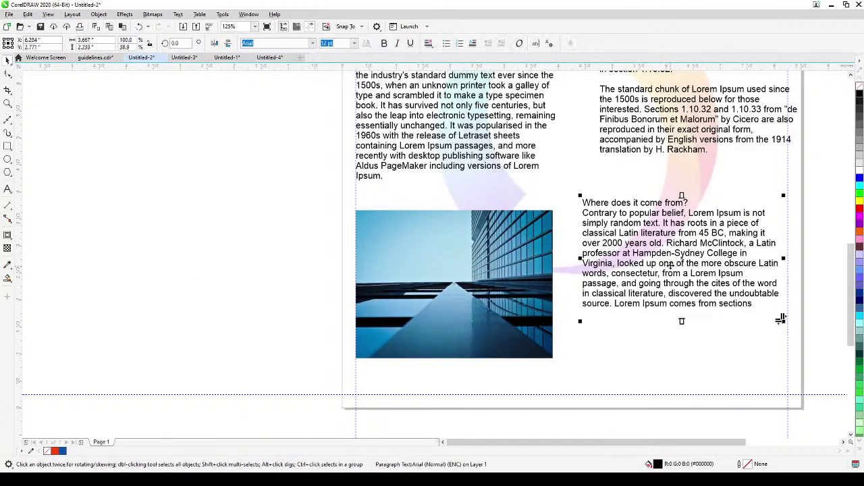
{"action": "left_click_drag", "start_coordinate": [750, 283], "coordinate": [757, 282]}
{"action": "scroll", "coordinate": [788, 318], "scroll_direction": "down", "scroll_amount": 2}
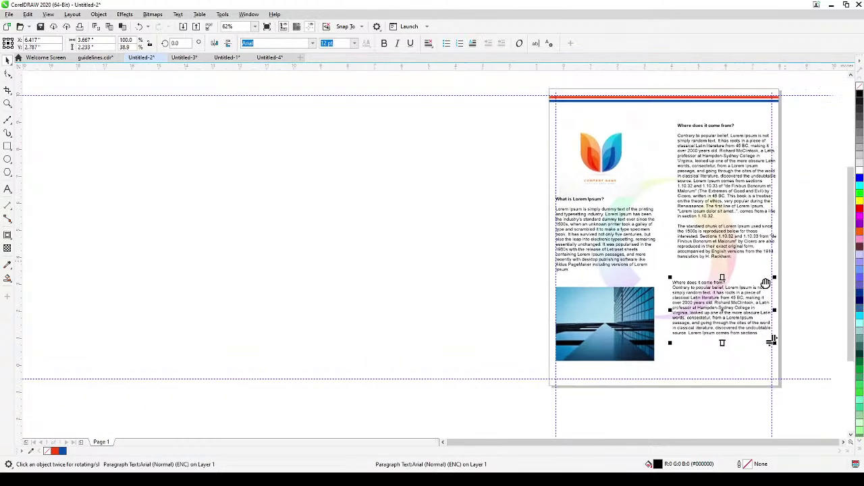
- Add a vertical guideline at the lower-right text block's left edge, and snap the upper "Where does it come from?" block to it
{"action": "left_click_drag", "start_coordinate": [19, 221], "coordinate": [625, 298]}
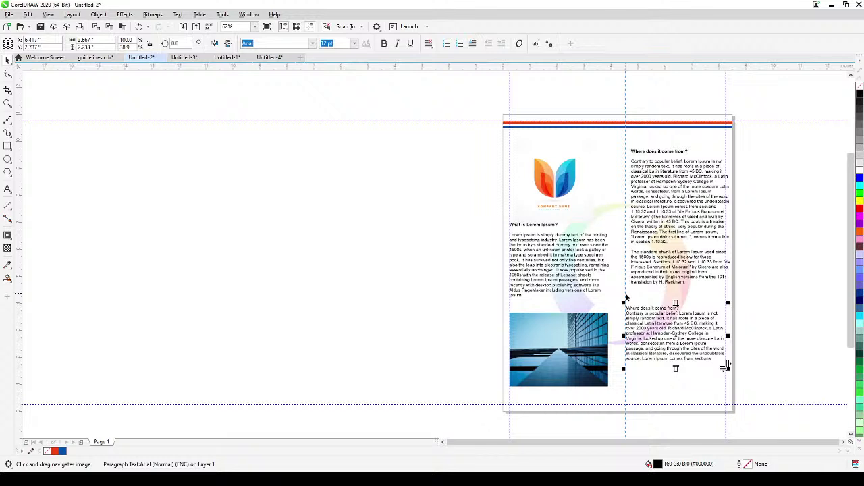
{"action": "left_click", "coordinate": [668, 222]}
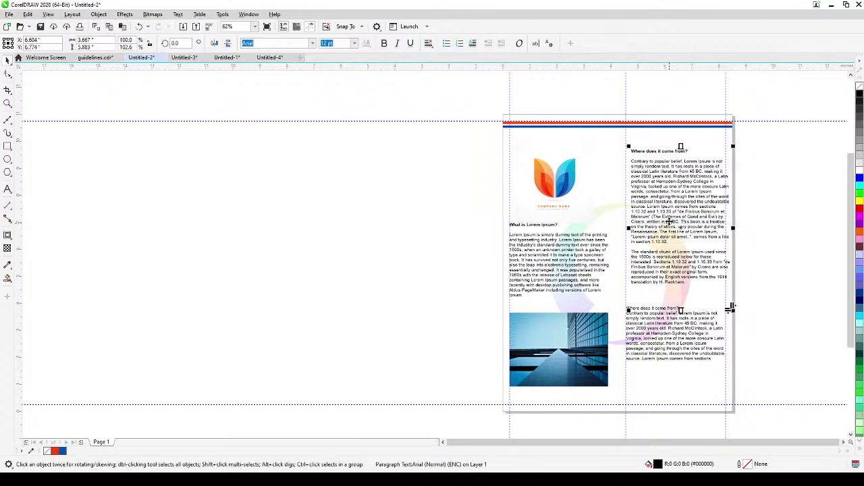
{"action": "left_click_drag", "start_coordinate": [669, 221], "coordinate": [663, 223]}
{"action": "left_click", "coordinate": [783, 237]}
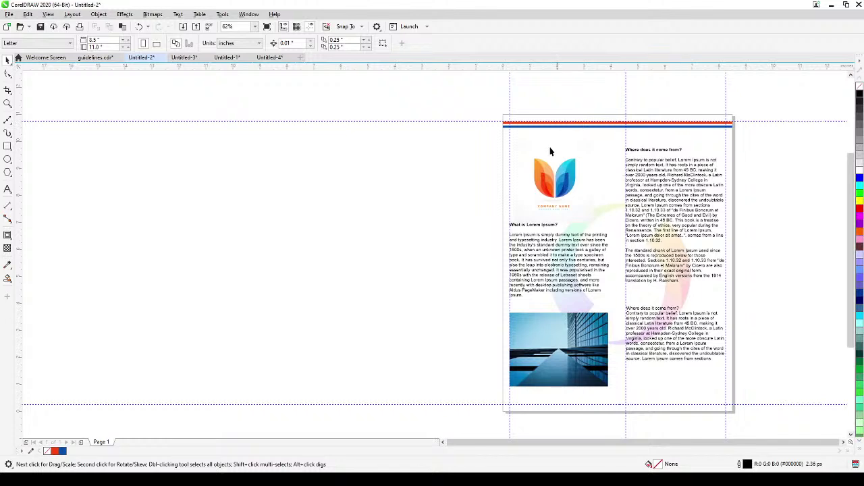
- Switch to the Untitled-3 document containing the perspective drawing
{"action": "left_click_drag", "start_coordinate": [666, 404], "coordinate": [540, 385]}
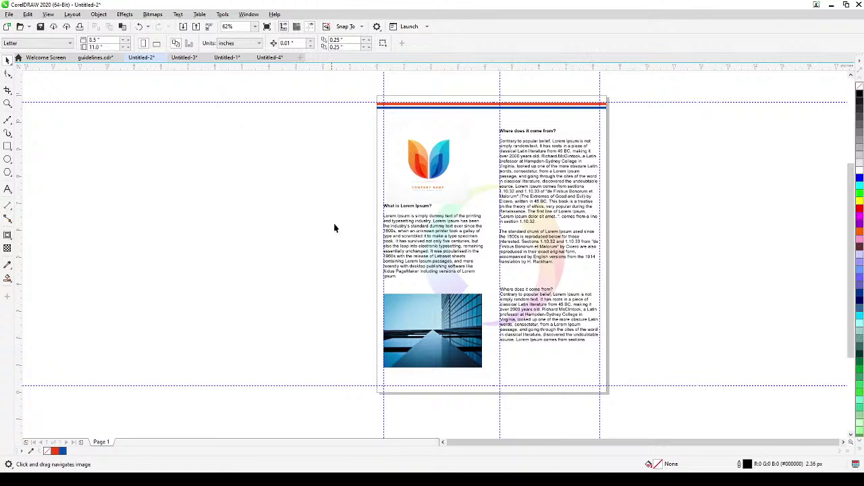
{"action": "left_click", "coordinate": [182, 58]}
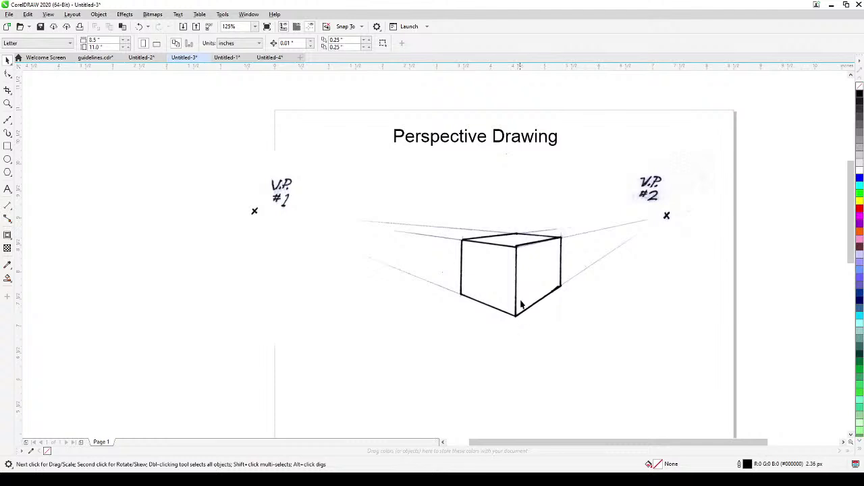
- Add a horizontal guideline at about 5.88" below the sketched cube
{"action": "left_click_drag", "start_coordinate": [511, 258], "coordinate": [508, 234]}
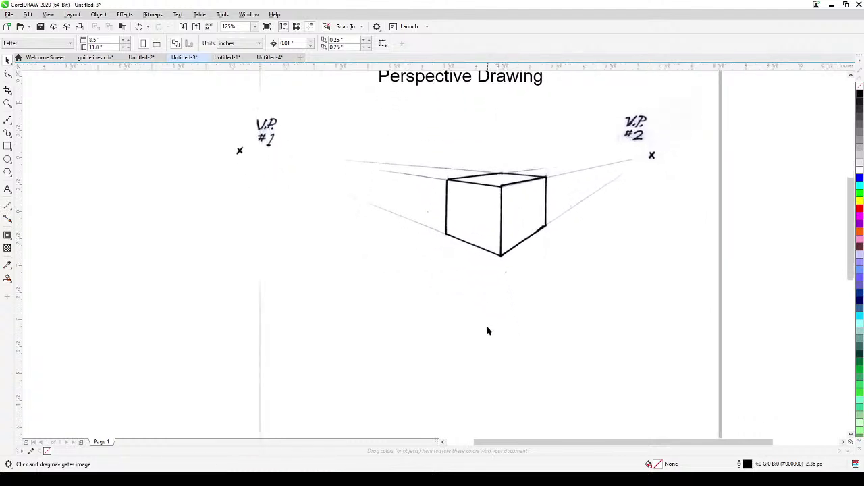
{"action": "left_click_drag", "start_coordinate": [487, 327], "coordinate": [465, 311]}
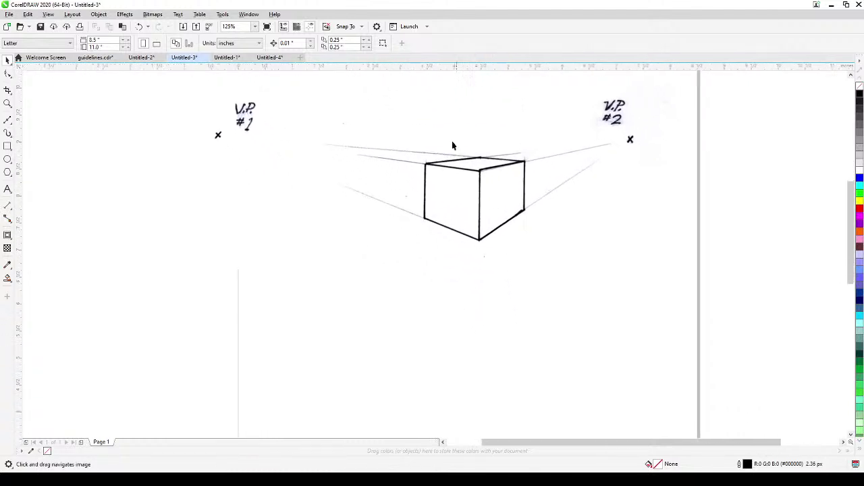
{"action": "left_click_drag", "start_coordinate": [437, 69], "coordinate": [445, 309]}
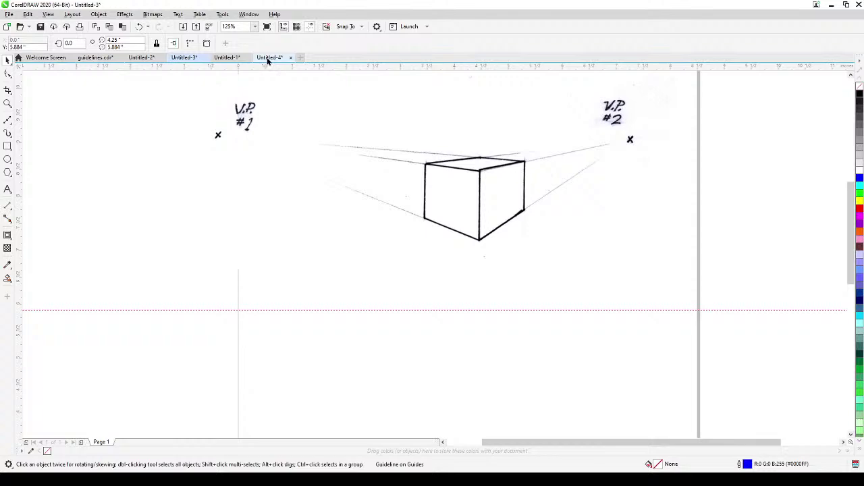
{"action": "mouse_move", "coordinate": [267, 59]}
{"action": "left_mouse_down"}
{"action": "mouse_move", "coordinate": [273, 214]}
{"action": "mouse_move", "coordinate": [268, 62]}
{"action": "left_mouse_up"}
{"action": "left_click", "coordinate": [285, 270]}
{"action": "left_click", "coordinate": [106, 218]}
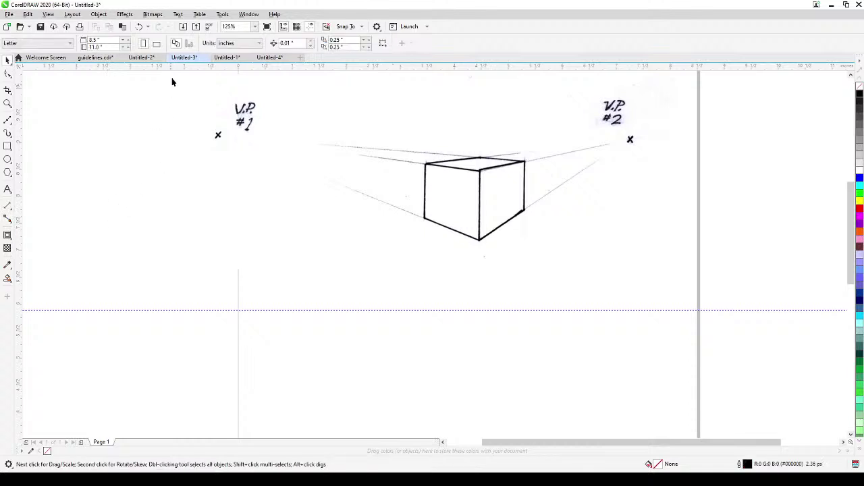
- Add another horizontal guideline at about 6.44", shift its rotation centre towards the left vanishing point, and rotate it to about 347.3°
{"action": "left_click_drag", "start_coordinate": [176, 70], "coordinate": [212, 281]}
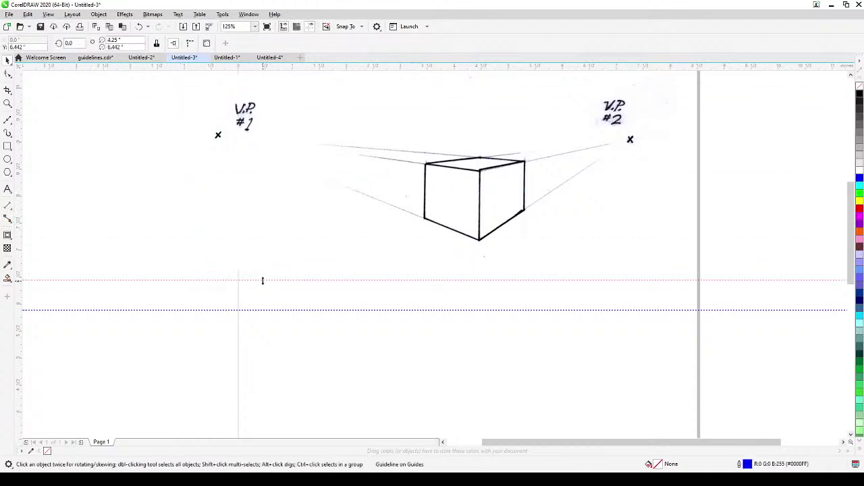
{"action": "left_click", "coordinate": [263, 280]}
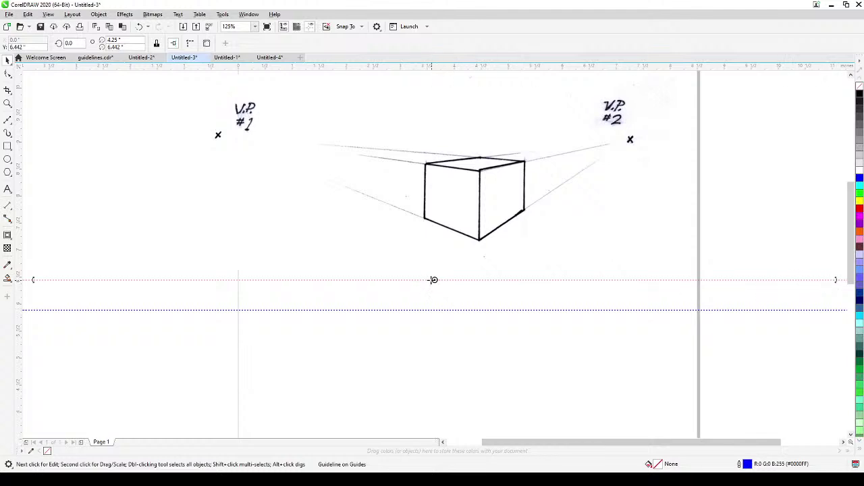
{"action": "left_click_drag", "start_coordinate": [434, 280], "coordinate": [306, 279]}
{"action": "left_click_drag", "start_coordinate": [833, 278], "coordinate": [793, 393]}
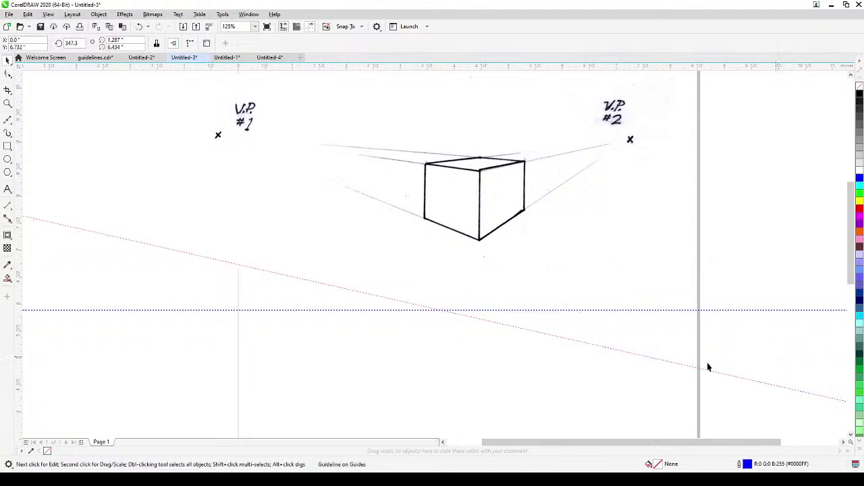
- Move the lower horizontal guideline up to about 6.44" so it crosses the slanted guideline at the left vanishing point
{"action": "left_click", "coordinate": [365, 326]}
{"action": "left_click", "coordinate": [357, 310]}
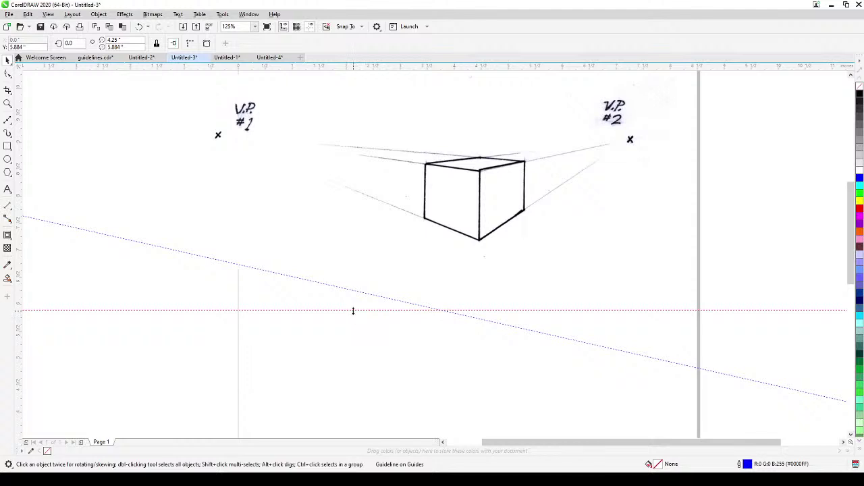
{"action": "left_click_drag", "start_coordinate": [353, 310], "coordinate": [313, 284]}
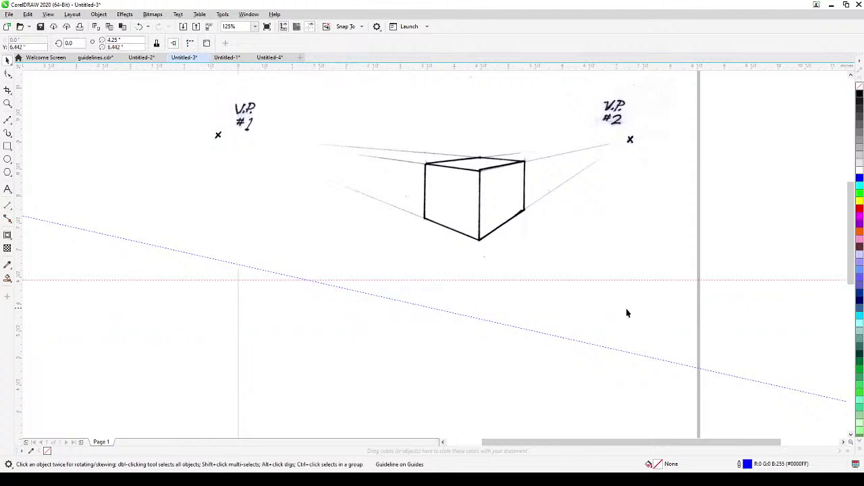
{"action": "left_click", "coordinate": [749, 320]}
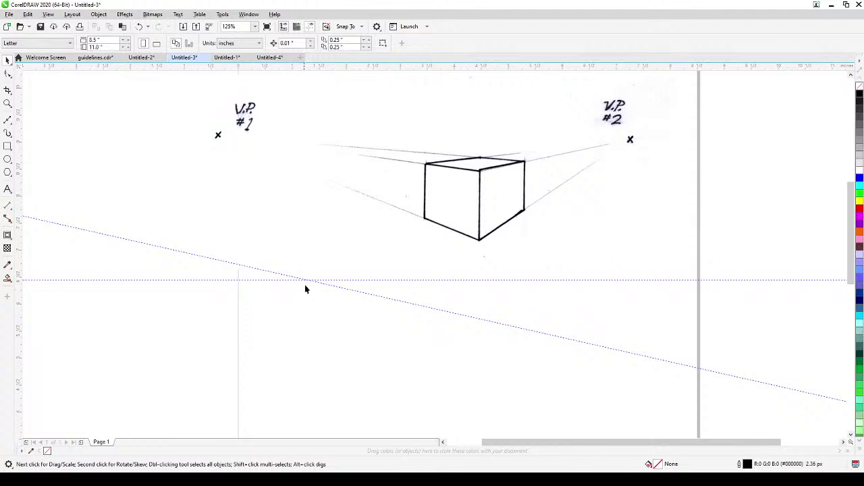
- Duplicate the slanted guideline in place and rotate the copy to a steeper downward angle about the left vanishing point
{"action": "left_click", "coordinate": [261, 269]}
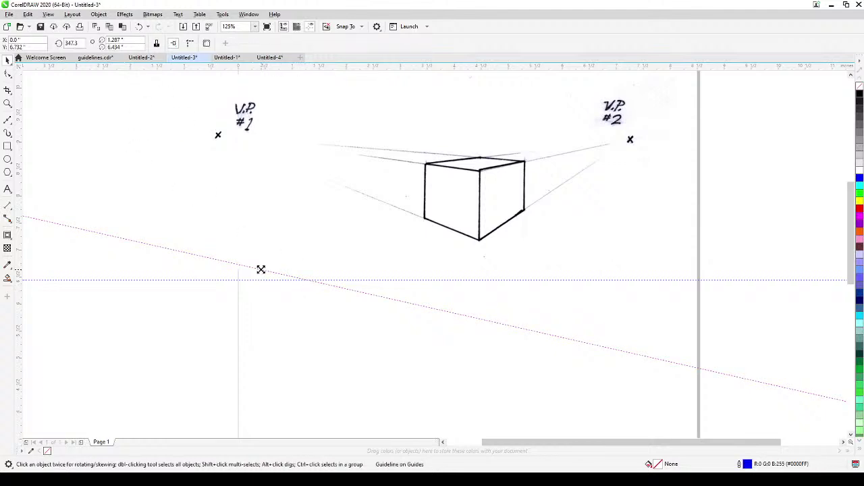
{"action": "key", "text": "KP_Add"}
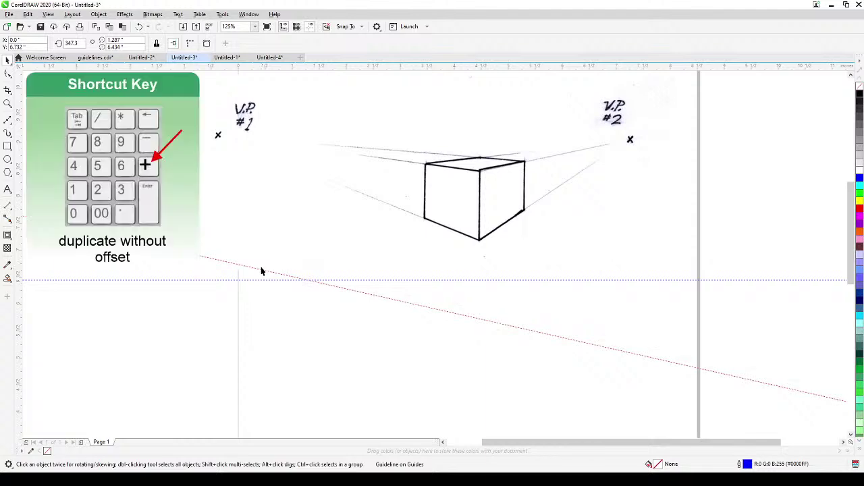
{"action": "left_click", "coordinate": [326, 284]}
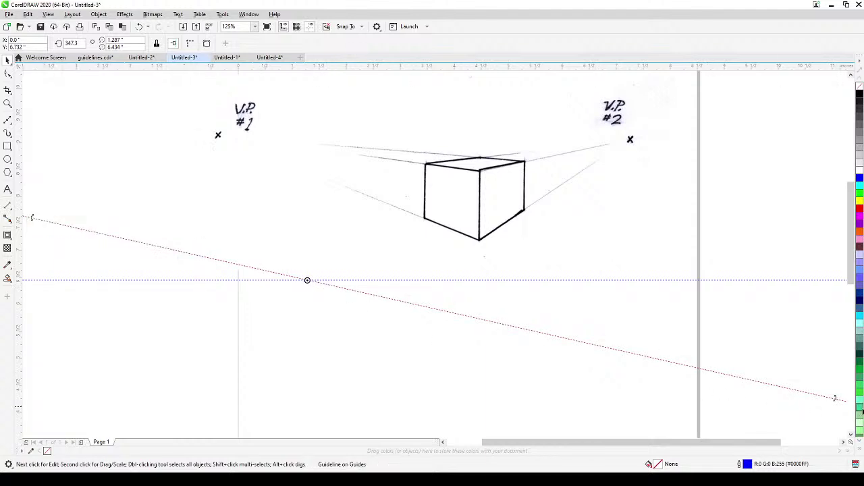
{"action": "left_click_drag", "start_coordinate": [837, 400], "coordinate": [647, 465]}
- Add a guideline rotated to about 14° and move it to cross the horizon guideline at a right vanishing point
{"action": "key", "text": "h"}
{"action": "left_click_drag", "start_coordinate": [736, 361], "coordinate": [702, 344]}
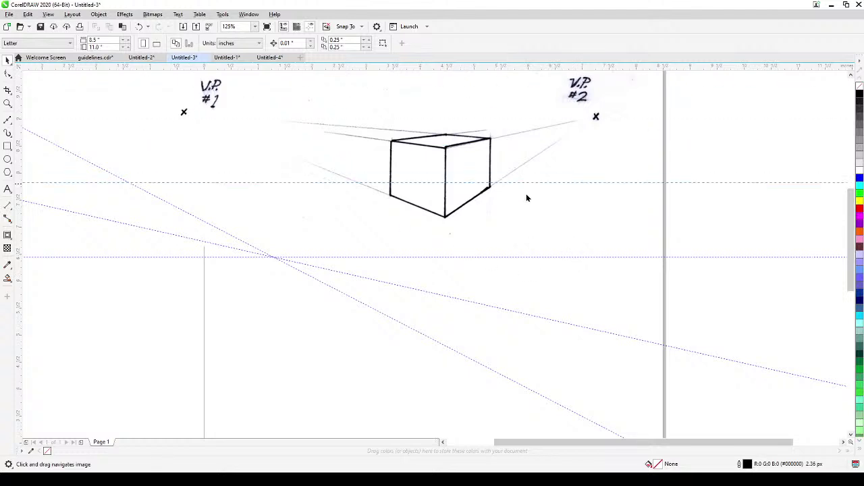
{"action": "left_click_drag", "start_coordinate": [527, 197], "coordinate": [556, 249]}
{"action": "left_click", "coordinate": [554, 249]}
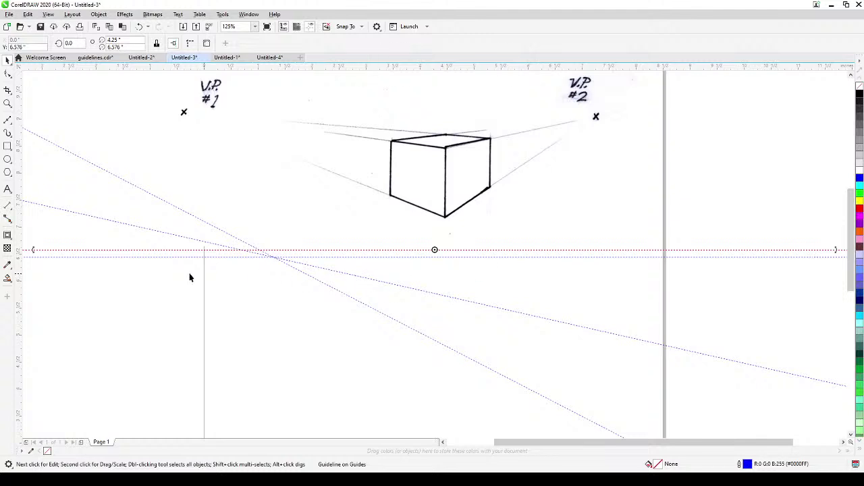
{"action": "left_click_drag", "start_coordinate": [33, 249], "coordinate": [73, 339]}
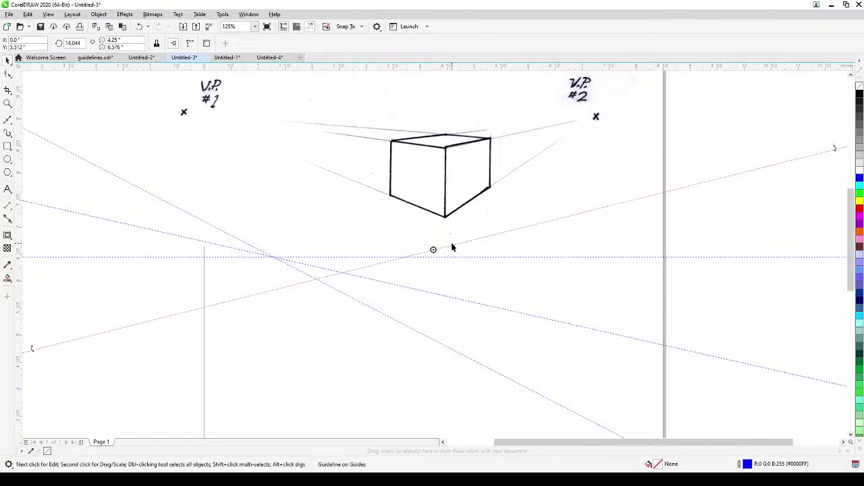
{"action": "left_click_drag", "start_coordinate": [451, 247], "coordinate": [580, 263]}
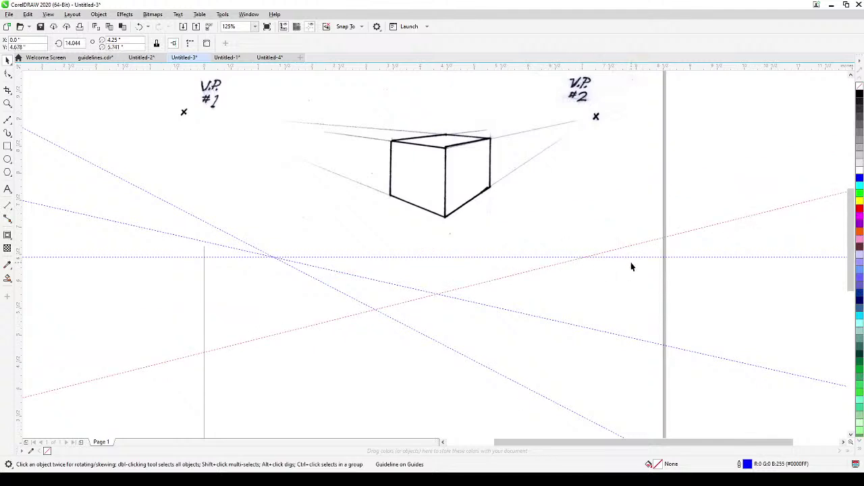
- Duplicate the 14° guideline, place the copy's rotation centre on the right vanishing point, and rotate it to a steeper angle
{"action": "key", "text": "KP_Add"}
{"action": "left_click", "coordinate": [346, 315]}
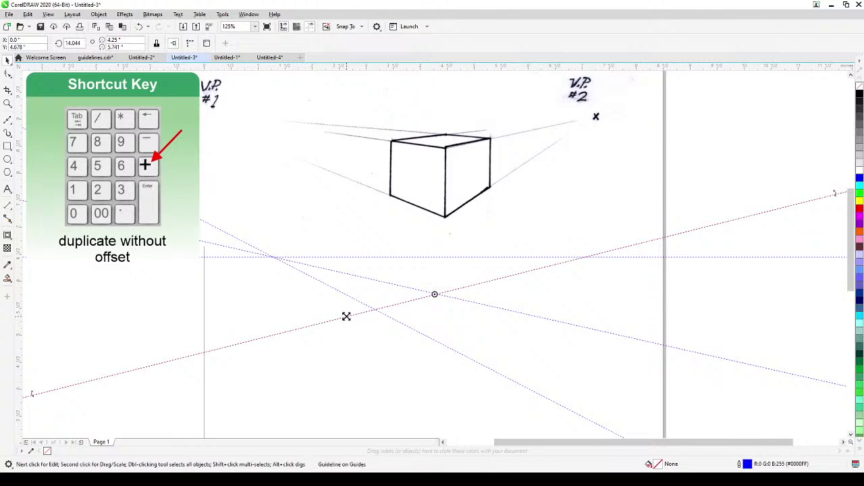
{"action": "left_click_drag", "start_coordinate": [434, 294], "coordinate": [584, 258]}
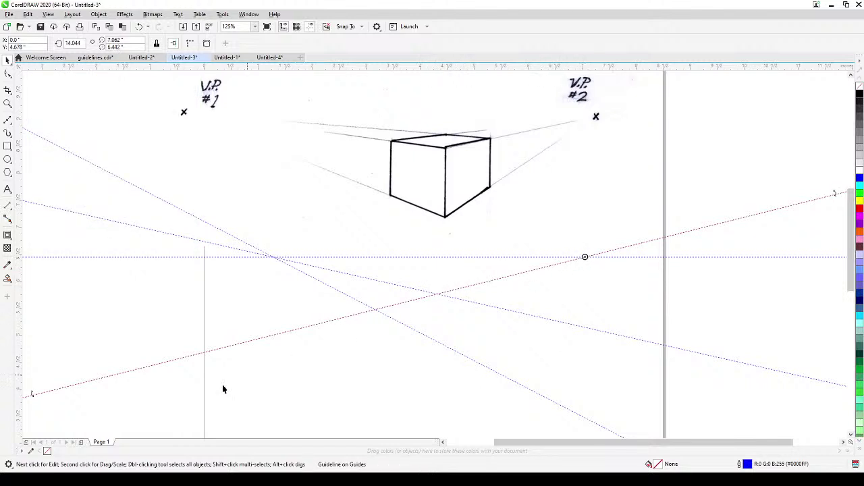
{"action": "left_click_drag", "start_coordinate": [33, 394], "coordinate": [259, 447]}
- Add vertical guidelines at about 3.17", 4.33" and 5.58" through the crossings of the slanted guidelines for the box's upright edges
{"action": "left_click_drag", "start_coordinate": [166, 325], "coordinate": [333, 336]}
{"action": "left_click_drag", "start_coordinate": [368, 312], "coordinate": [374, 310]}
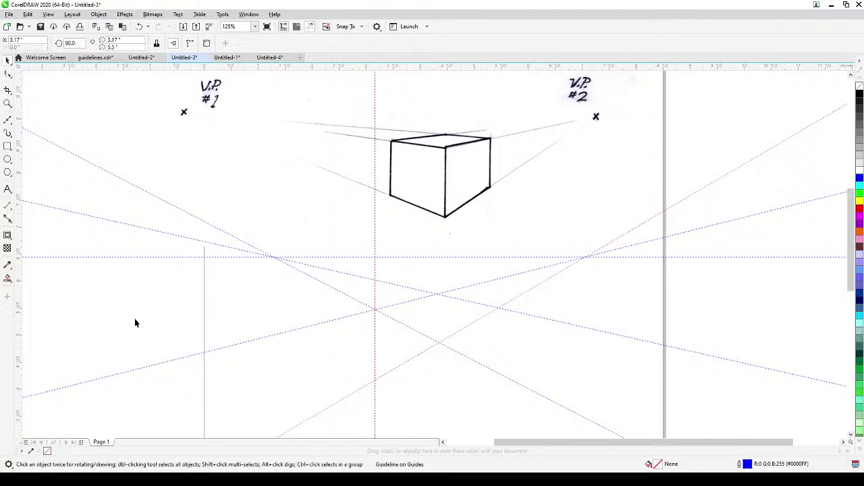
{"action": "left_click_drag", "start_coordinate": [20, 320], "coordinate": [438, 348]}
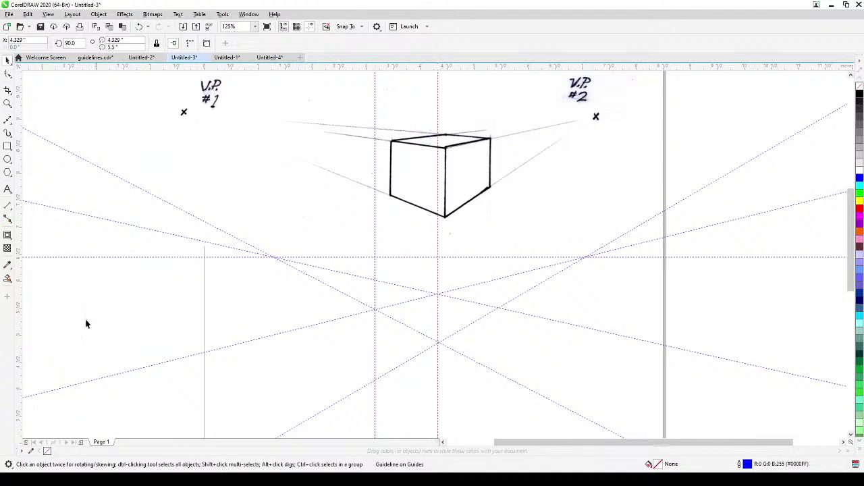
{"action": "left_click_drag", "start_coordinate": [482, 317], "coordinate": [505, 306]}
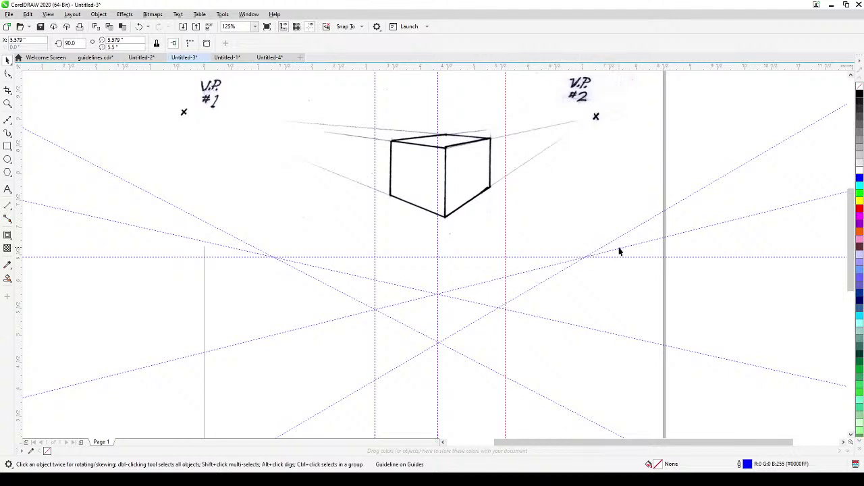
- Duplicate the 14° guideline again, centre its rotation on the right vanishing point, and rotate the copy to about 4.8°
{"action": "left_click", "coordinate": [618, 252]}
{"action": "key", "text": "KP_Add"}
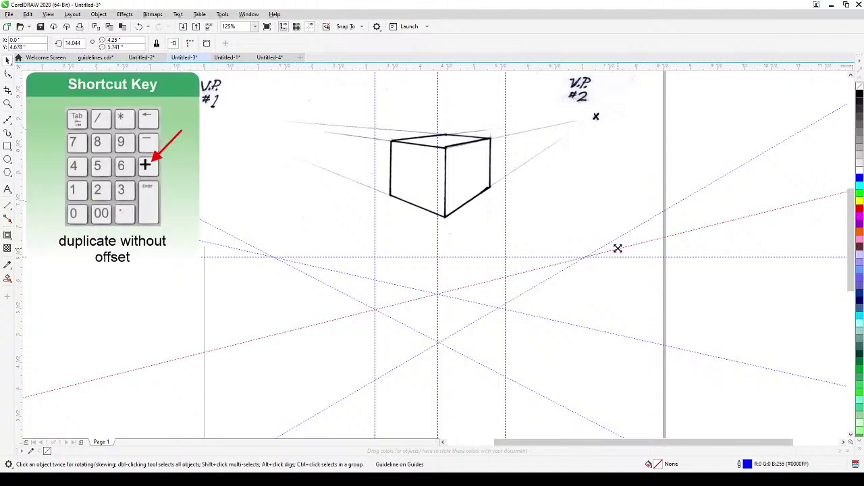
{"action": "left_click", "coordinate": [617, 249]}
{"action": "mouse_move", "coordinate": [434, 294]}
{"action": "left_mouse_down"}
{"action": "mouse_move", "coordinate": [592, 254]}
{"action": "mouse_move", "coordinate": [584, 257]}
{"action": "left_mouse_up"}
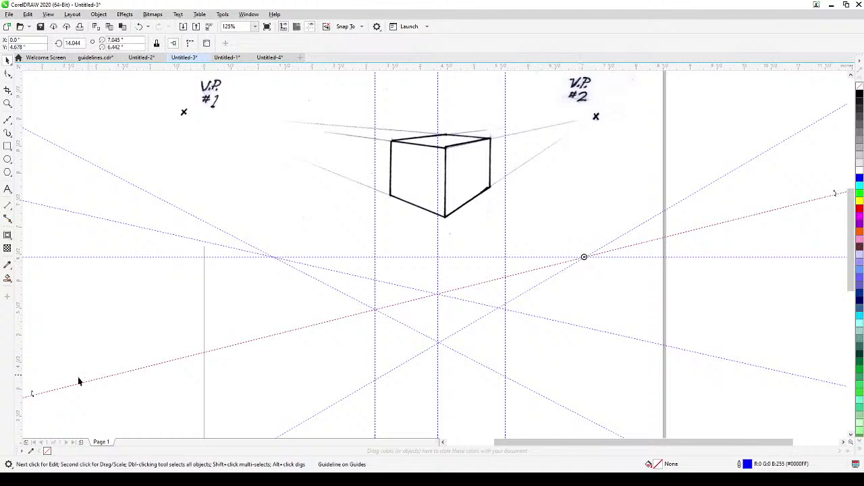
{"action": "left_click_drag", "start_coordinate": [32, 393], "coordinate": [40, 303]}
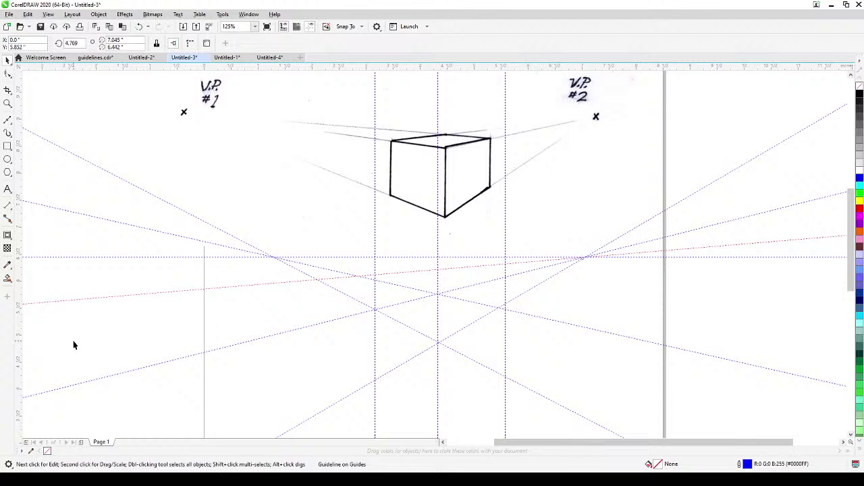
- Duplicate the 347.3° guideline in place and rotate the copy to about 355.2° about the left vanishing point
{"action": "left_click", "coordinate": [156, 265]}
{"action": "left_click", "coordinate": [155, 231]}
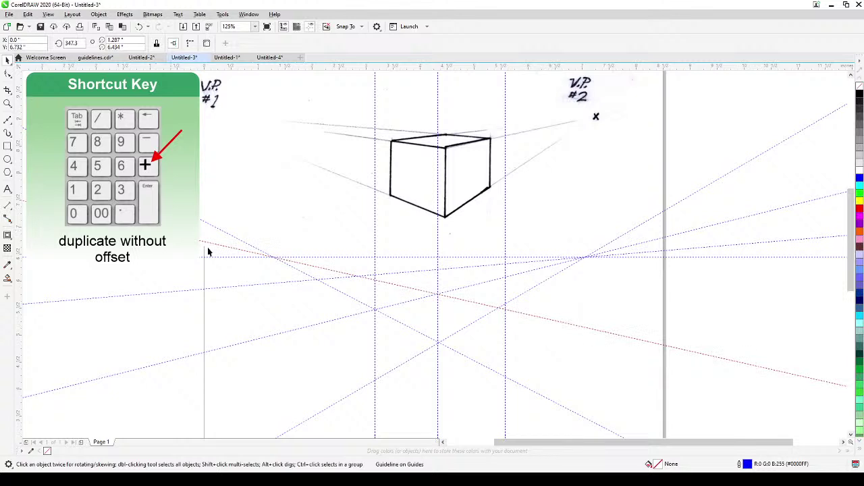
{"action": "left_click", "coordinate": [347, 275]}
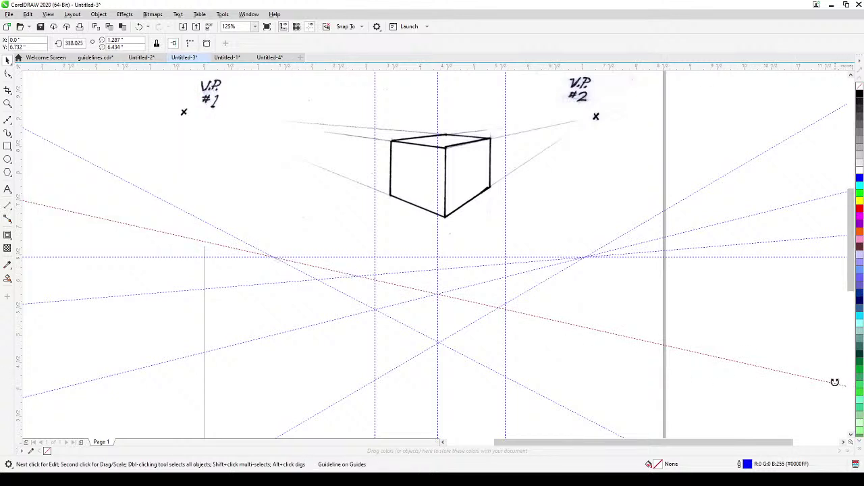
{"action": "left_click_drag", "start_coordinate": [833, 380], "coordinate": [852, 309]}
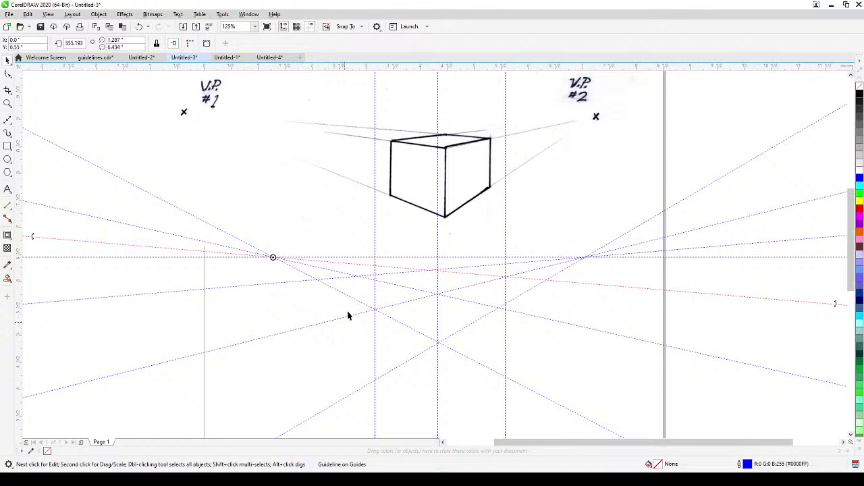
- Rotate the shallowest right-vanishing-point guideline to pass through the crossing of the leftmost vertical and the 347.3° guideline
{"action": "left_click", "coordinate": [334, 278]}
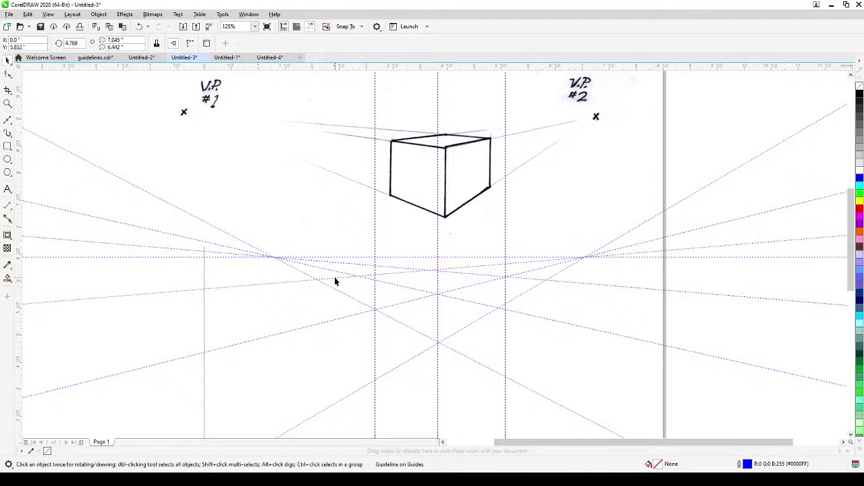
{"action": "left_click", "coordinate": [334, 278]}
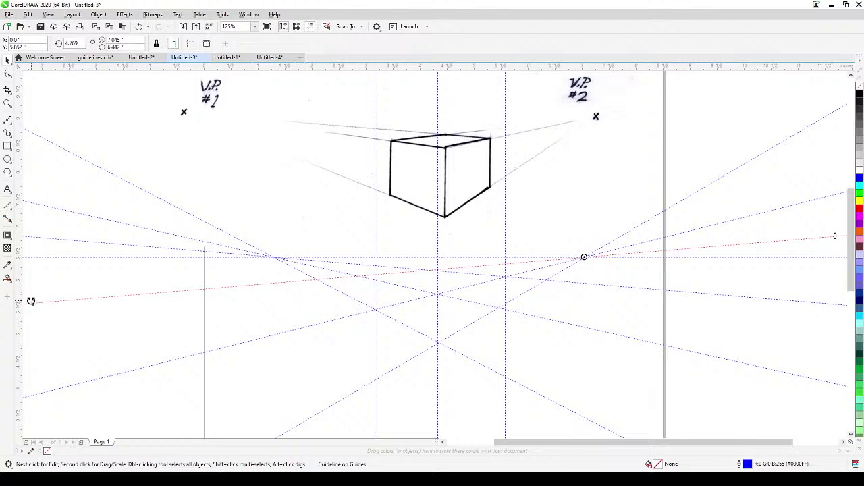
{"action": "left_click_drag", "start_coordinate": [30, 301], "coordinate": [38, 317]}
{"action": "left_click", "coordinate": [72, 285]}
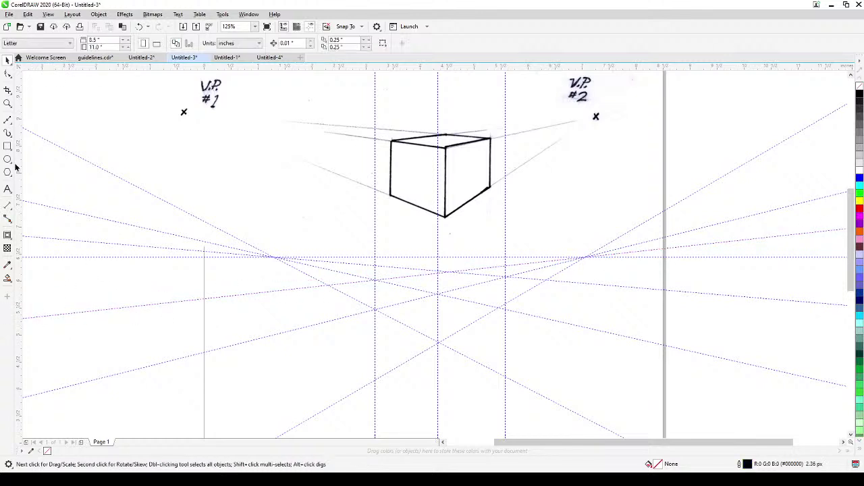
- Choose the Bézier tool and turn on snapping to guidelines for tracing the perspective box
{"action": "left_click", "coordinate": [7, 120]}
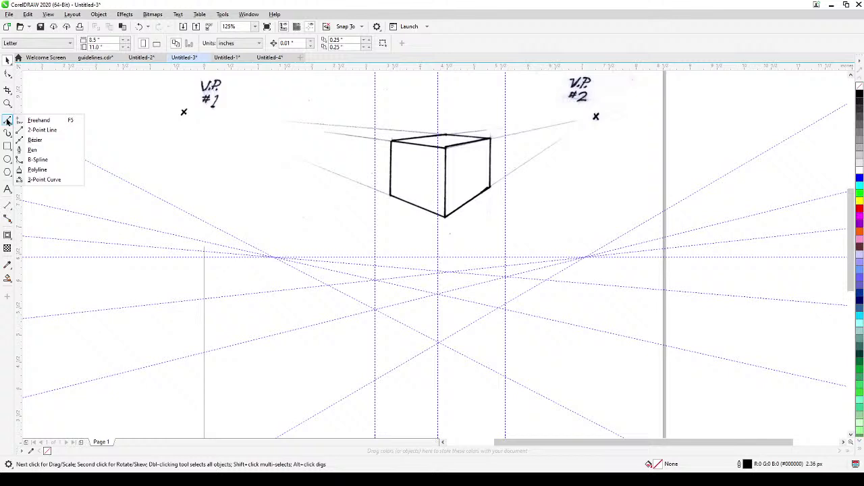
{"action": "left_click", "coordinate": [32, 143]}
{"action": "scroll", "coordinate": [373, 291], "scroll_direction": "up", "scroll_amount": 2}
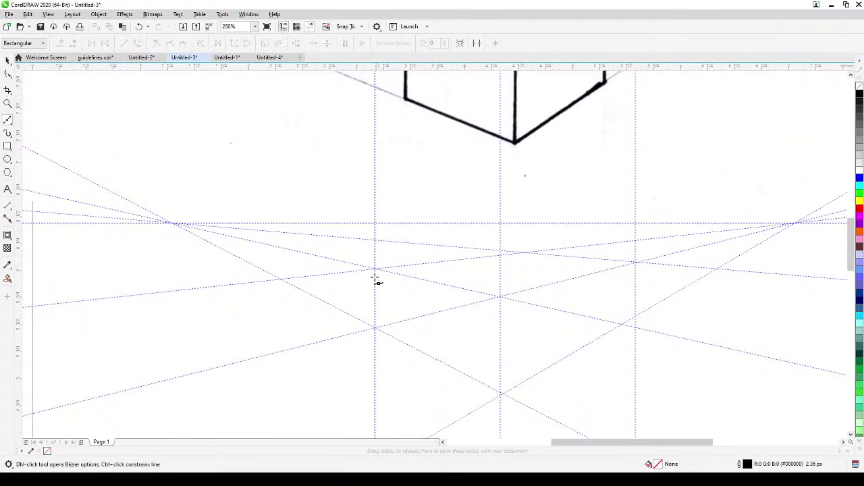
{"action": "left_click", "coordinate": [48, 15]}
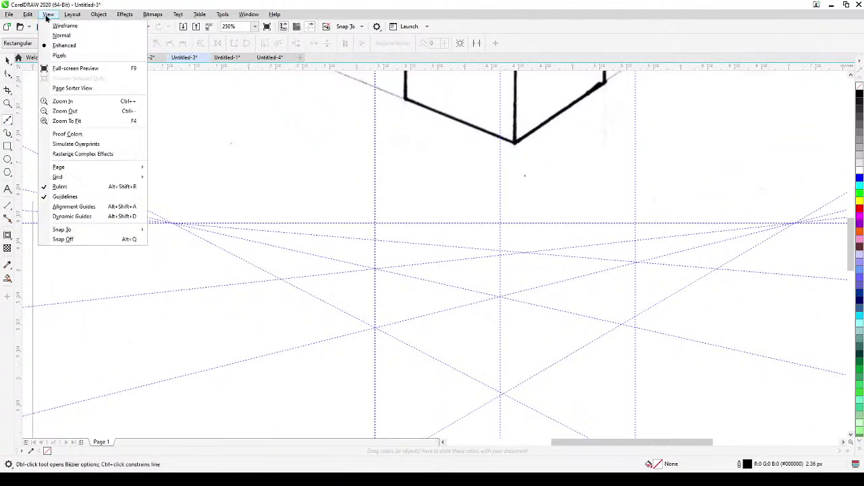
{"action": "mouse_move", "coordinate": [81, 225]}
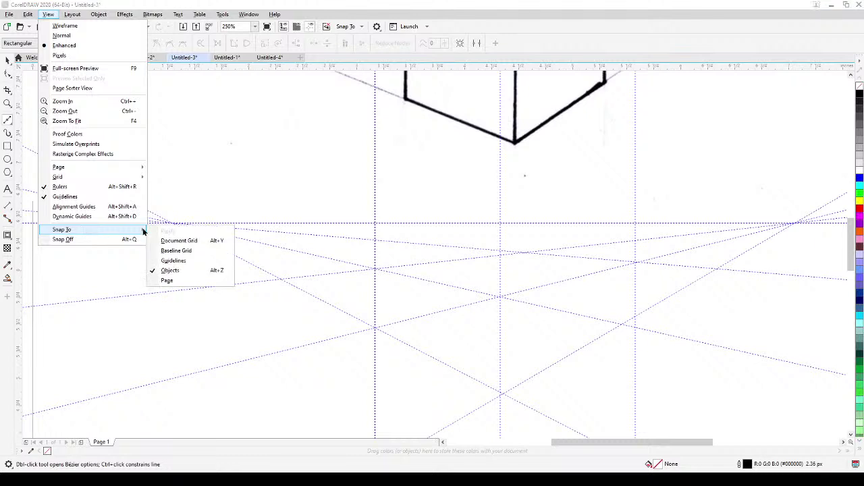
{"action": "left_click", "coordinate": [182, 262]}
{"action": "scroll", "coordinate": [378, 271], "scroll_direction": "down", "scroll_amount": 2}
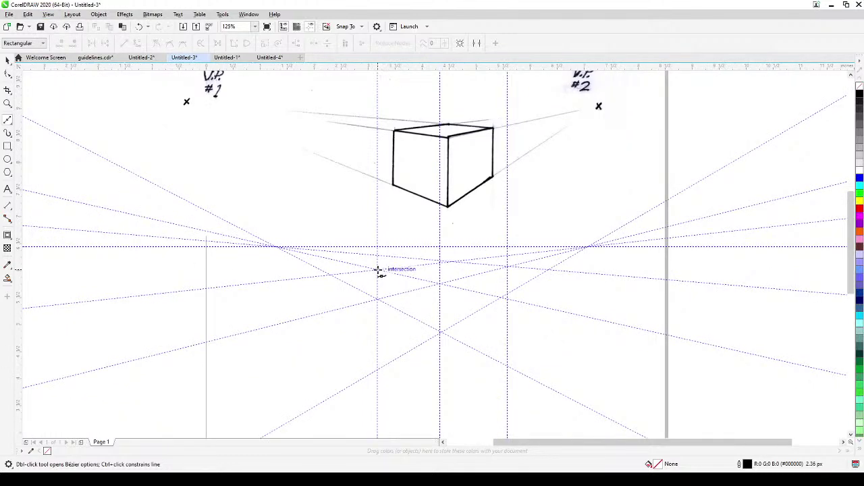
- Draw the box's left face as a closed four-sided Bézier shape snapped to the guideline intersections around it
{"action": "left_click", "coordinate": [377, 270]}
{"action": "left_click", "coordinate": [378, 302]}
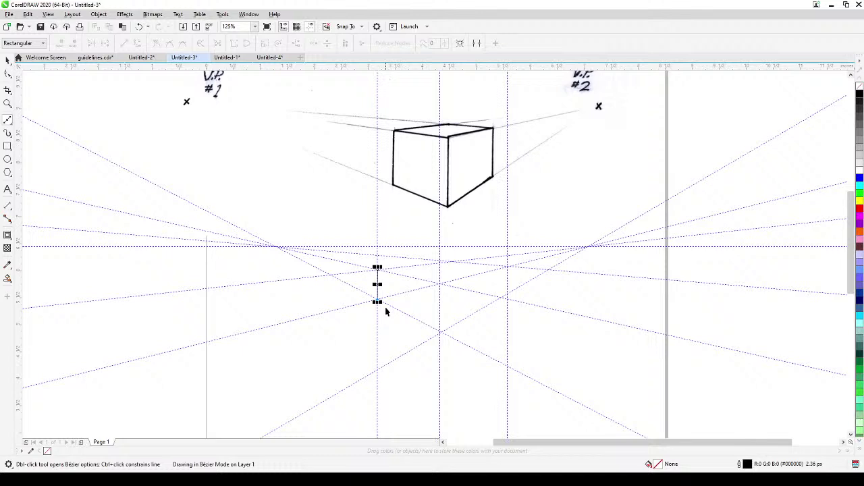
{"action": "left_click", "coordinate": [440, 334]}
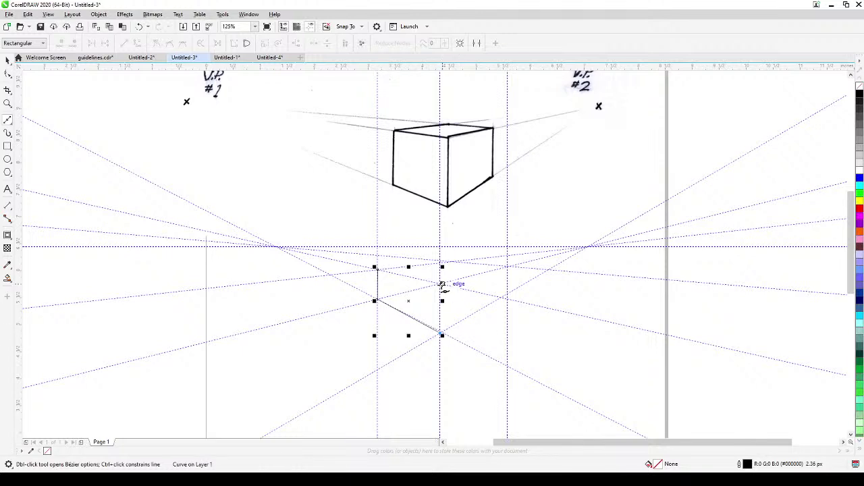
{"action": "left_click", "coordinate": [440, 284]}
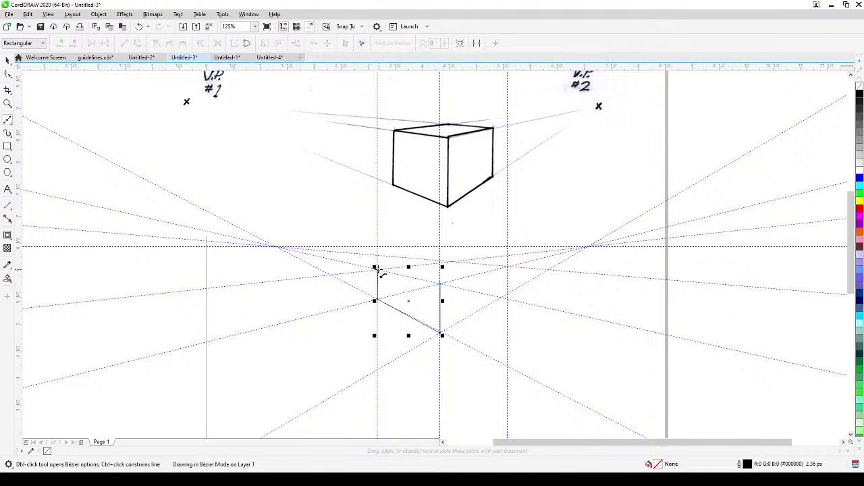
{"action": "left_click", "coordinate": [376, 269]}
{"action": "scroll", "coordinate": [437, 350], "scroll_direction": "up", "scroll_amount": 2}
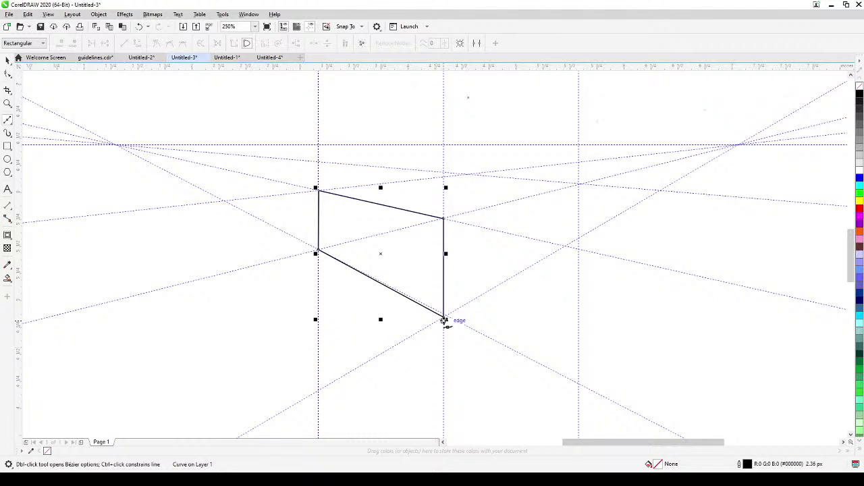
- Draw the box's right and top faces as closed four-sided Bézier shapes snapped to the guideline intersections
{"action": "scroll", "coordinate": [446, 318], "scroll_direction": "up", "scroll_amount": 4}
{"action": "scroll", "coordinate": [444, 308], "scroll_direction": "down", "scroll_amount": 4}
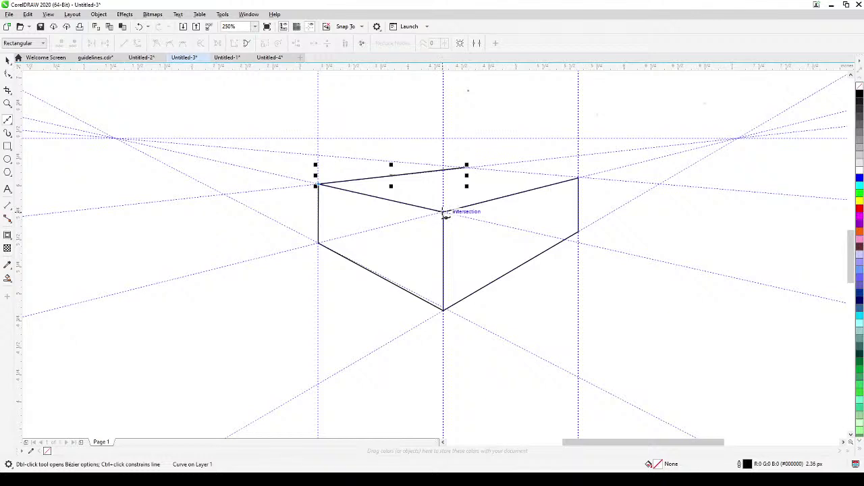
{"action": "left_click", "coordinate": [445, 212]}
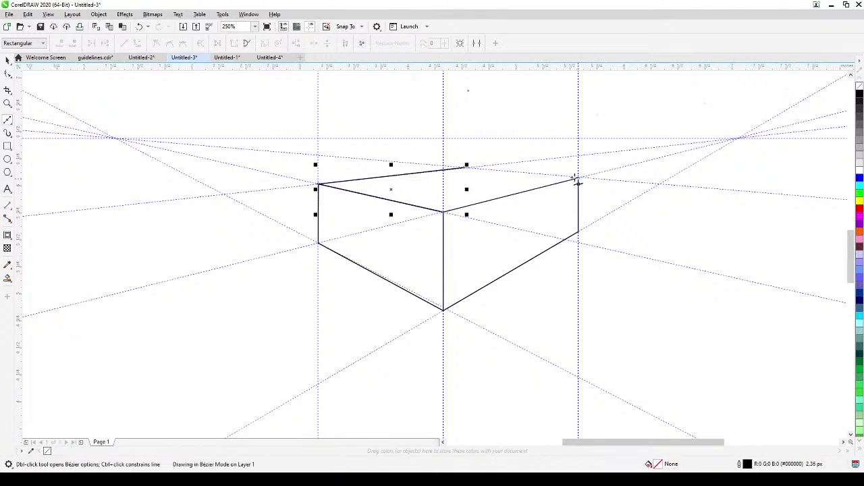
{"action": "left_click", "coordinate": [578, 178]}
{"action": "left_click", "coordinate": [463, 166]}
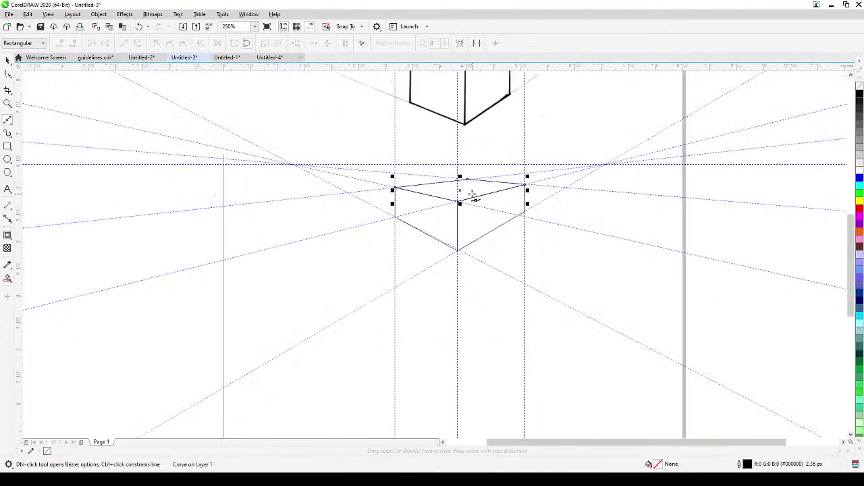
{"action": "scroll", "coordinate": [466, 172], "scroll_direction": "down", "scroll_amount": 2}
- Select the box's top face and fill it with light grey
{"action": "left_click", "coordinate": [7, 62]}
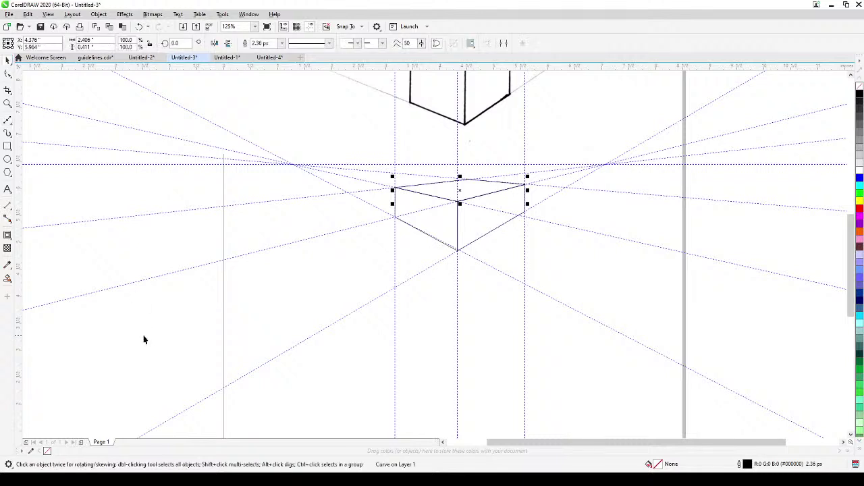
{"action": "left_click", "coordinate": [329, 239]}
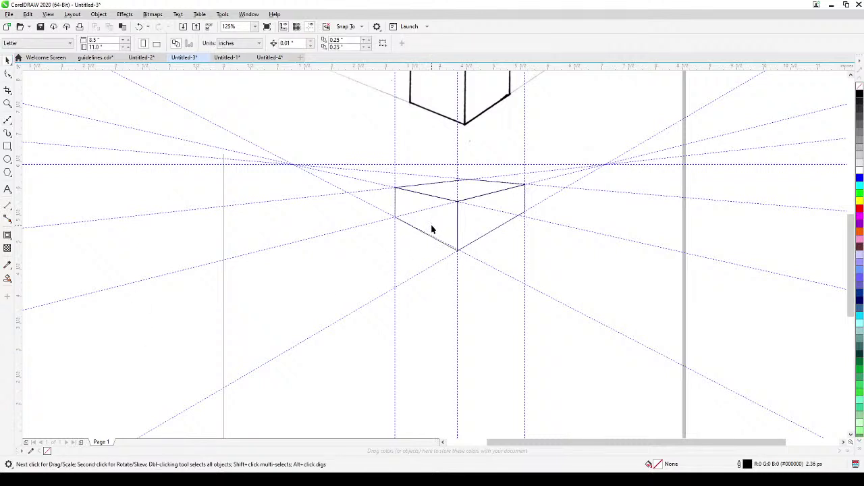
{"action": "left_click", "coordinate": [439, 200]}
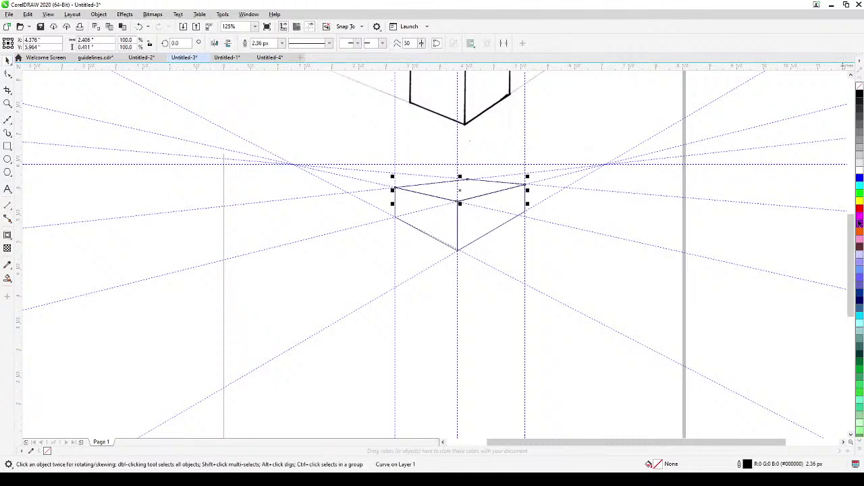
{"action": "left_click", "coordinate": [860, 158]}
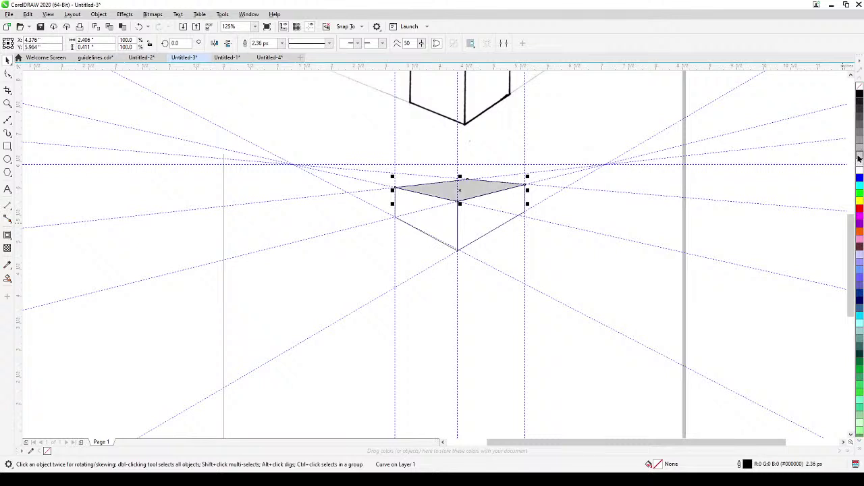
- Fill the box's right face with a darker medium grey
{"action": "left_click", "coordinate": [479, 237]}
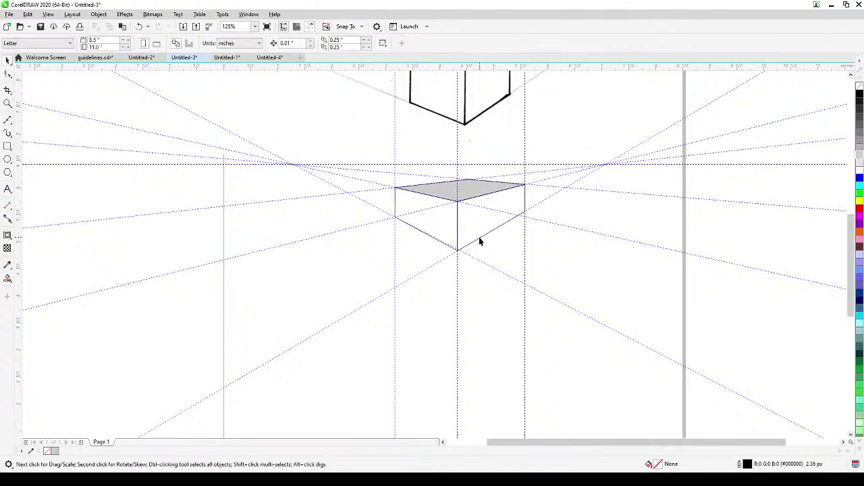
{"action": "left_click", "coordinate": [481, 238]}
{"action": "left_click", "coordinate": [860, 138]}
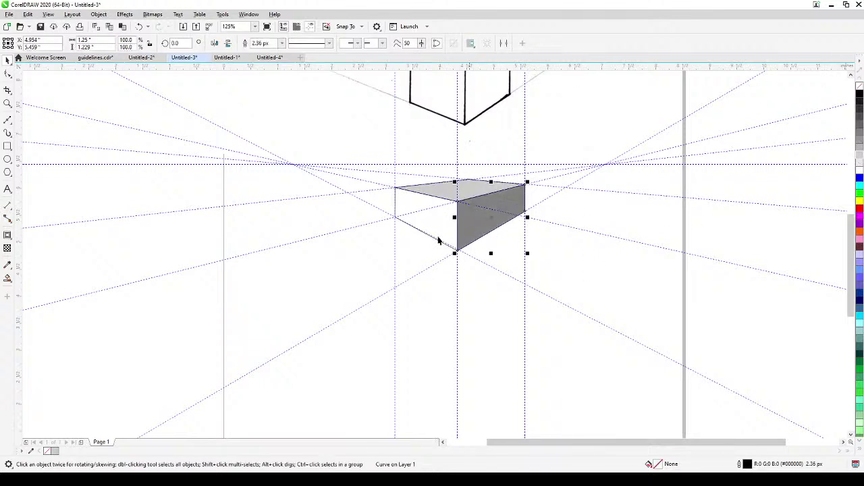
- Fill the box's left face with very light grey (#E6E6E6) and deselect it
{"action": "left_click", "coordinate": [432, 231]}
{"action": "left_click", "coordinate": [431, 235]}
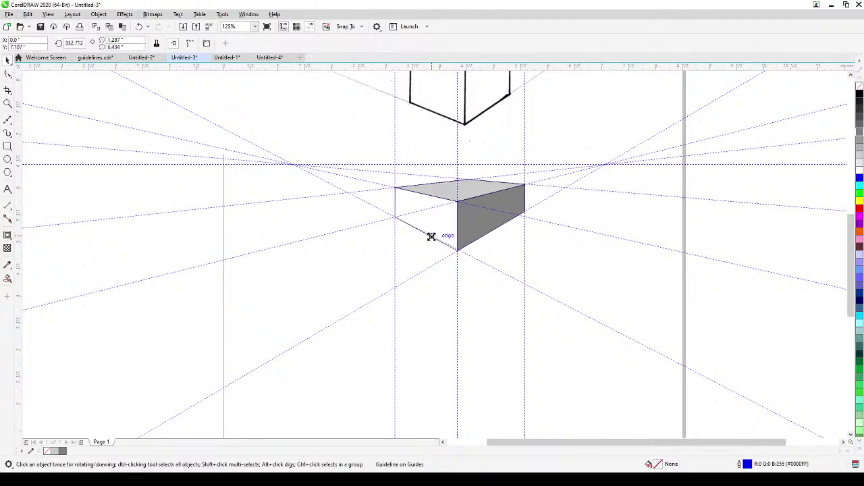
{"action": "left_click", "coordinate": [399, 205]}
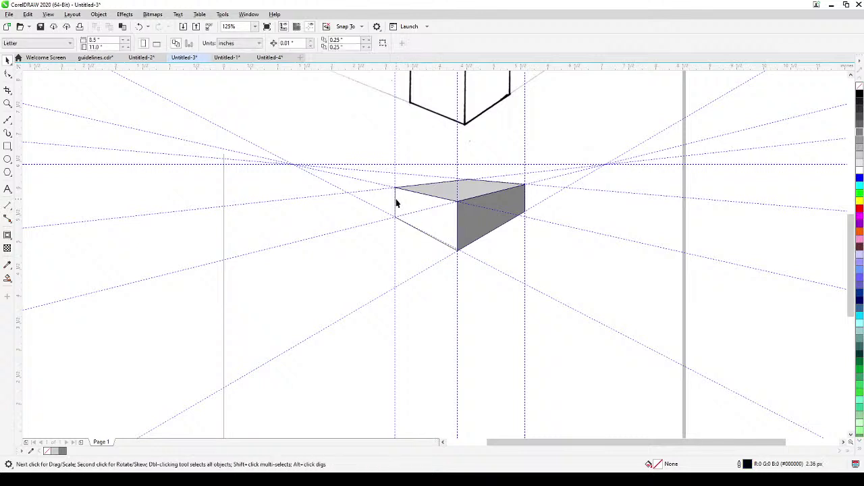
{"action": "left_click", "coordinate": [396, 205]}
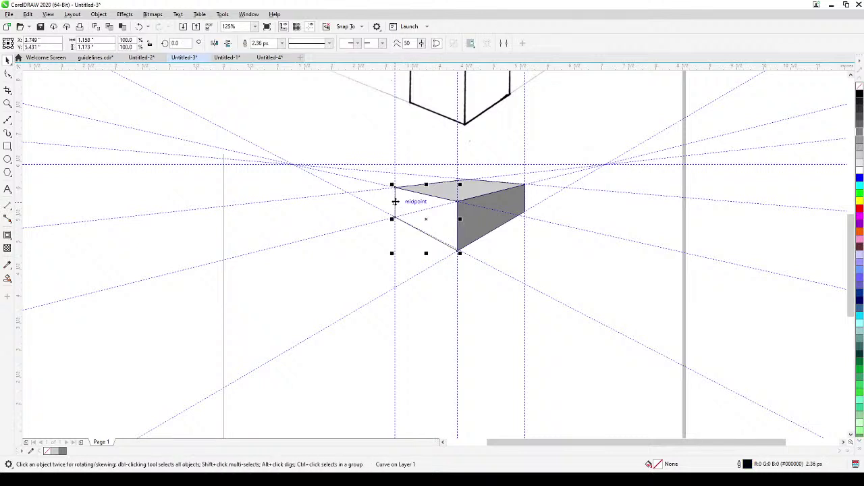
{"action": "left_click", "coordinate": [860, 164]}
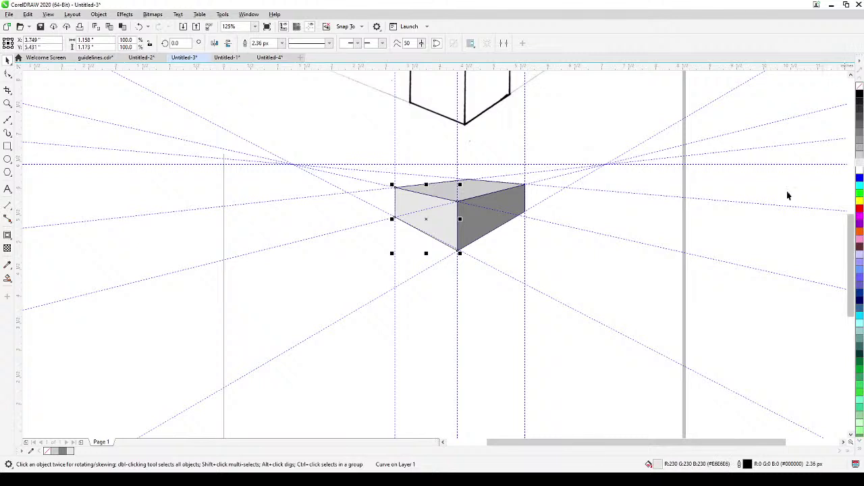
{"action": "left_click", "coordinate": [709, 333]}
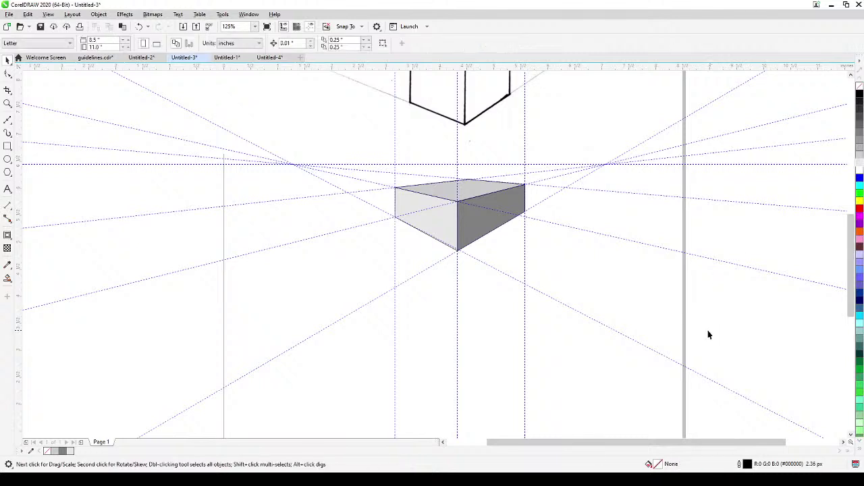
- Switch to the Untitled-1 document and delete the large circle with all the small circles around it
{"action": "left_click", "coordinate": [228, 58]}
{"action": "left_click_drag", "start_coordinate": [210, 312], "coordinate": [150, 331]}
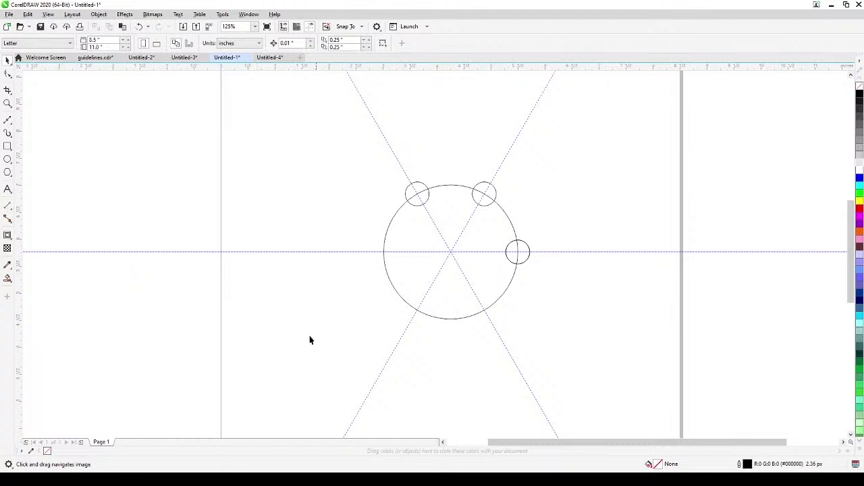
{"action": "mouse_move", "coordinate": [203, 158]}
{"action": "left_mouse_down"}
{"action": "mouse_move", "coordinate": [617, 344]}
{"action": "mouse_move", "coordinate": [613, 370]}
{"action": "left_mouse_up"}
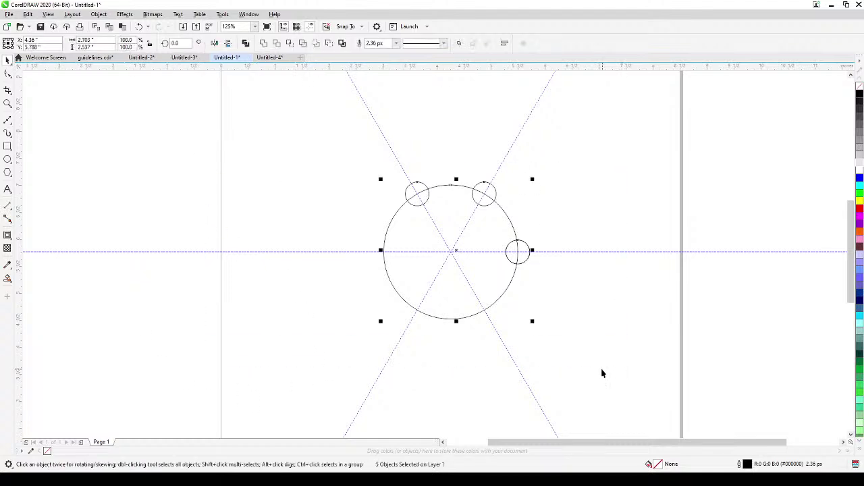
{"action": "key", "text": "Delete"}
- Delete the slanted and horizontal guidelines crossing at the page centre, including the leftover horizontal one
{"action": "left_click", "coordinate": [530, 253]}
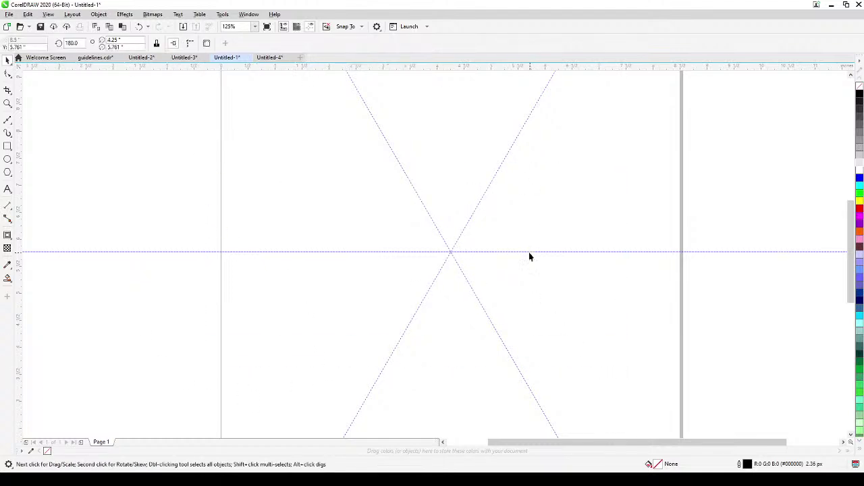
{"action": "left_click", "coordinate": [475, 208], "text": "shift"}
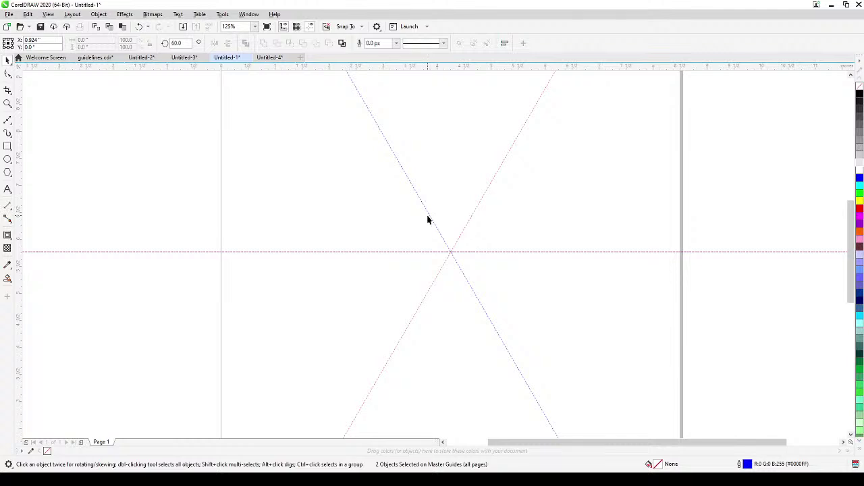
{"action": "left_click", "coordinate": [429, 214], "text": "shift"}
{"action": "key", "text": "Delete"}
{"action": "left_click", "coordinate": [505, 251]}
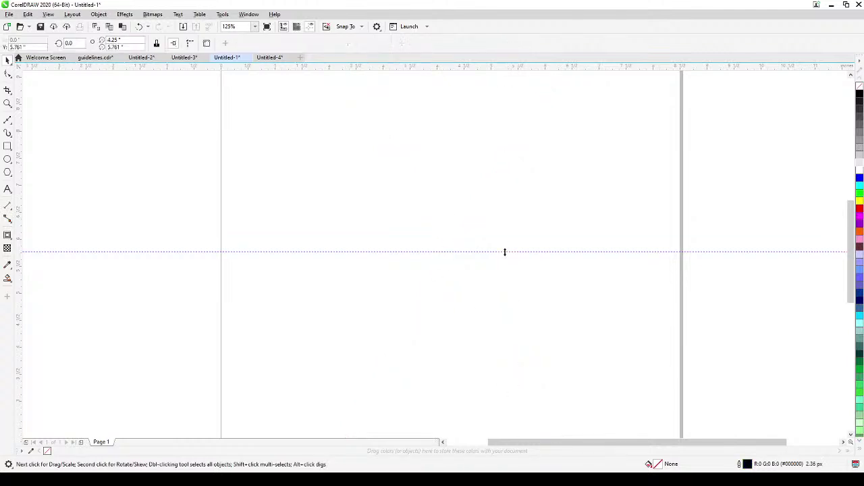
{"action": "key", "text": "Delete"}
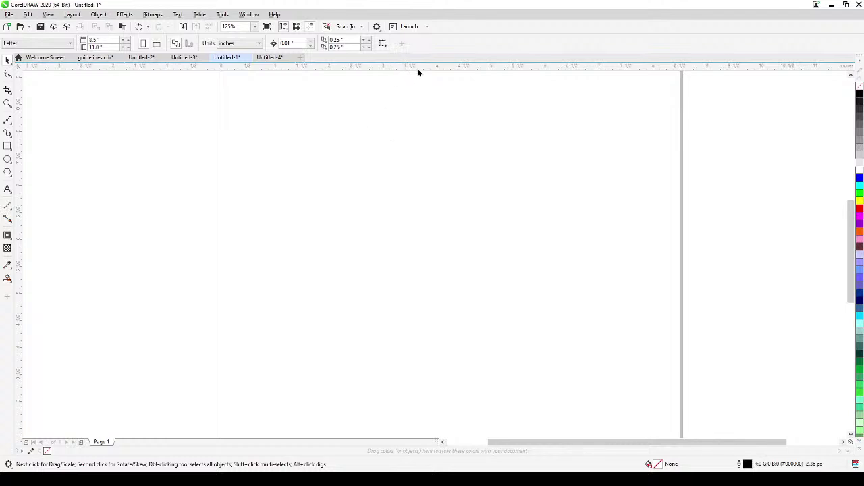
- Add a horizontal guideline at about Y 5.74 in and rotate 3 copies of it by 60 degrees about its centre
{"action": "left_click_drag", "start_coordinate": [418, 69], "coordinate": [424, 257]}
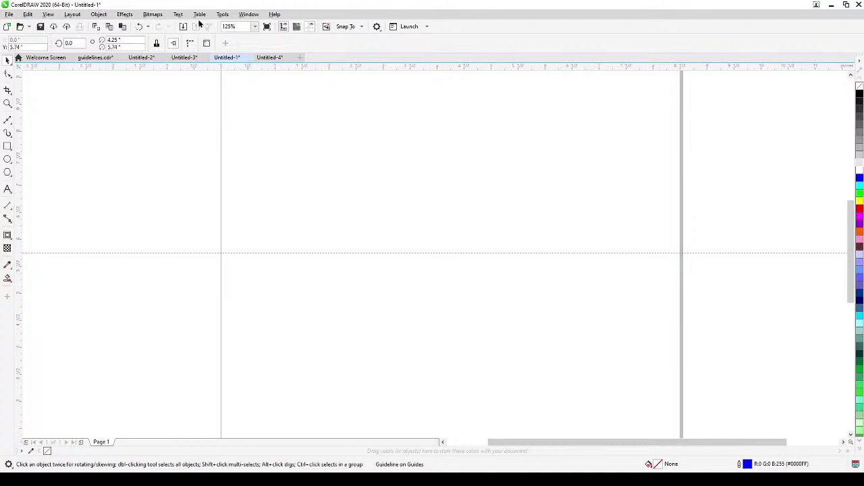
{"action": "left_click", "coordinate": [247, 15]}
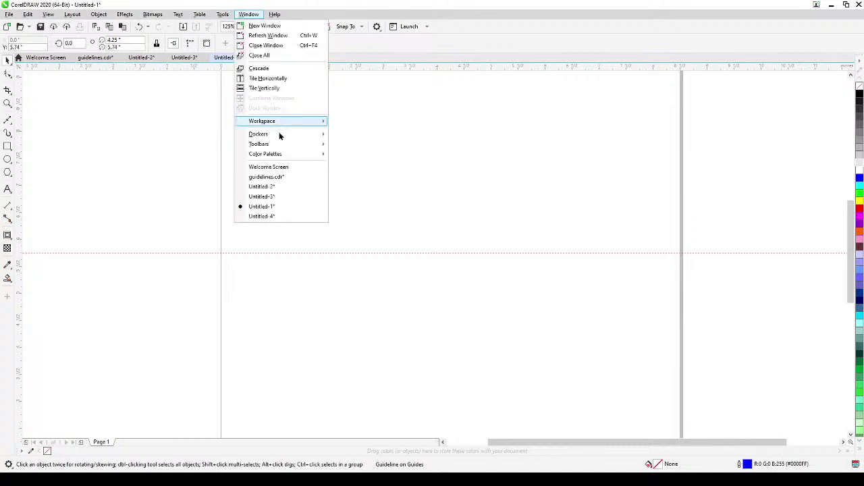
{"action": "mouse_move", "coordinate": [278, 135]}
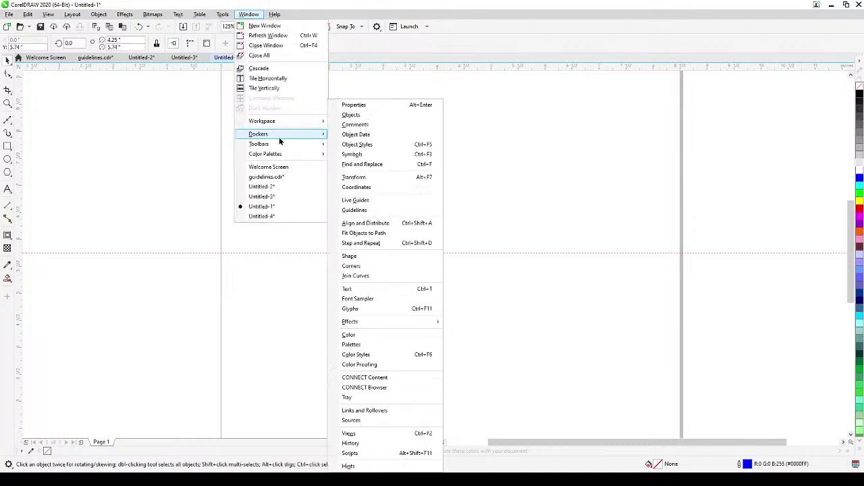
{"action": "left_click", "coordinate": [361, 179]}
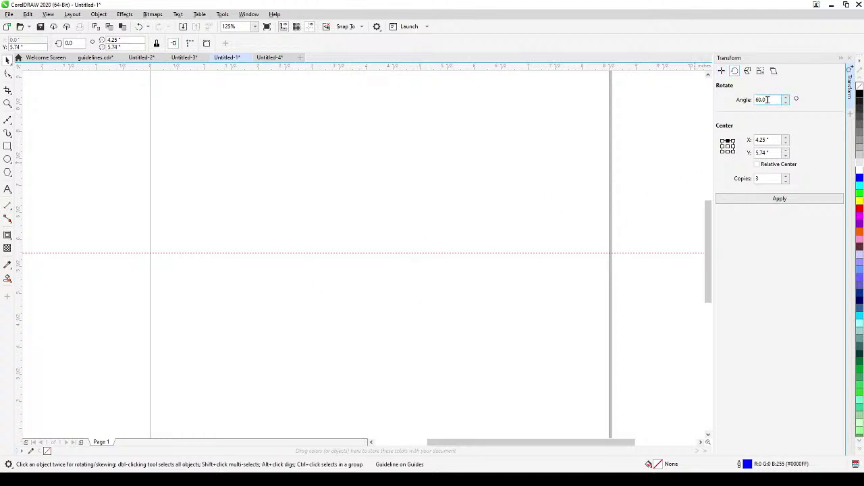
{"action": "left_click_drag", "start_coordinate": [767, 99], "coordinate": [750, 98]}
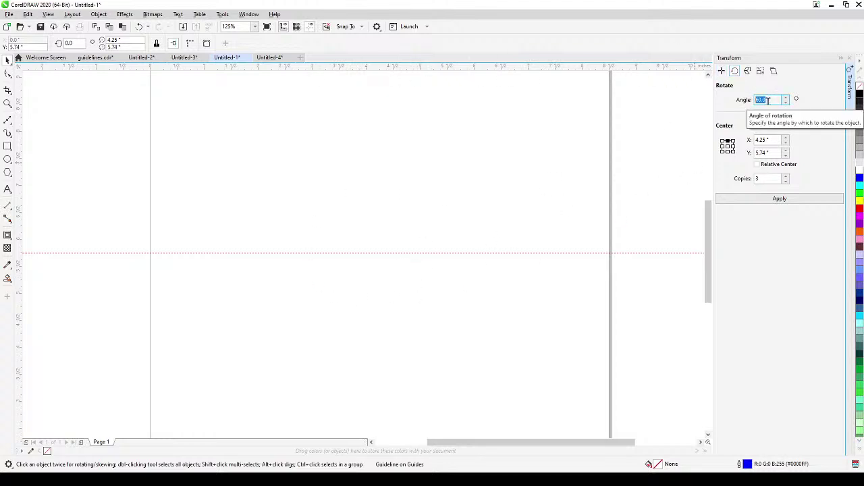
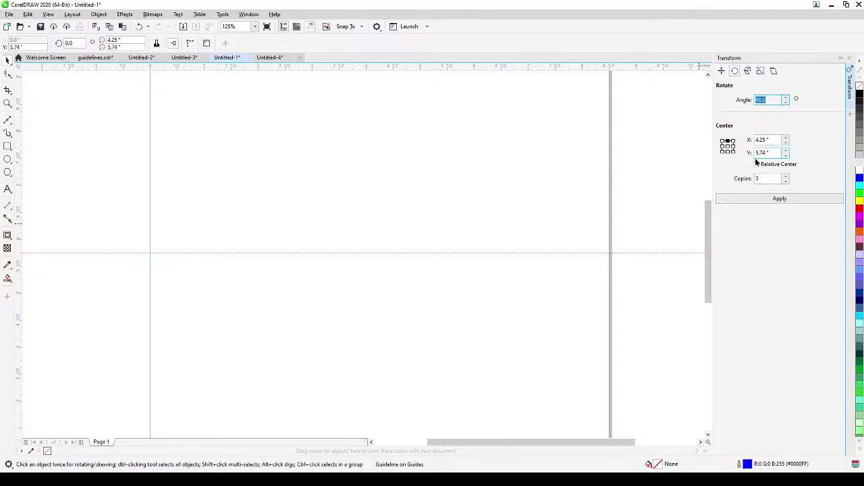
{"action": "left_click", "coordinate": [774, 199]}
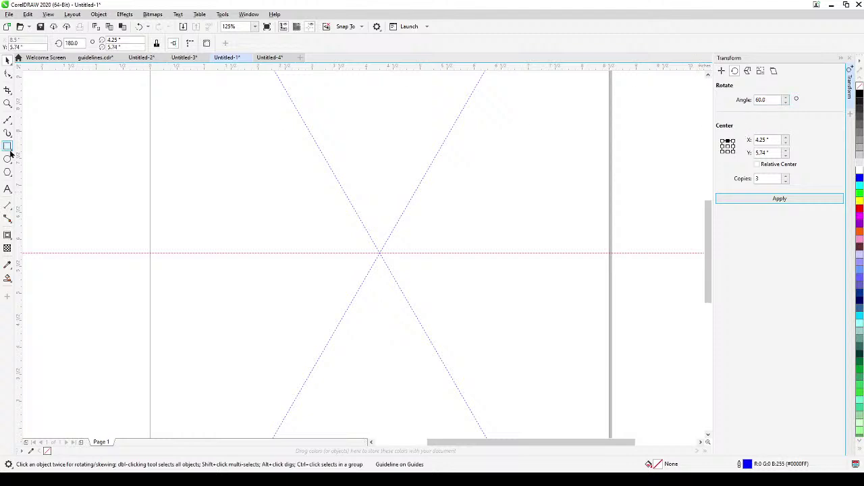
- Draw a circle about 2.12 in across beside the crossing of the guidelines
{"action": "left_click", "coordinate": [7, 158]}
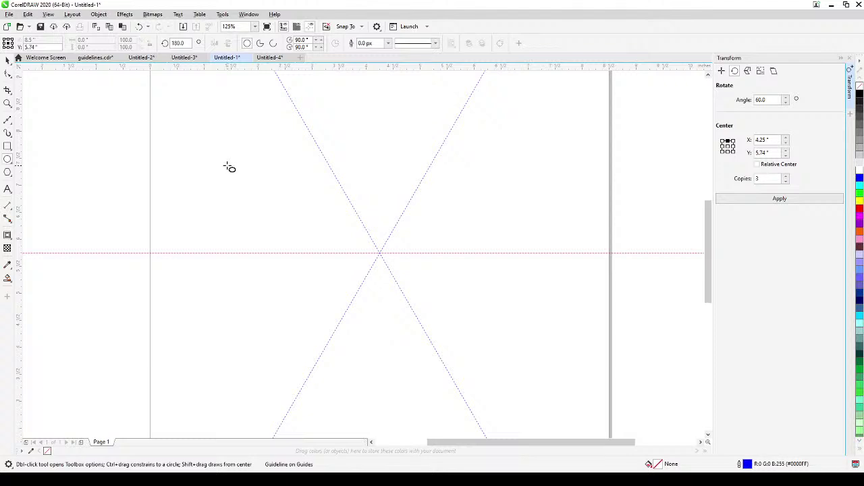
{"action": "left_click_drag", "start_coordinate": [228, 165], "coordinate": [340, 254]}
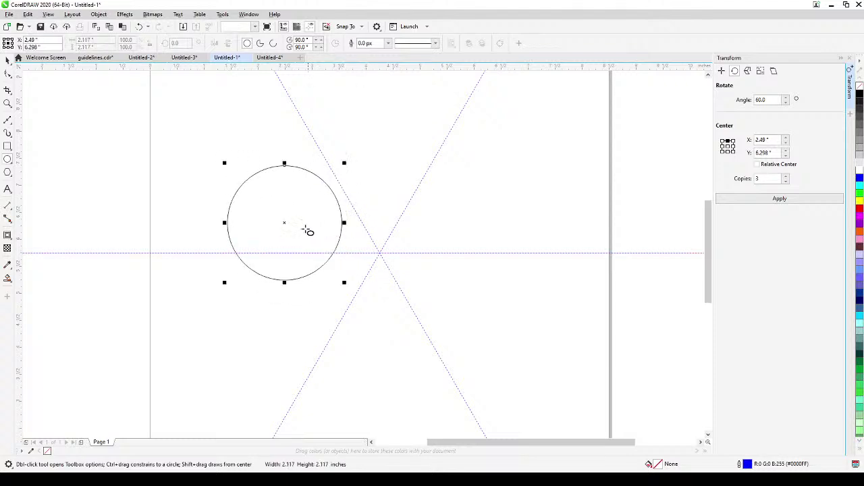
{"action": "left_click_drag", "start_coordinate": [283, 220], "coordinate": [289, 224]}
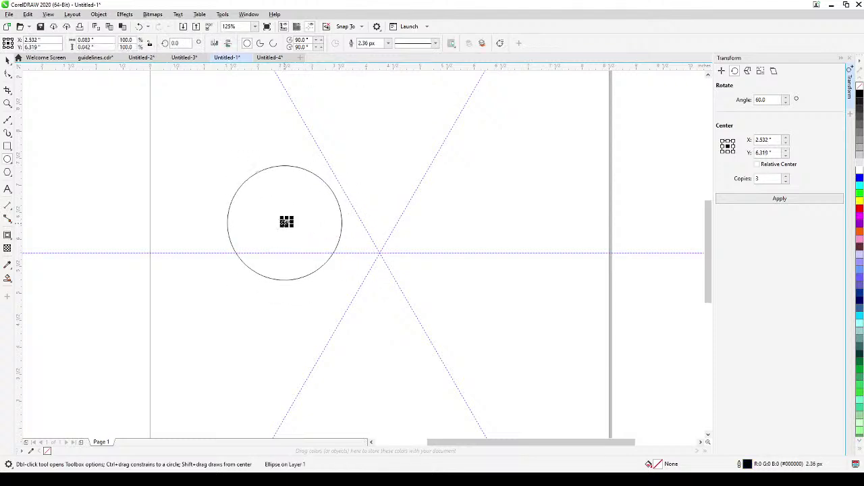
{"action": "left_click", "coordinate": [7, 60]}
{"action": "left_click", "coordinate": [26, 86]}
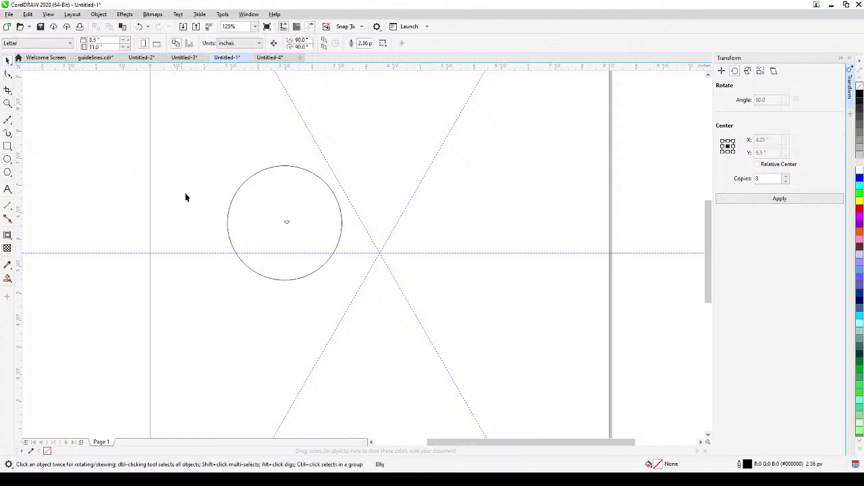
{"action": "left_click", "coordinate": [287, 223]}
{"action": "left_click", "coordinate": [284, 191]}
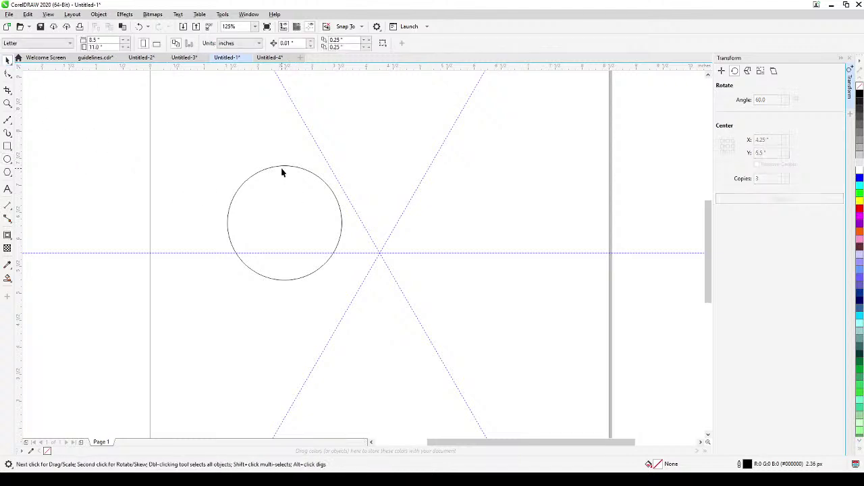
- Move the large circle by its centre onto the point where the three guidelines cross
{"action": "left_click", "coordinate": [284, 166]}
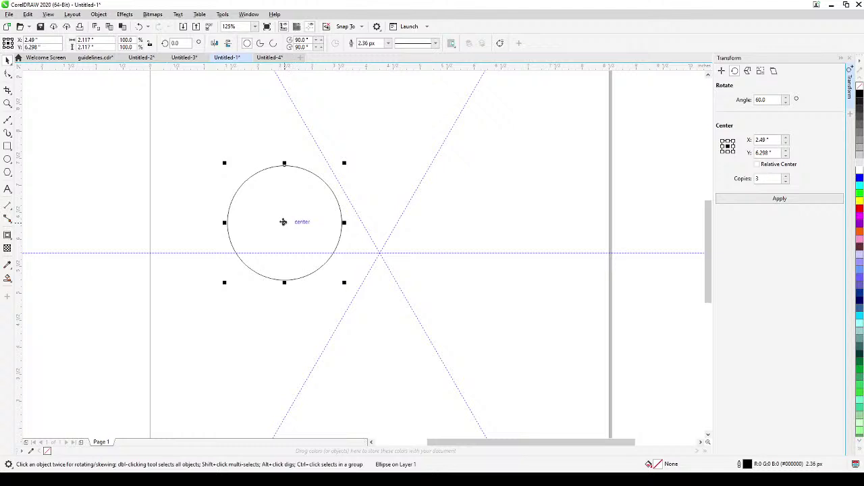
{"action": "left_click_drag", "start_coordinate": [284, 222], "coordinate": [381, 258]}
{"action": "left_click", "coordinate": [640, 212]}
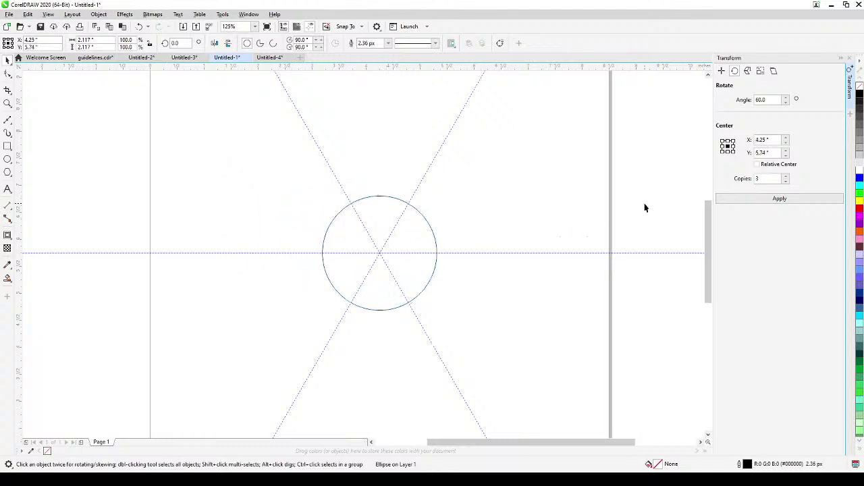
- Draw a circle about 0.42 in across and centre it where the large circle meets the upper-left arm of the guidelines
{"action": "left_click", "coordinate": [7, 159]}
{"action": "left_click_drag", "start_coordinate": [265, 181], "coordinate": [289, 201]}
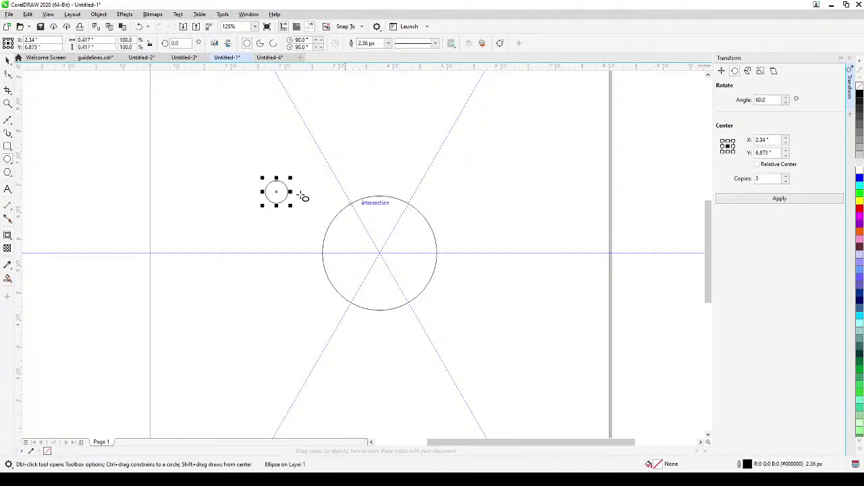
{"action": "left_click", "coordinate": [7, 60]}
{"action": "left_click_drag", "start_coordinate": [277, 192], "coordinate": [352, 203]}
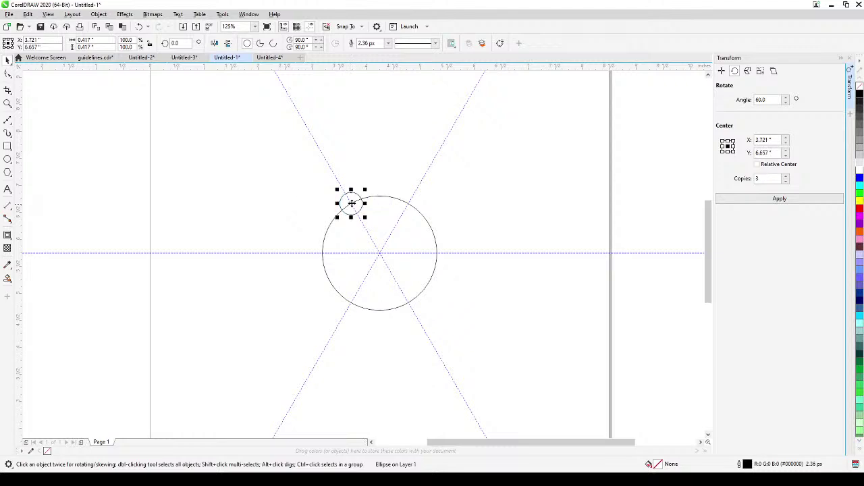
- Duplicate the small circle onto the large circle's upper-right and right guideline intersections, leaving nothing selected
{"action": "key", "text": "KP_Add"}
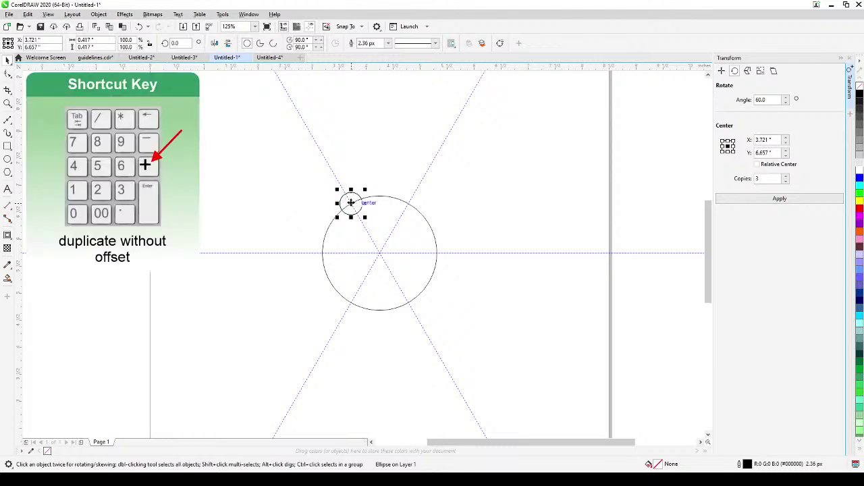
{"action": "left_click_drag", "start_coordinate": [351, 203], "coordinate": [408, 202]}
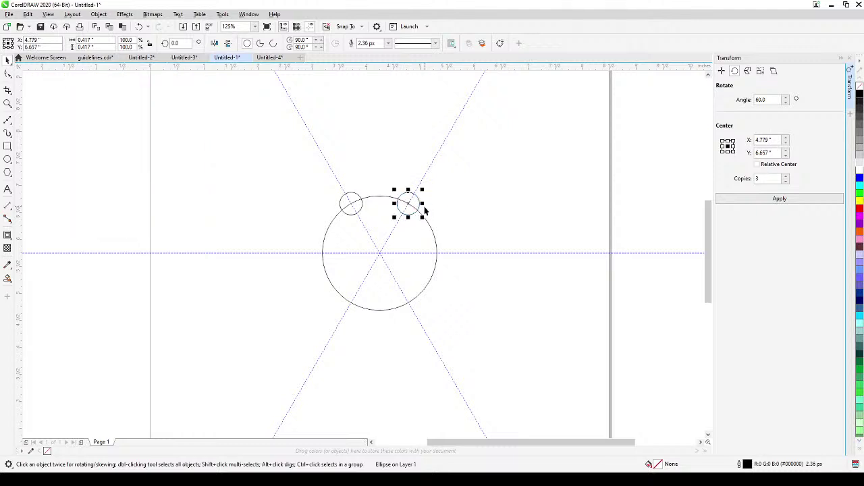
{"action": "key", "text": "KP_Add"}
{"action": "left_click_drag", "start_coordinate": [408, 203], "coordinate": [437, 253]}
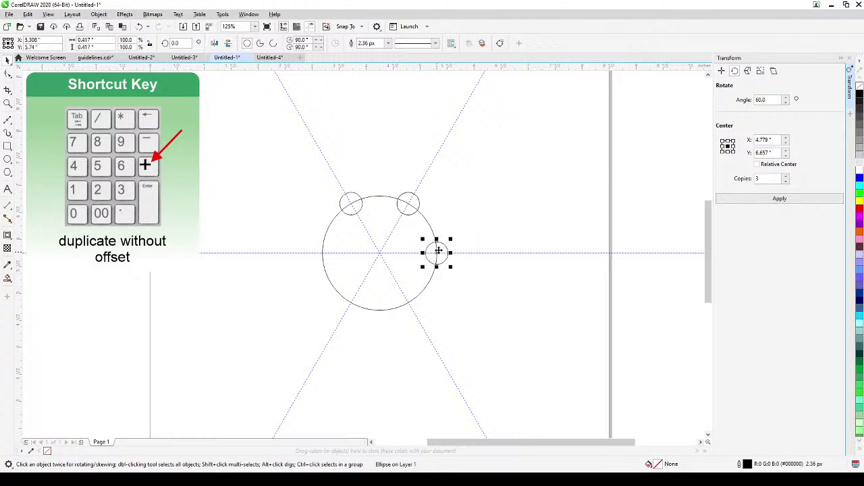
{"action": "left_click", "coordinate": [652, 193]}
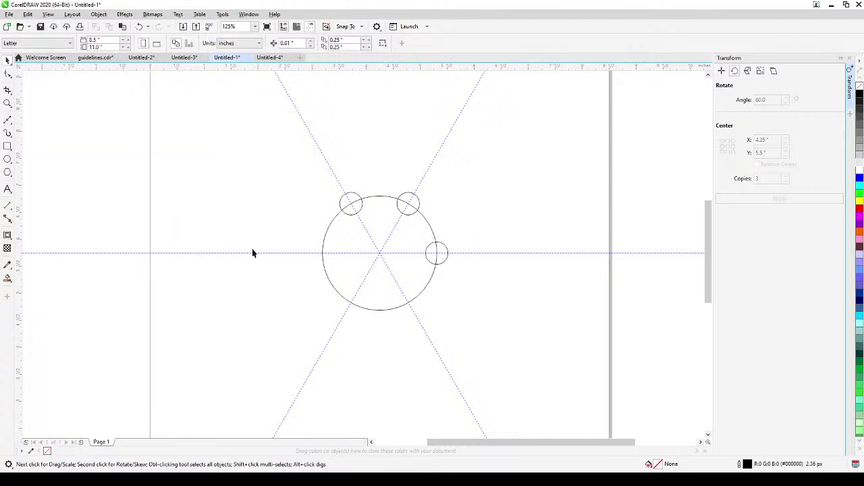
- Switch to the Untitled-4 document and select the GREENBAGZ logo bitmap
{"action": "left_click", "coordinate": [268, 59]}
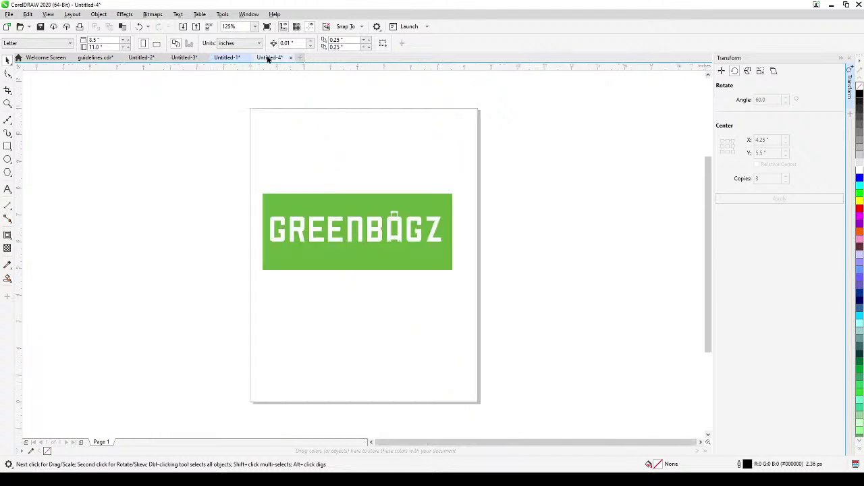
{"action": "left_click", "coordinate": [276, 237]}
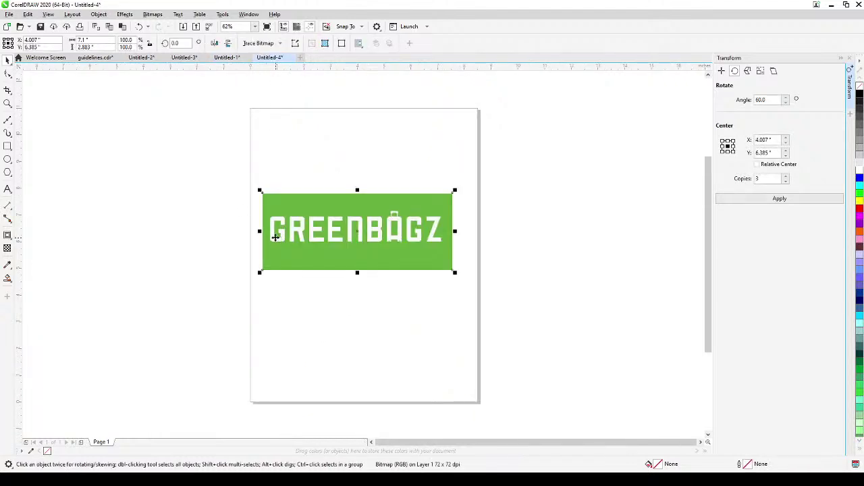
{"action": "scroll", "coordinate": [276, 238], "scroll_direction": "up", "scroll_amount": 3}
{"action": "scroll", "coordinate": [275, 238], "scroll_direction": "up", "scroll_amount": 4}
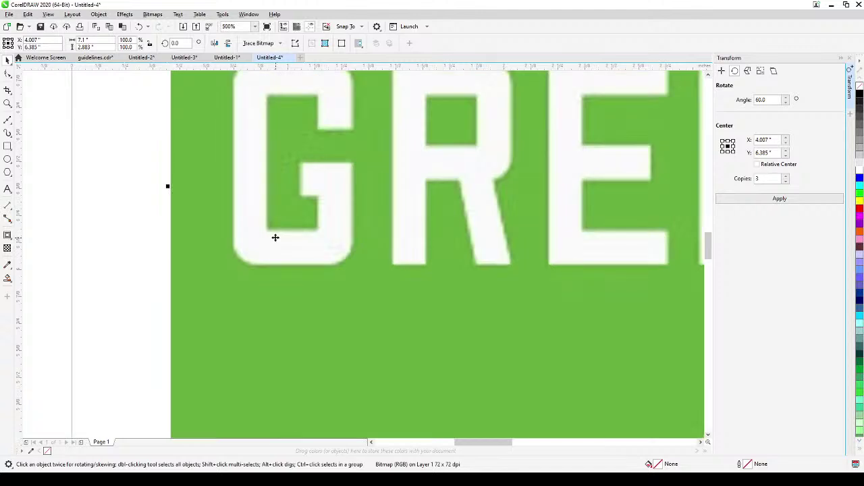
{"action": "scroll", "coordinate": [276, 238], "scroll_direction": "down", "scroll_amount": 3}
{"action": "scroll", "coordinate": [276, 237], "scroll_direction": "up", "scroll_amount": 3}
{"action": "scroll", "coordinate": [276, 237], "scroll_direction": "down", "scroll_amount": 2}
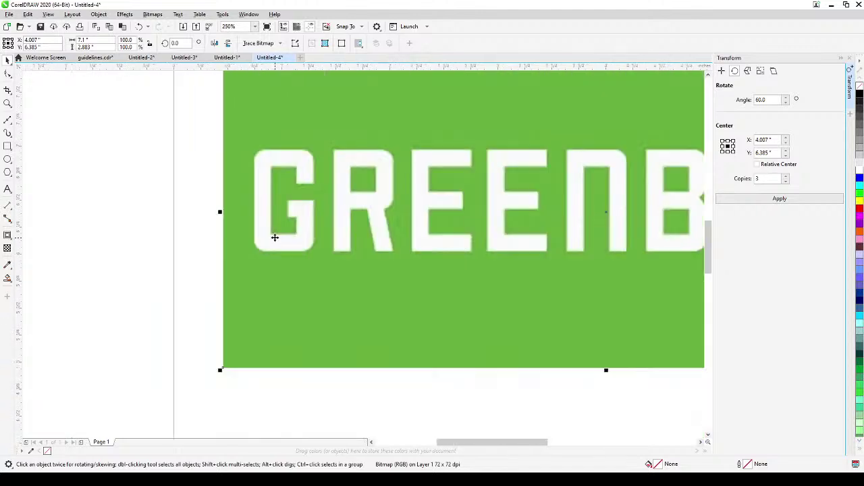
{"action": "left_click_drag", "start_coordinate": [274, 235], "coordinate": [256, 247]}
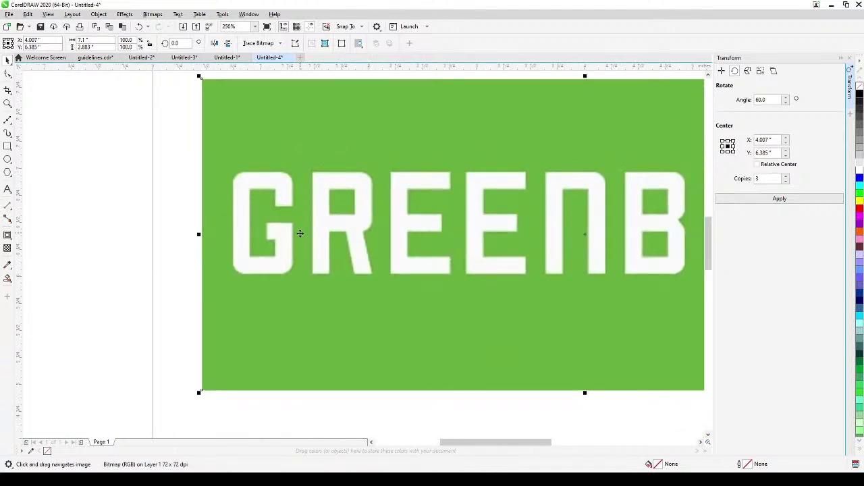
{"action": "left_click", "coordinate": [112, 197]}
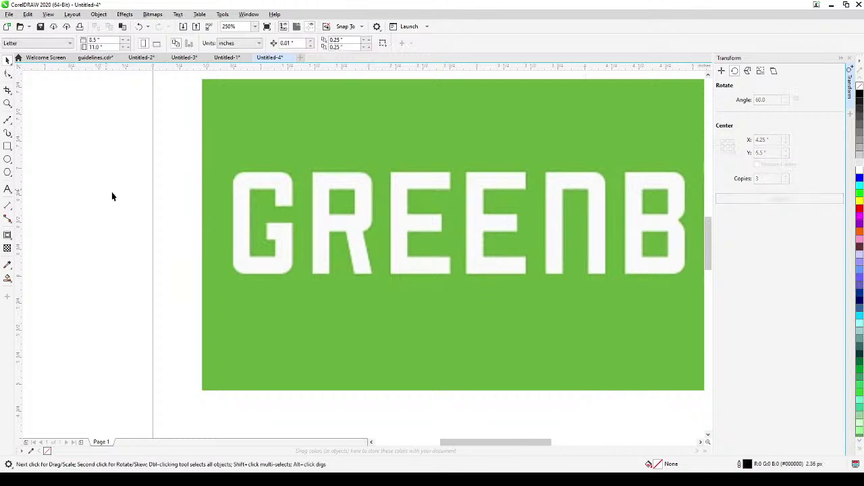
{"action": "left_click", "coordinate": [311, 122]}
- Compare how the logo bitmap looks in Wireframe and Enhanced view modes, ending in Enhanced
{"action": "left_click", "coordinate": [48, 14]}
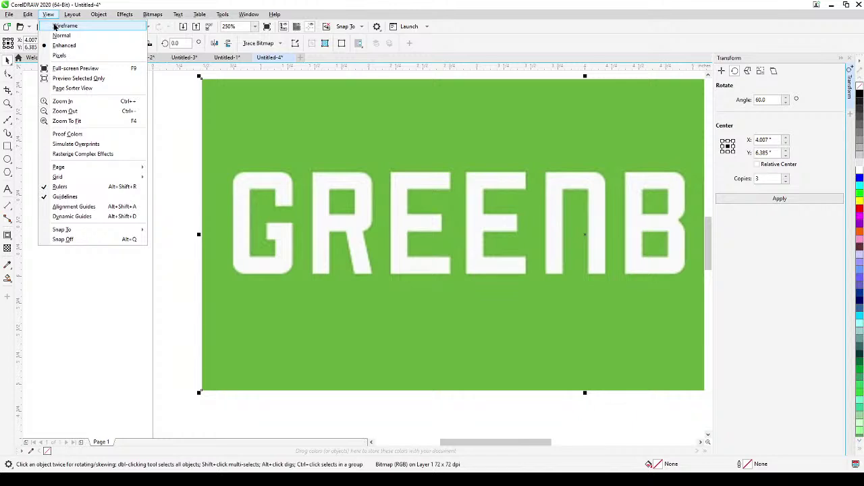
{"action": "left_click", "coordinate": [54, 26]}
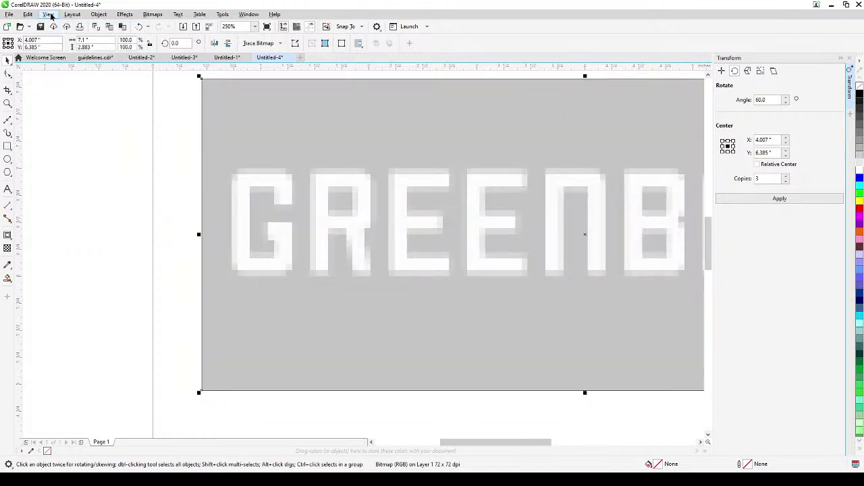
{"action": "left_click", "coordinate": [48, 14]}
{"action": "left_click", "coordinate": [61, 44]}
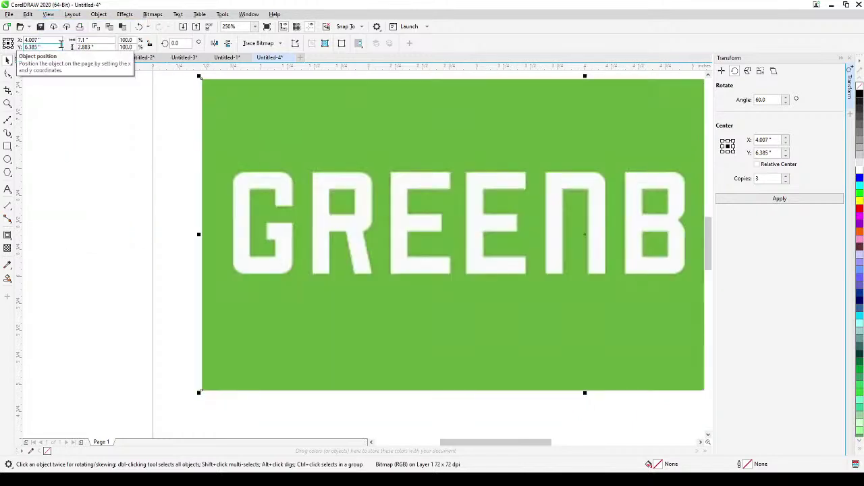
{"action": "left_click", "coordinate": [48, 14]}
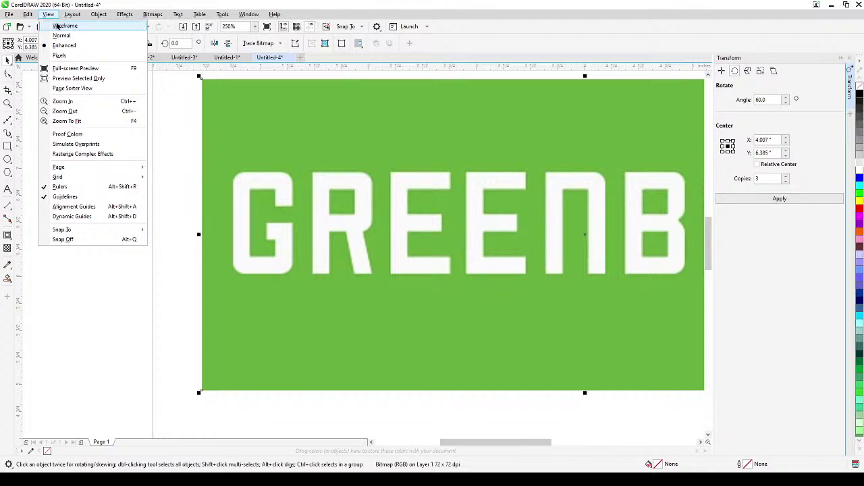
{"action": "left_click", "coordinate": [56, 25]}
{"action": "left_click", "coordinate": [50, 15]}
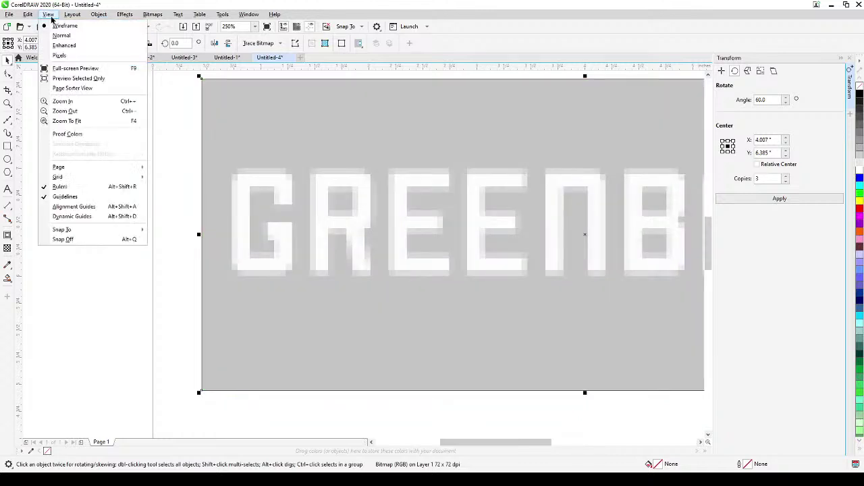
{"action": "left_click", "coordinate": [60, 46]}
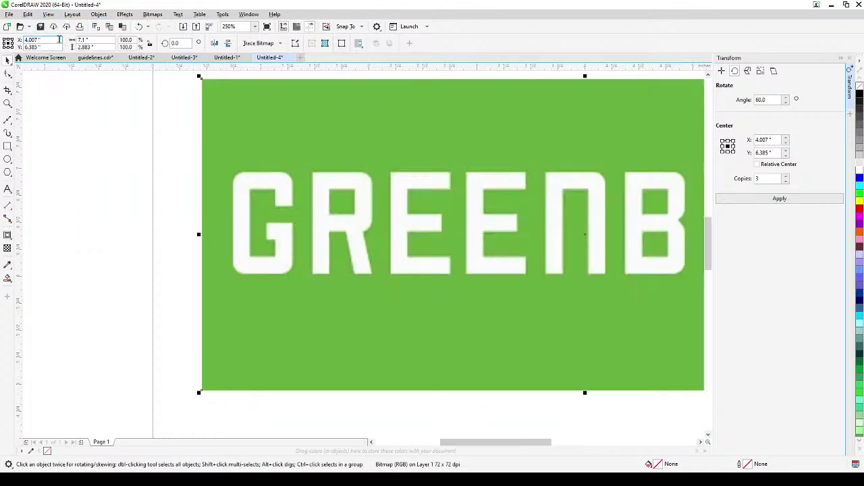
- Apply a uniform transparency of 50 to the logo bitmap
{"action": "left_click", "coordinate": [7, 247]}
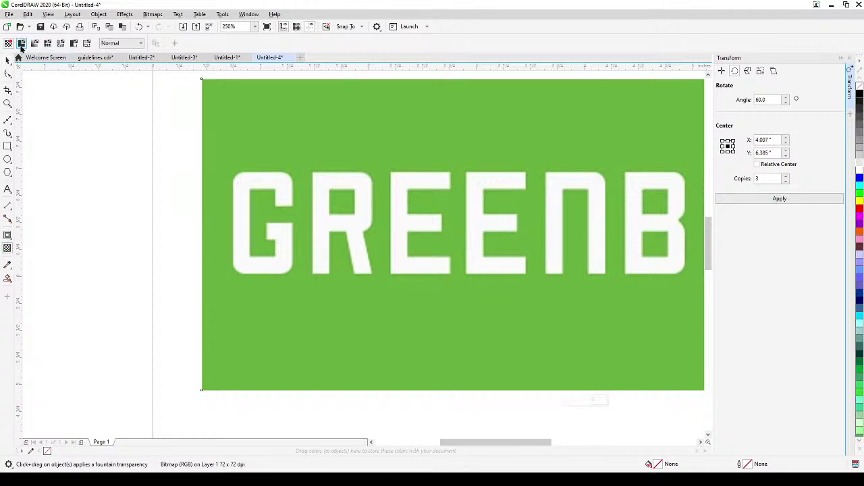
{"action": "left_click", "coordinate": [21, 43]}
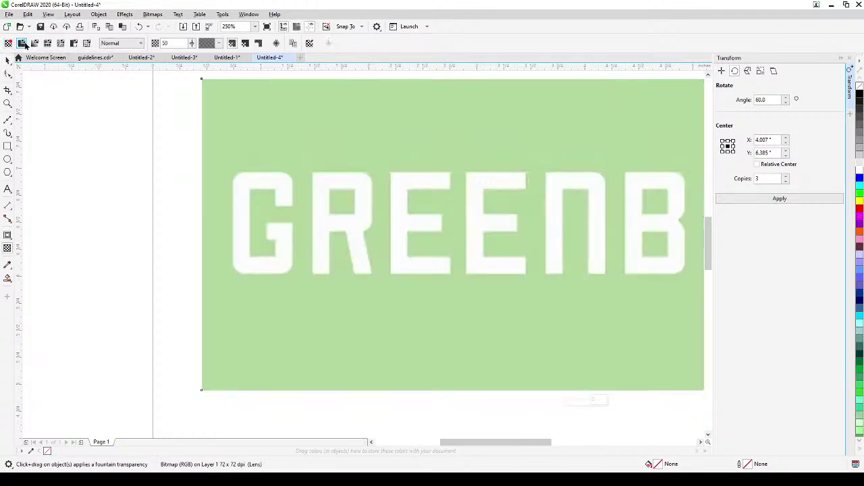
- Lock the semi-transparent GREENBAGZ logo bitmap in place and leave nothing selected
{"action": "left_click", "coordinate": [8, 59]}
{"action": "right_click", "coordinate": [302, 161]}
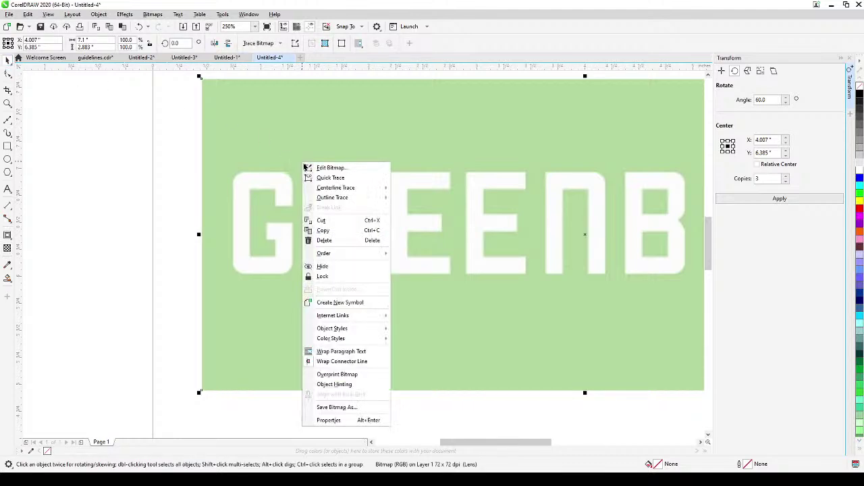
{"action": "left_click", "coordinate": [330, 277]}
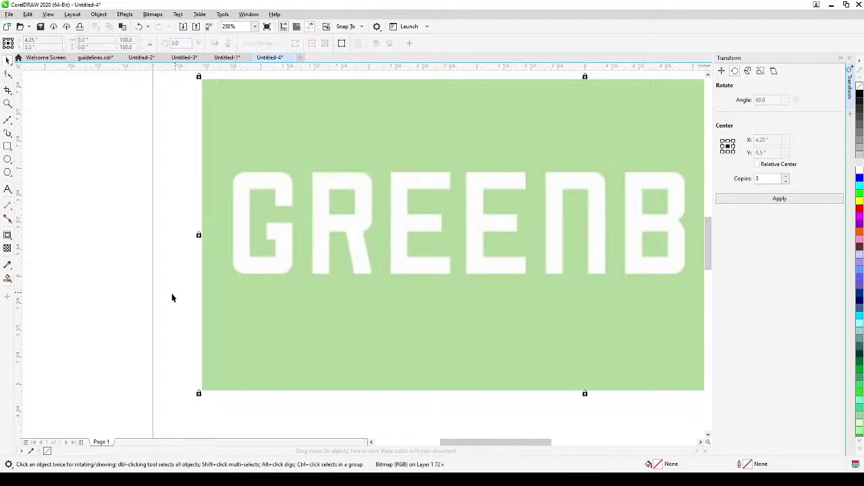
{"action": "left_click", "coordinate": [172, 293]}
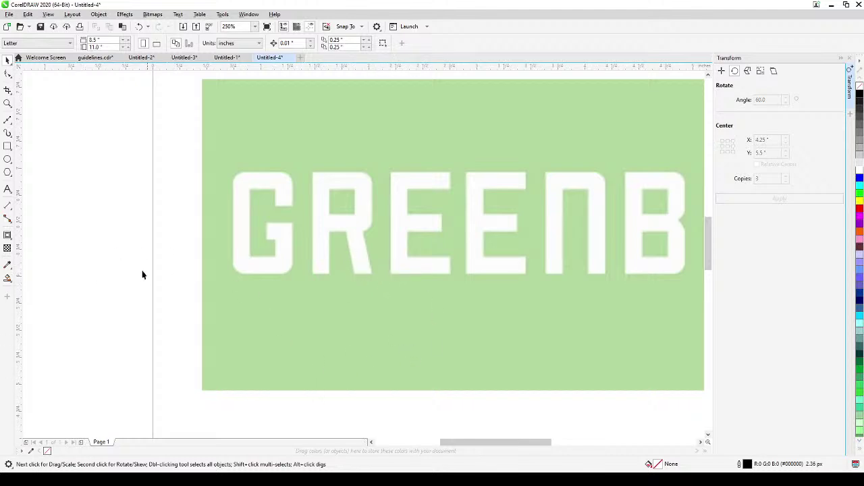
- Place vertical guidelines along the vertical edges of the letter G, from its left outer edge at about 0.743 in to its right outer edge
{"action": "left_click_drag", "start_coordinate": [20, 233], "coordinate": [233, 236]}
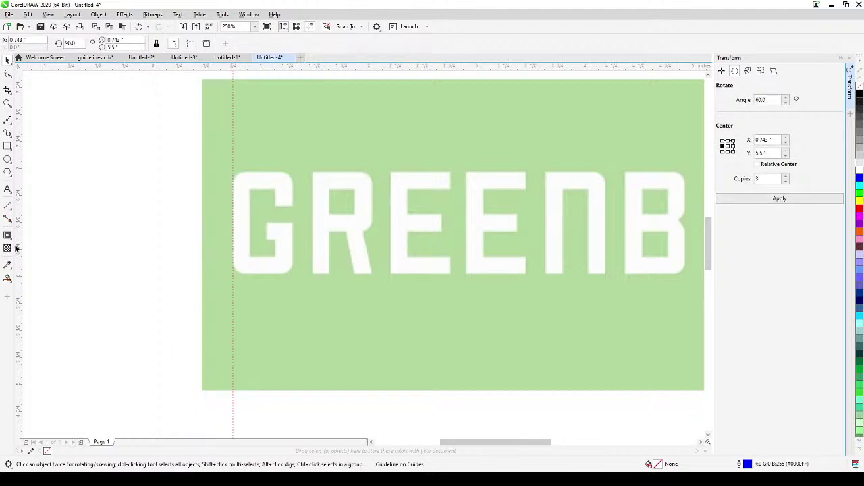
{"action": "left_click_drag", "start_coordinate": [18, 247], "coordinate": [267, 240]}
{"action": "left_click_drag", "start_coordinate": [20, 226], "coordinate": [275, 242]}
{"action": "left_click_drag", "start_coordinate": [16, 216], "coordinate": [292, 238]}
- Place horizontal guidelines at the G's top edge, top bar underside, crossbar top and bottom edge, at about 6.965, 6.802, 6.485 and 6.015 in
{"action": "left_click_drag", "start_coordinate": [330, 66], "coordinate": [325, 173]}
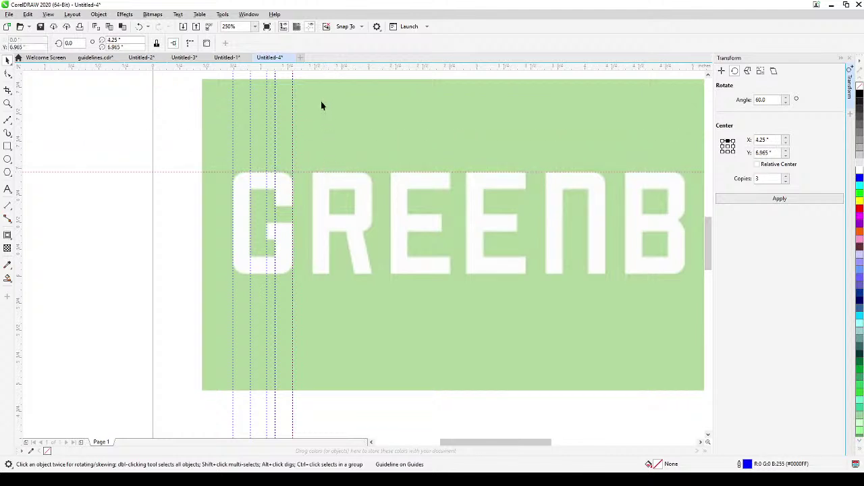
{"action": "left_click_drag", "start_coordinate": [318, 68], "coordinate": [310, 194]}
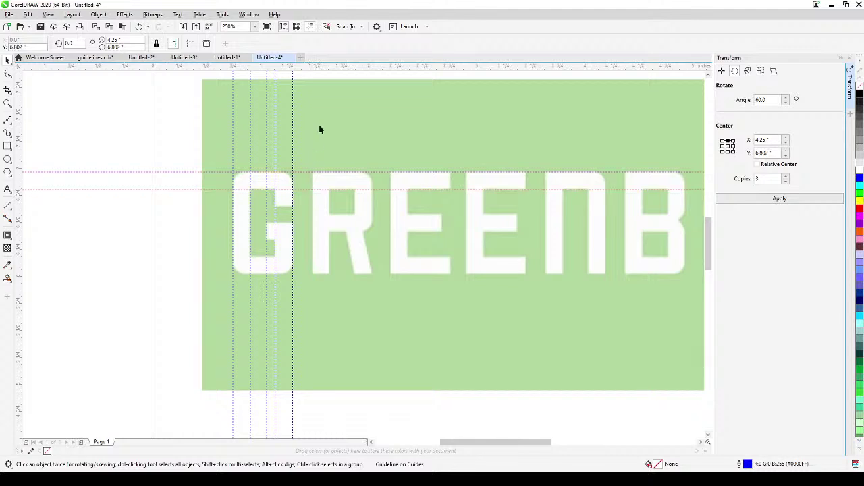
{"action": "left_click_drag", "start_coordinate": [325, 68], "coordinate": [331, 227]}
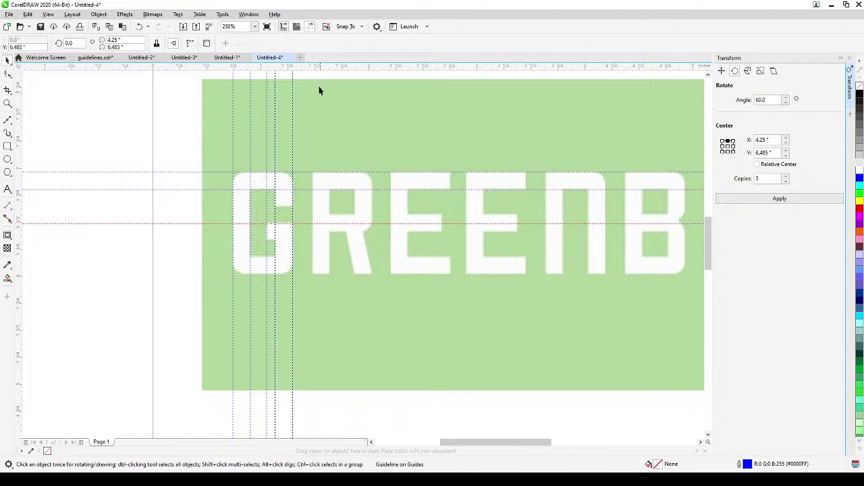
{"action": "left_click_drag", "start_coordinate": [322, 70], "coordinate": [267, 278]}
{"action": "scroll", "coordinate": [199, 260], "scroll_direction": "up", "scroll_amount": 2}
{"action": "left_click_drag", "start_coordinate": [198, 260], "coordinate": [197, 287]}
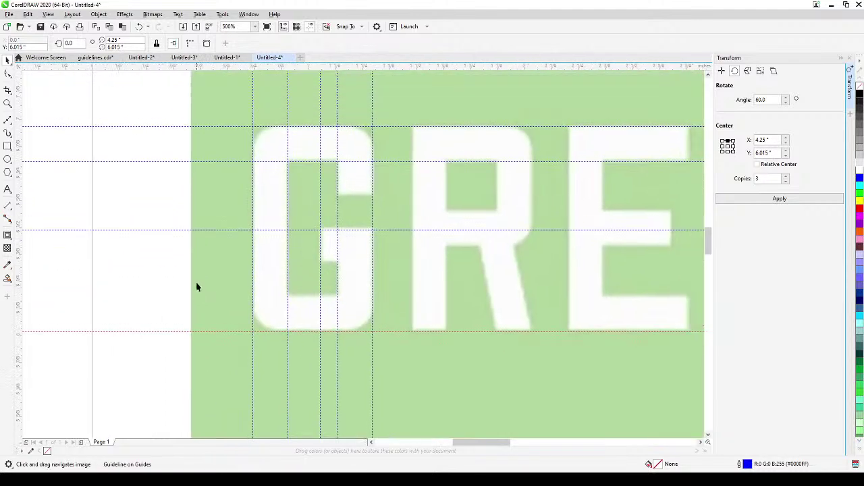
- Fine-tune the G's crossbar guideline to about 6.49 in and its right-edge guideline to about 1.303 in, then deselect
{"action": "left_click", "coordinate": [391, 230]}
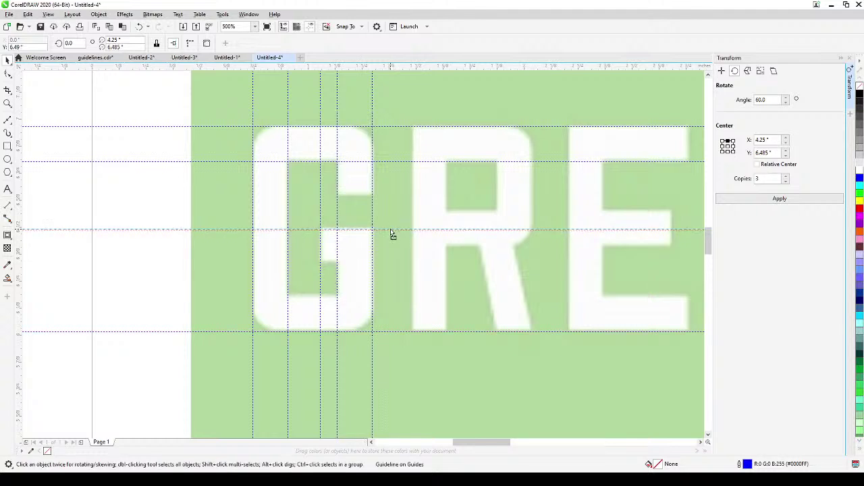
{"action": "left_click", "coordinate": [391, 230]}
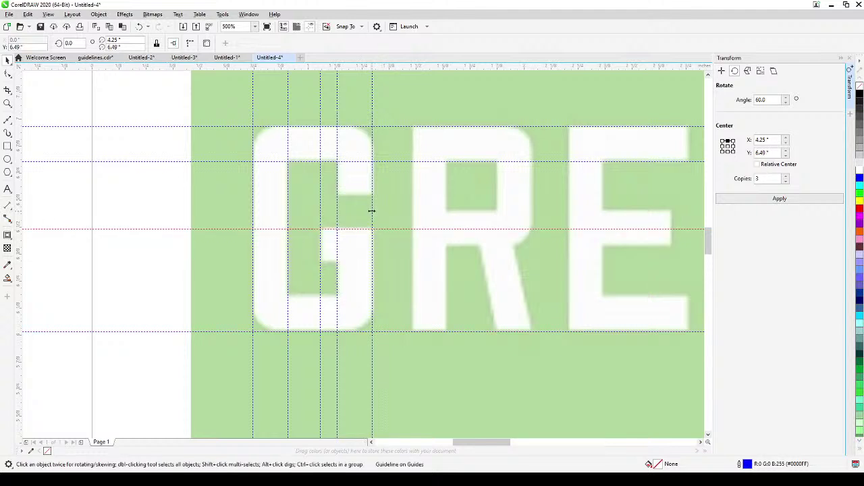
{"action": "left_click", "coordinate": [372, 211]}
{"action": "left_click_drag", "start_coordinate": [372, 213], "coordinate": [373, 214]}
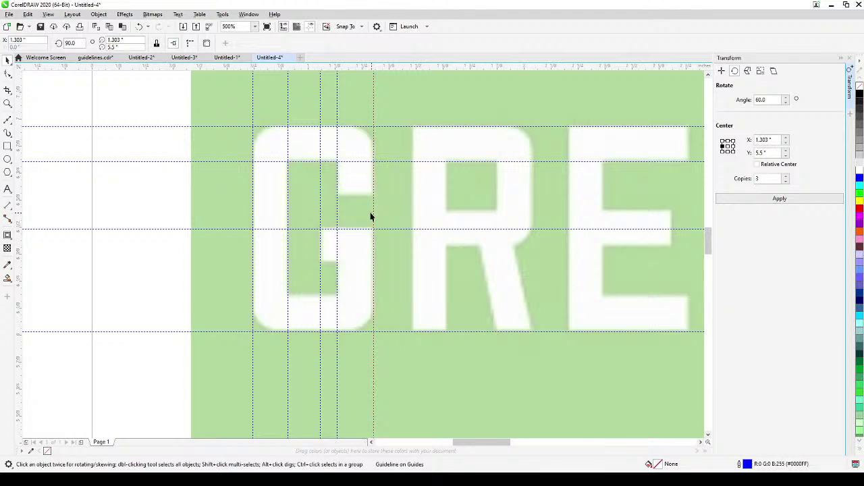
{"action": "left_click", "coordinate": [108, 214]}
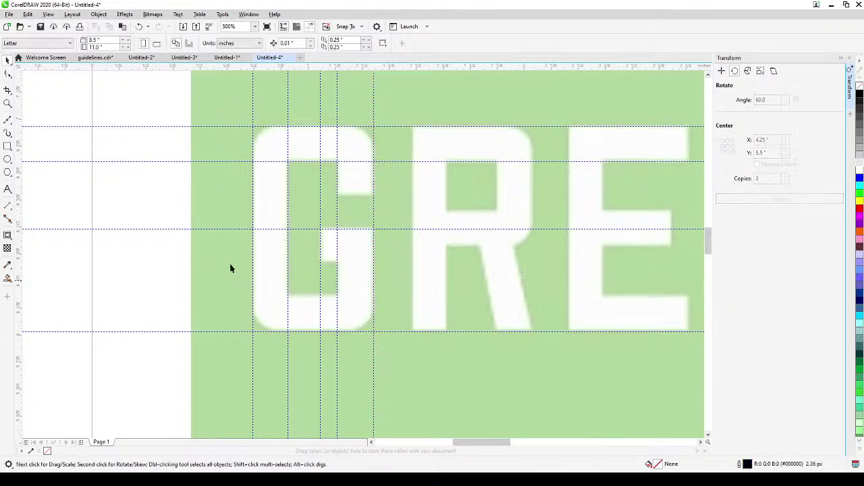
{"action": "left_click", "coordinate": [8, 120]}
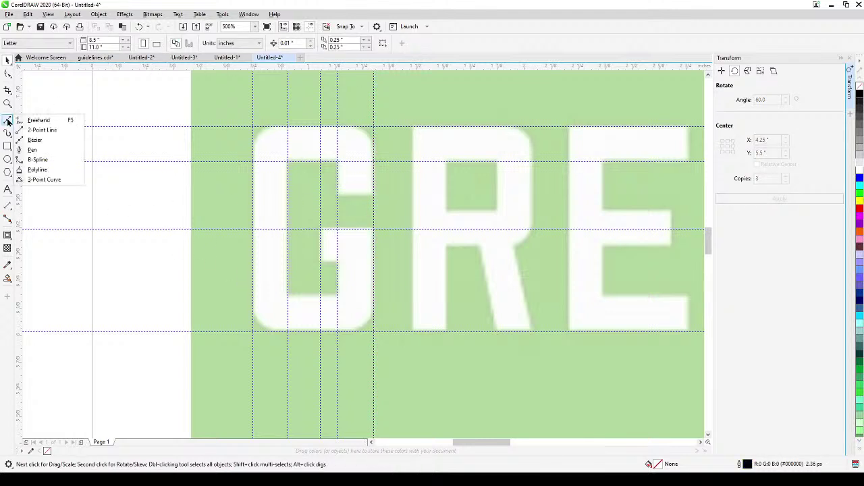
{"action": "left_click", "coordinate": [39, 140]}
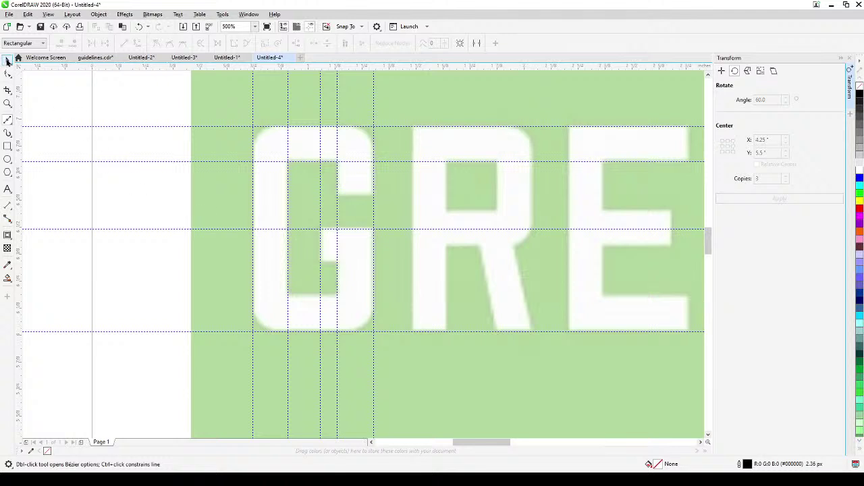
{"action": "left_click", "coordinate": [9, 61]}
- Add horizontal guidelines at the underside of the G's inner spur and at the upper arm's lower edge, about 6.648 in
{"action": "left_click_drag", "start_coordinate": [269, 67], "coordinate": [333, 266]}
{"action": "left_click_drag", "start_coordinate": [354, 71], "coordinate": [360, 195]}
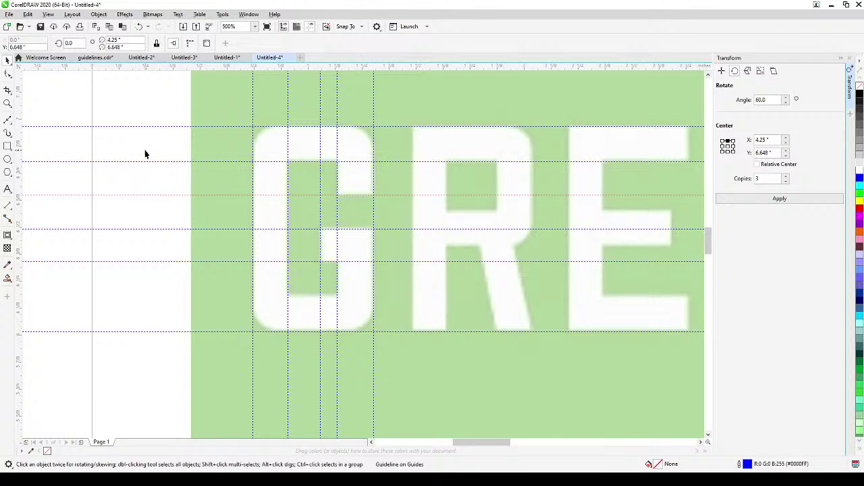
{"action": "left_click", "coordinate": [145, 155]}
- Activate the Bézier tool and turn on snapping to guidelines
{"action": "left_click", "coordinate": [8, 120]}
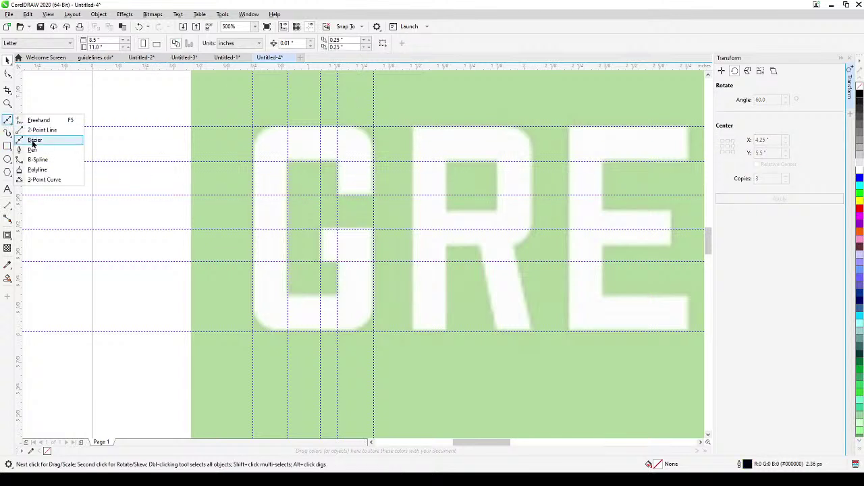
{"action": "left_click", "coordinate": [33, 140]}
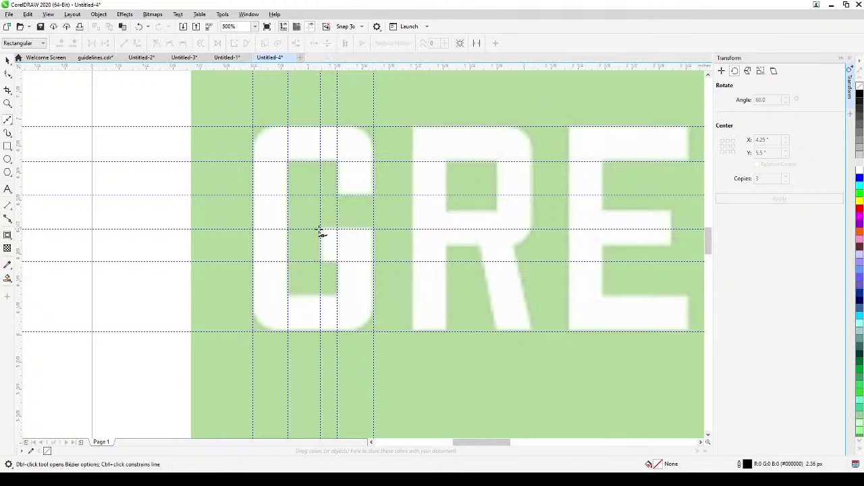
{"action": "left_click", "coordinate": [49, 15]}
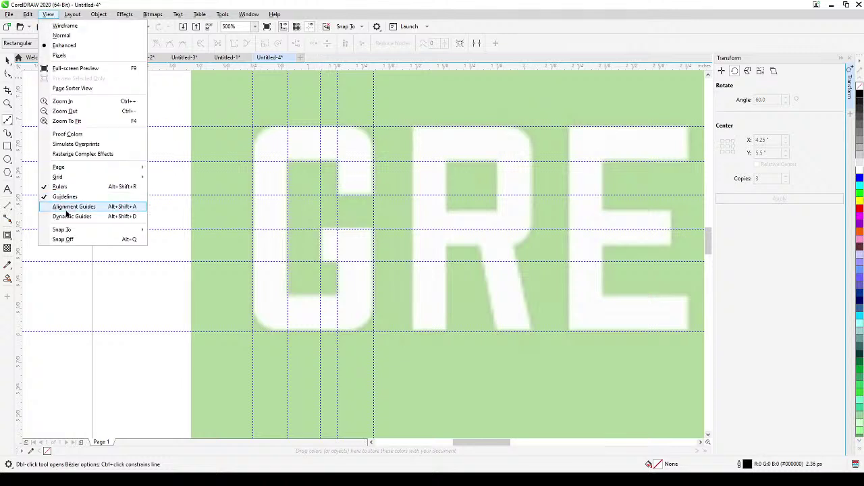
{"action": "mouse_move", "coordinate": [64, 230]}
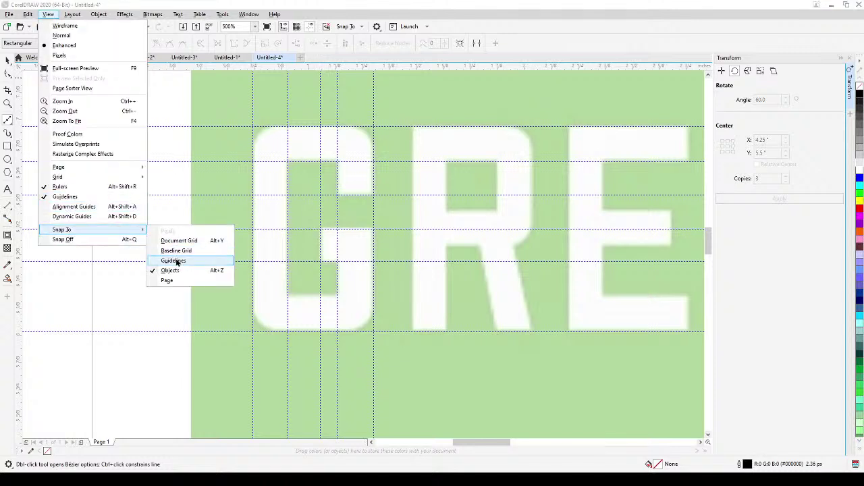
{"action": "left_click", "coordinate": [174, 261]}
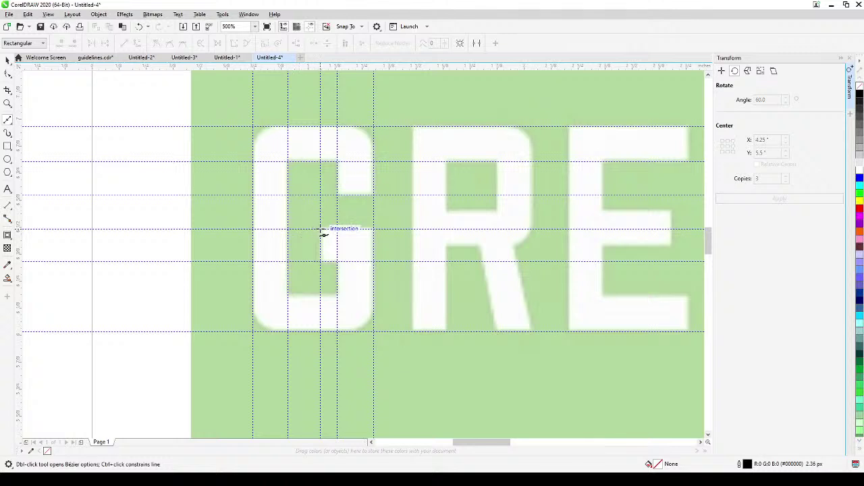
- Draw the G's outer outline with straight Bézier segments, from the crossbar's inner end clockwise around the outer corners to the upper arm's lower-right corner
{"action": "left_click", "coordinate": [321, 229]}
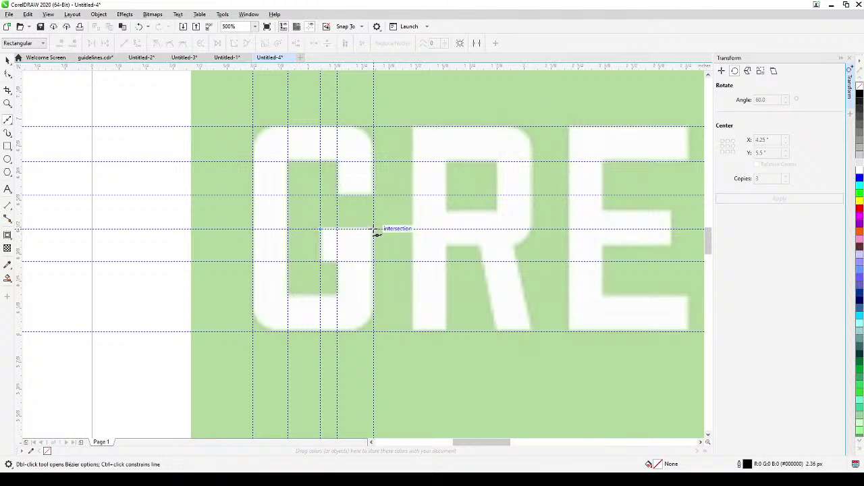
{"action": "left_click", "coordinate": [375, 229]}
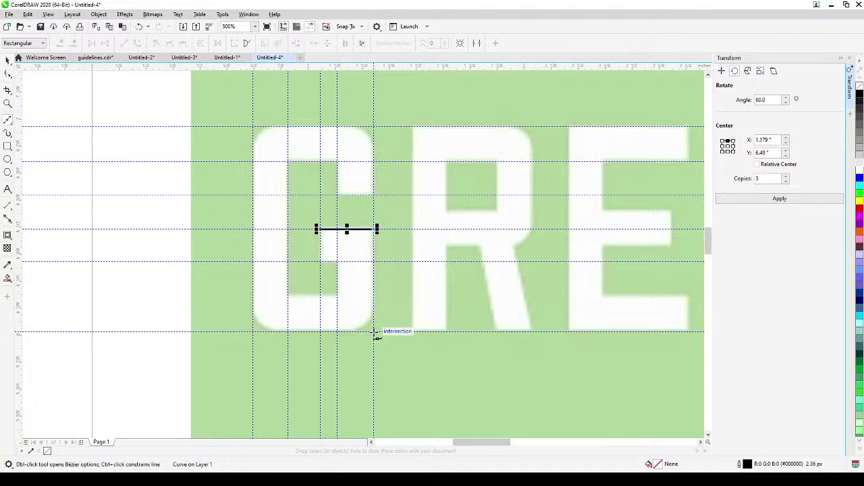
{"action": "left_click", "coordinate": [376, 333]}
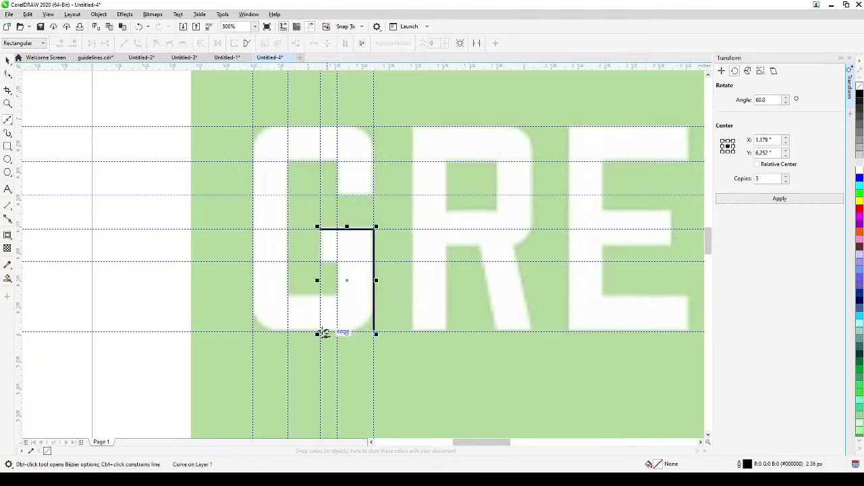
{"action": "left_click", "coordinate": [254, 333]}
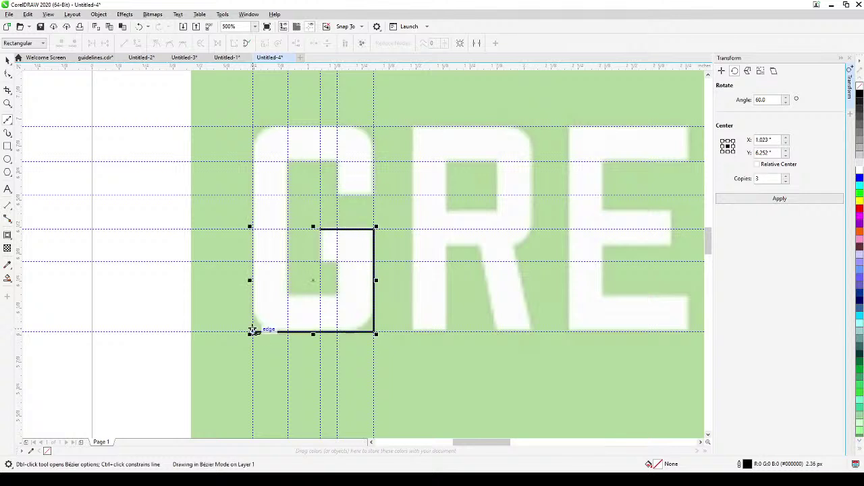
{"action": "left_click", "coordinate": [253, 127]}
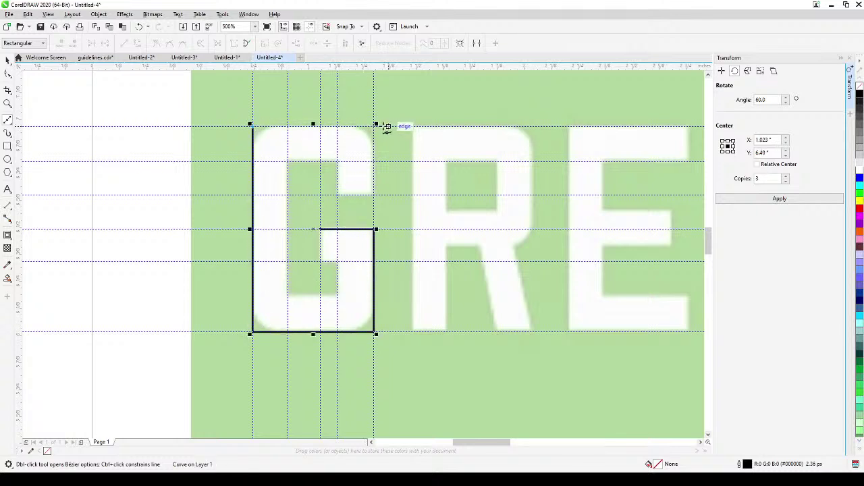
{"action": "left_click", "coordinate": [376, 127]}
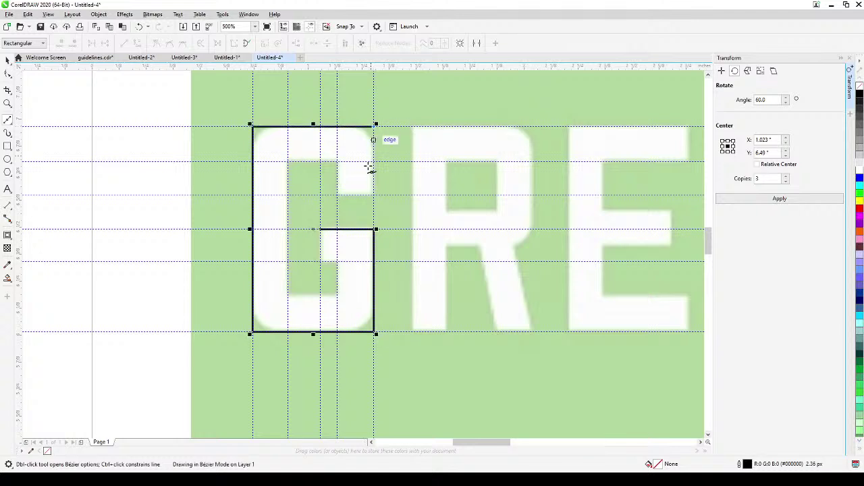
{"action": "left_click", "coordinate": [376, 195]}
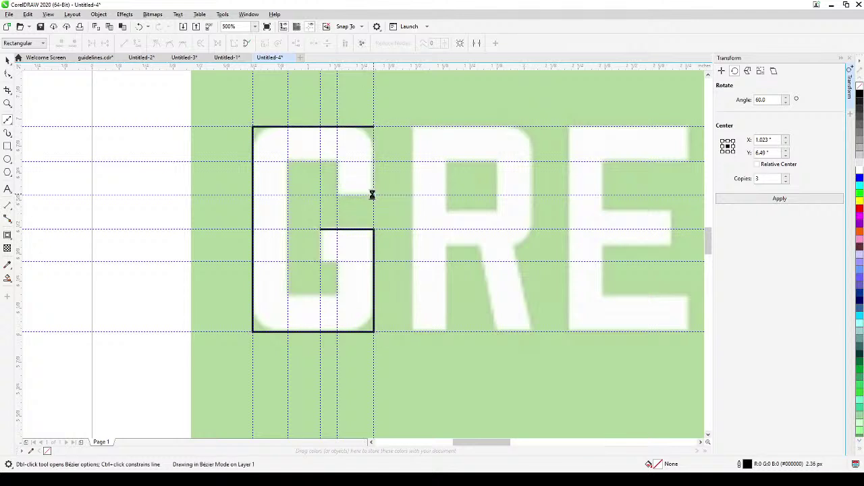
- Trace the G's inner edges along the guidelines and close the Bézier path at its starting point on the crossbar
{"action": "left_click", "coordinate": [338, 196]}
{"action": "left_click", "coordinate": [337, 161]}
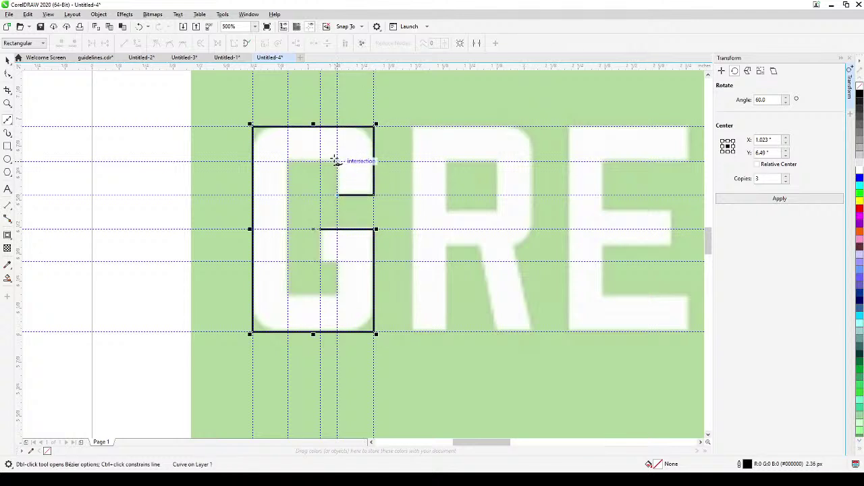
{"action": "left_click", "coordinate": [288, 161]}
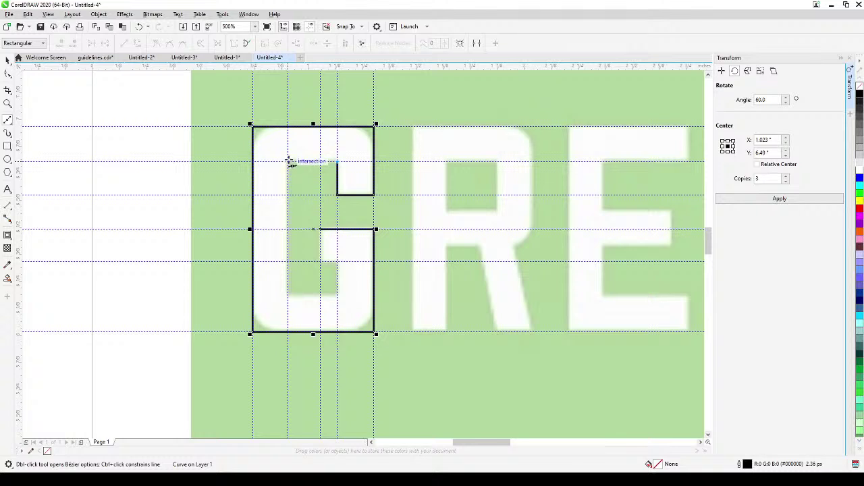
{"action": "left_click", "coordinate": [288, 162]}
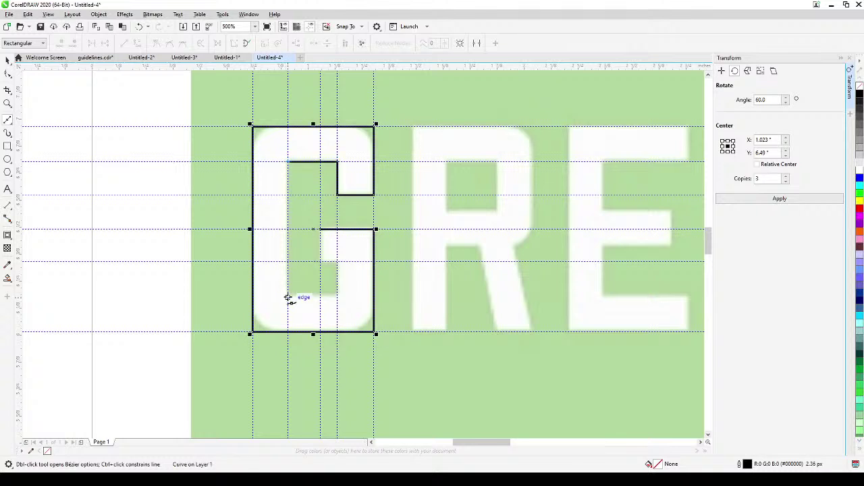
{"action": "left_click", "coordinate": [289, 297]}
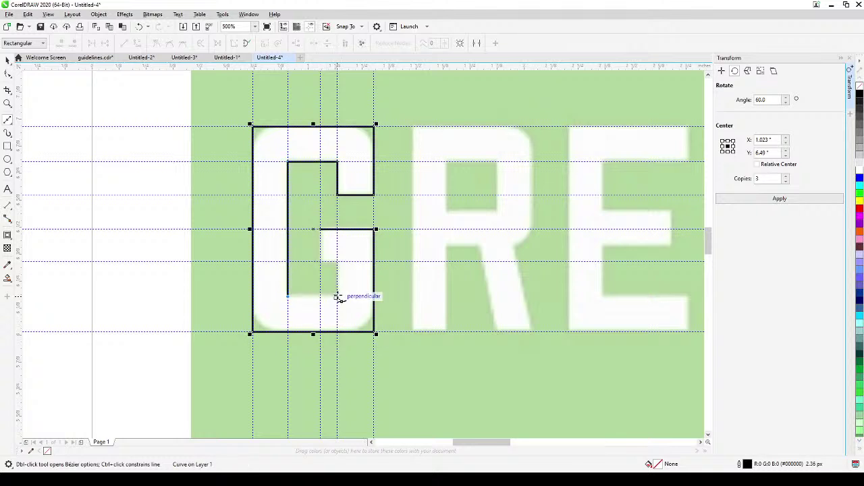
{"action": "left_click", "coordinate": [337, 297]}
{"action": "left_click", "coordinate": [337, 262]}
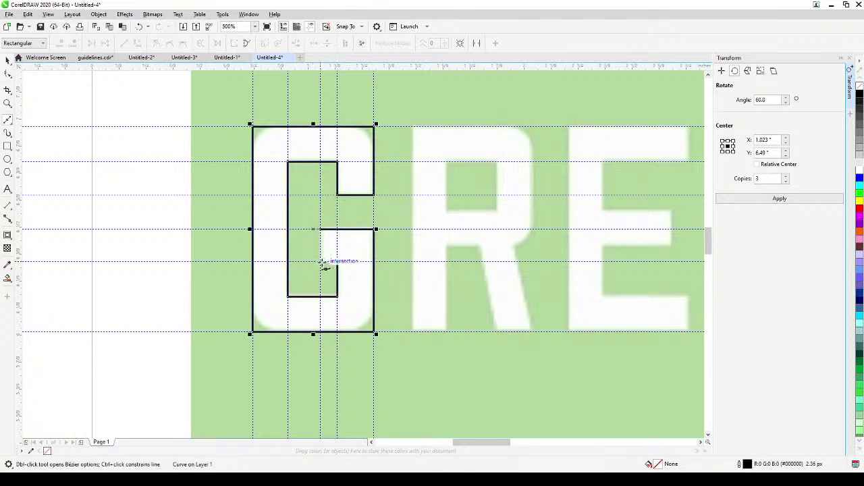
{"action": "left_click", "coordinate": [320, 262]}
{"action": "left_click", "coordinate": [320, 229]}
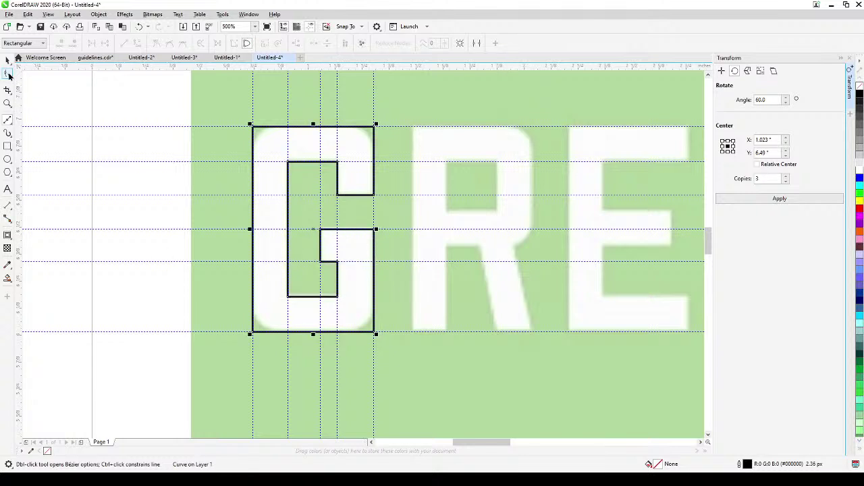
- Round the G's upper-left outer corner by adding a node, offsetting the corner node and curving the segment to match the bitmap
{"action": "left_click", "coordinate": [7, 74]}
{"action": "scroll", "coordinate": [276, 168], "scroll_direction": "up", "scroll_amount": 2}
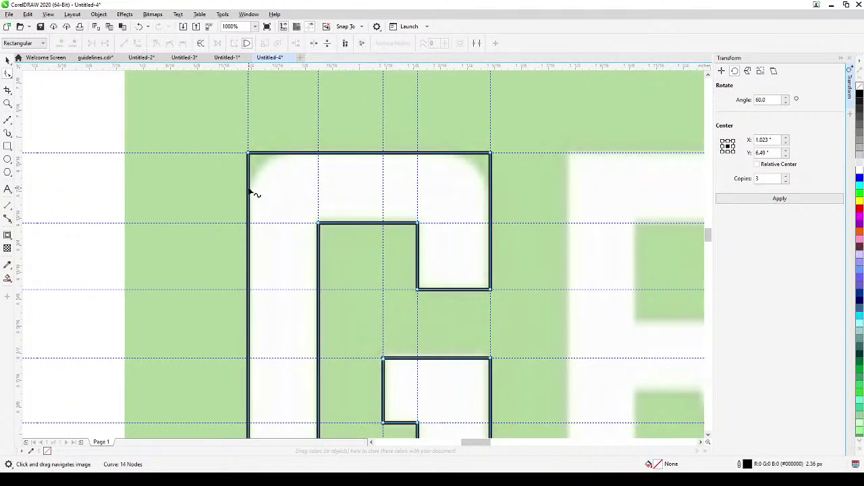
{"action": "double_click", "coordinate": [248, 189]}
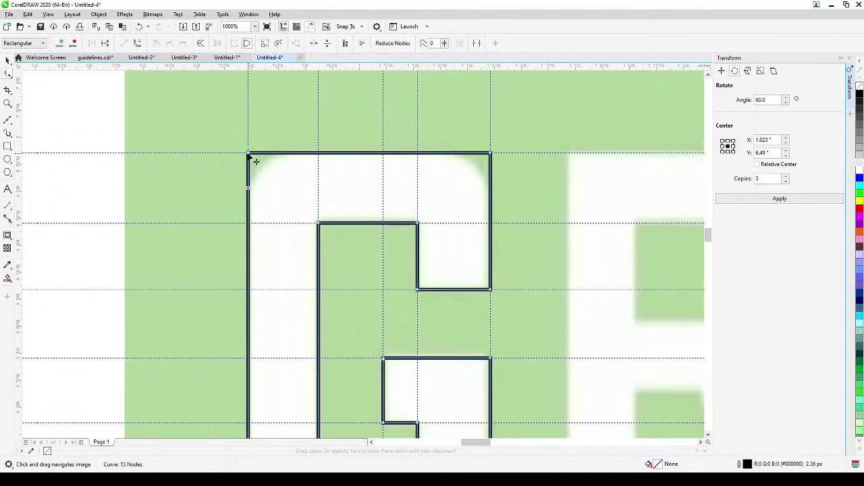
{"action": "left_click_drag", "start_coordinate": [248, 155], "coordinate": [283, 154]}
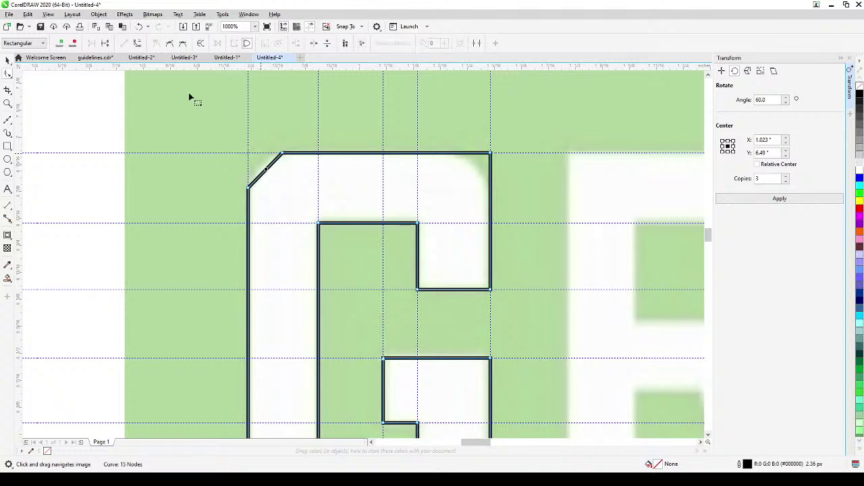
{"action": "left_click", "coordinate": [265, 170]}
{"action": "left_click_drag", "start_coordinate": [262, 168], "coordinate": [260, 164]}
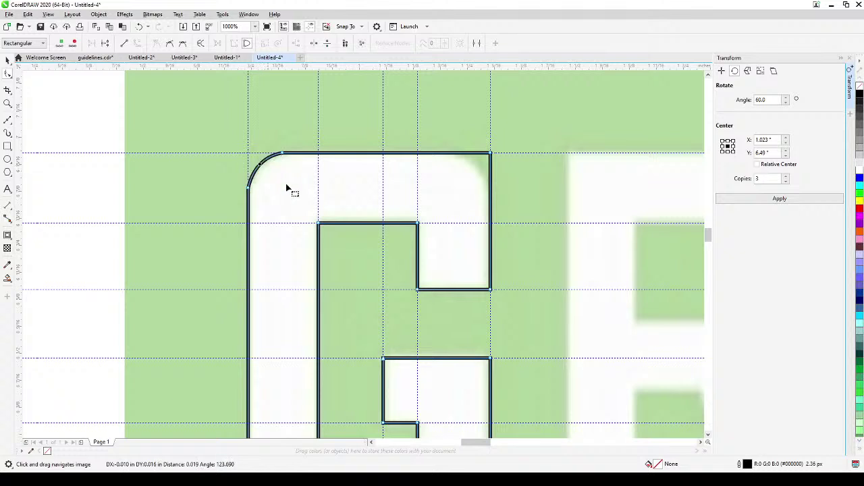
- Reshape the G's upper-right outer corner with an extra node and a segment converted to a curve that follows the rounded bitmap
{"action": "double_click", "coordinate": [454, 155]}
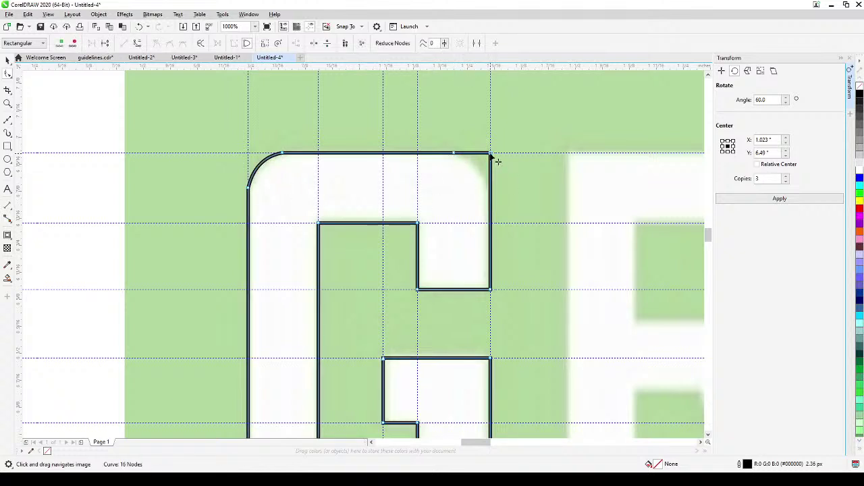
{"action": "left_click_drag", "start_coordinate": [491, 154], "coordinate": [490, 187]}
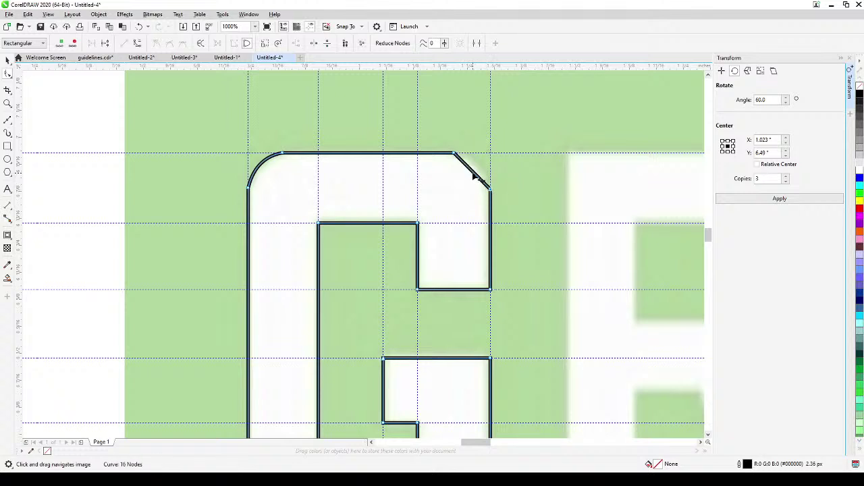
{"action": "left_click", "coordinate": [473, 176]}
{"action": "left_click", "coordinate": [137, 44]}
{"action": "left_click_drag", "start_coordinate": [475, 180], "coordinate": [479, 170]}
- Inspect the G's lower corners against the bitmap and deselect the outline
{"action": "scroll", "coordinate": [494, 286], "scroll_direction": "down", "scroll_amount": 2}
{"action": "scroll", "coordinate": [486, 276], "scroll_direction": "up", "scroll_amount": 1}
{"action": "left_click_drag", "start_coordinate": [486, 276], "coordinate": [435, 317]}
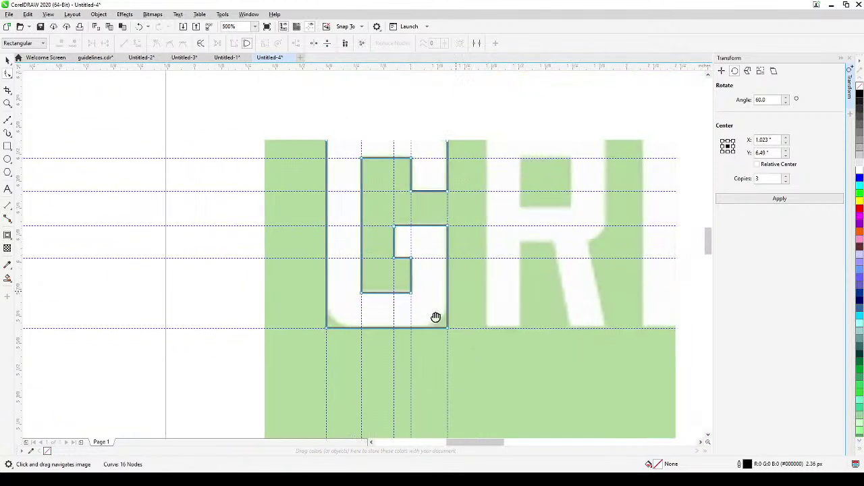
{"action": "scroll", "coordinate": [358, 403], "scroll_direction": "up", "scroll_amount": 4}
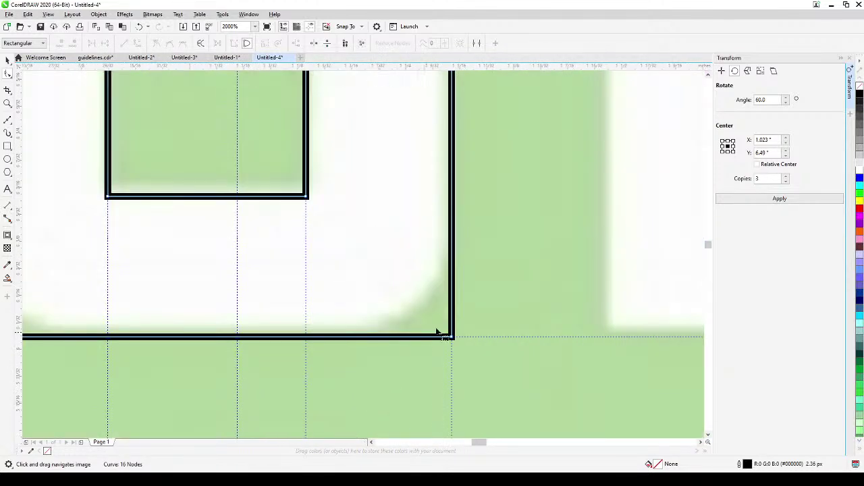
{"action": "scroll", "coordinate": [436, 332], "scroll_direction": "down", "scroll_amount": 4}
{"action": "left_click_drag", "start_coordinate": [449, 322], "coordinate": [360, 359]}
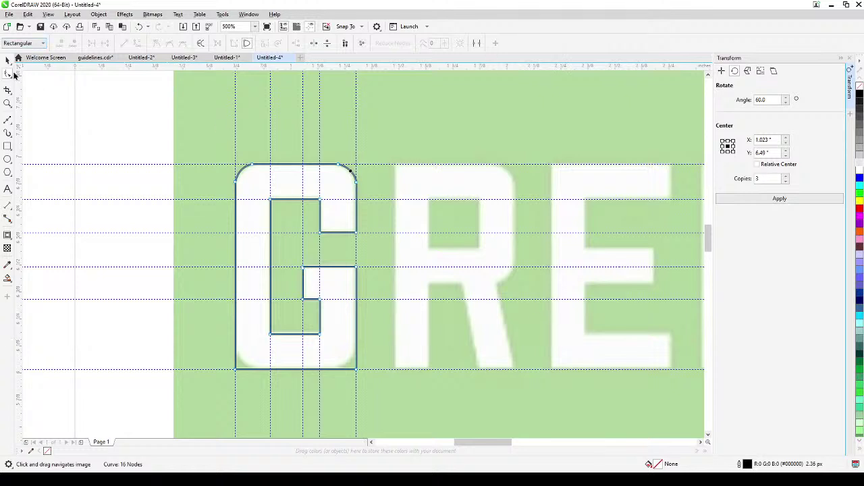
{"action": "left_click", "coordinate": [7, 59]}
{"action": "left_click", "coordinate": [135, 125]}
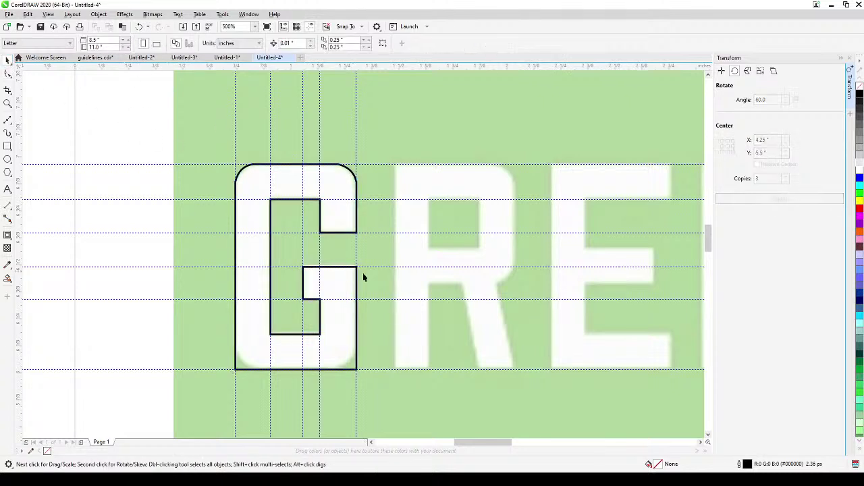
- Add vertical guidelines at the first E's left edge at 2.204 in, its stem's inner edge, and its arm ends at 2.763 in
{"action": "key", "text": "h"}
{"action": "left_click_drag", "start_coordinate": [488, 282], "coordinate": [376, 273]}
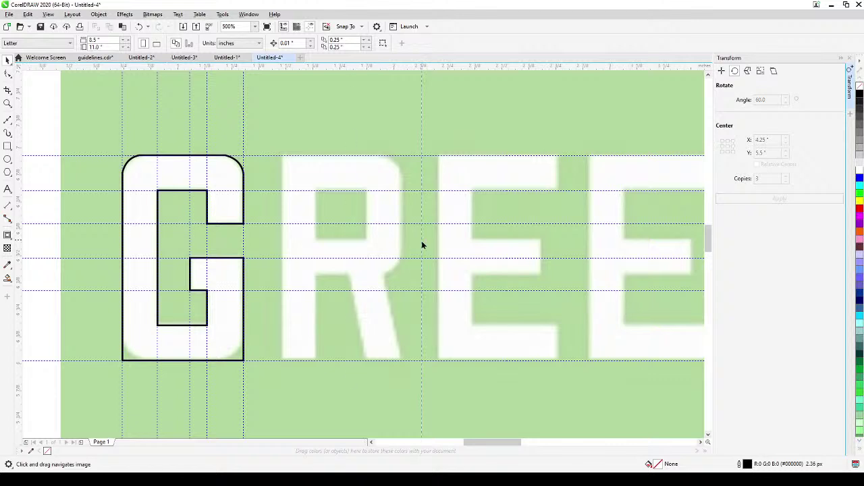
{"action": "left_click_drag", "start_coordinate": [422, 245], "coordinate": [439, 250]}
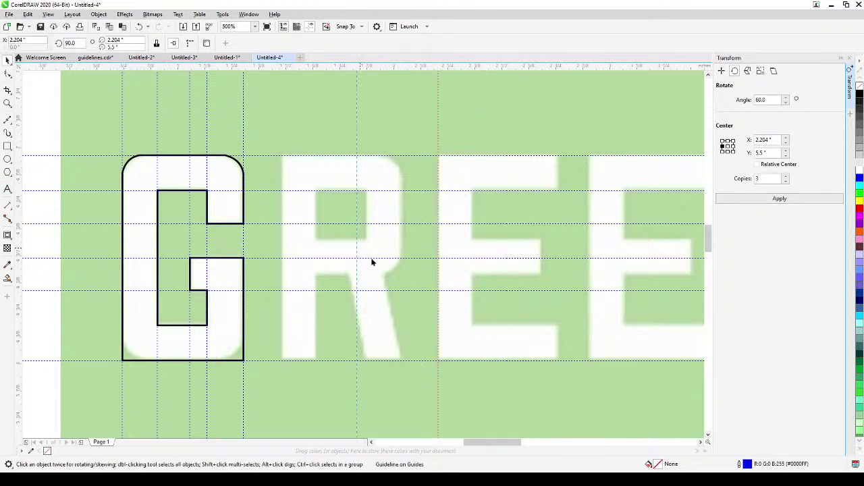
{"action": "left_click_drag", "start_coordinate": [468, 265], "coordinate": [473, 252]}
{"action": "left_click_drag", "start_coordinate": [561, 191], "coordinate": [558, 194]}
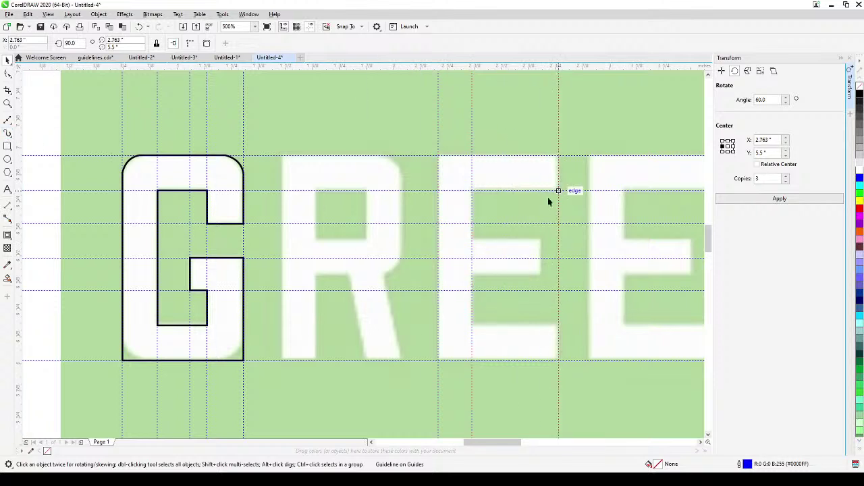
- Add horizontal guidelines at the E's lower arm top, 6.176 in, and its middle arm's upper and lower edges, 6.58 and 6.409 in
{"action": "left_click_drag", "start_coordinate": [389, 67], "coordinate": [495, 325]}
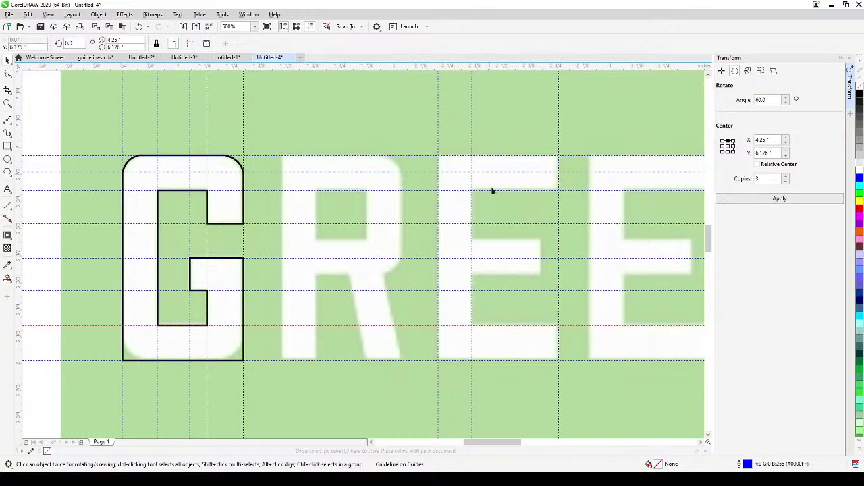
{"action": "left_click_drag", "start_coordinate": [498, 244], "coordinate": [498, 237]}
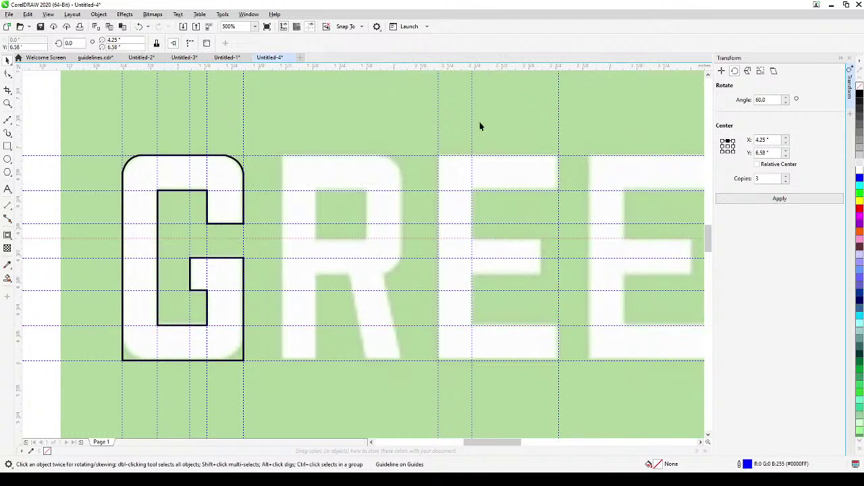
{"action": "left_click", "coordinate": [518, 274]}
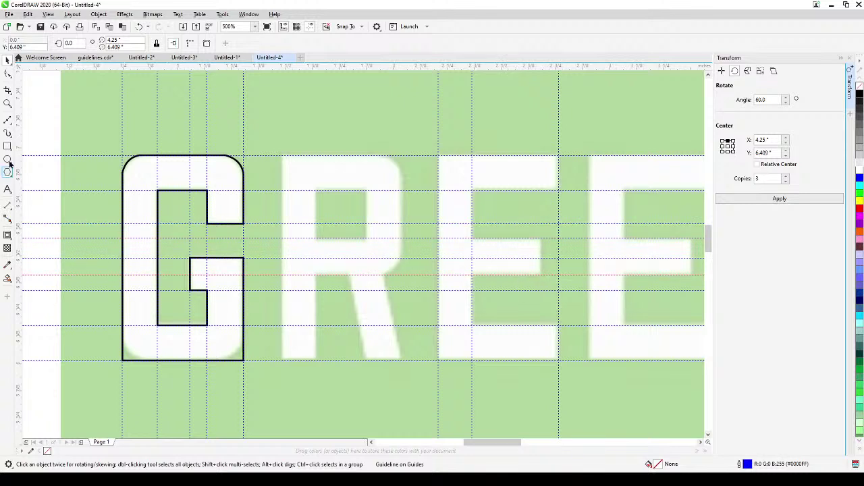
- Trace the first E with straight Bézier segments from its upper-left corner around the upper arm to the middle arm's upper outer corner
{"action": "left_click", "coordinate": [7, 121]}
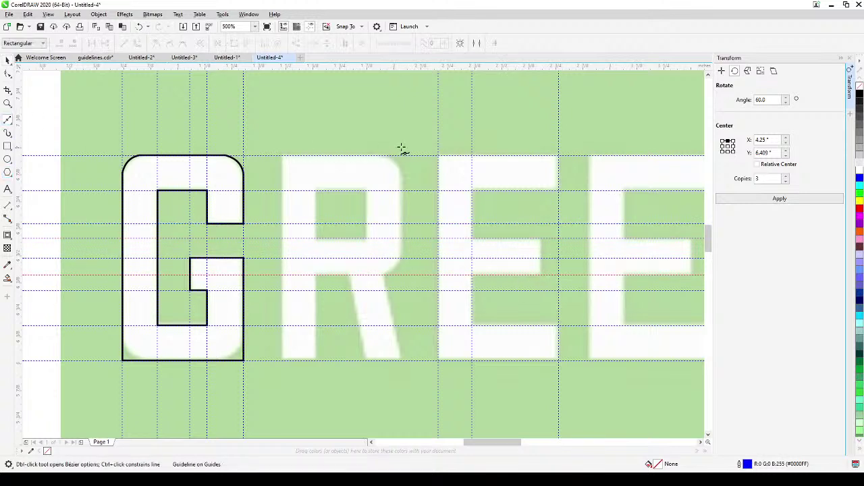
{"action": "left_click", "coordinate": [439, 157]}
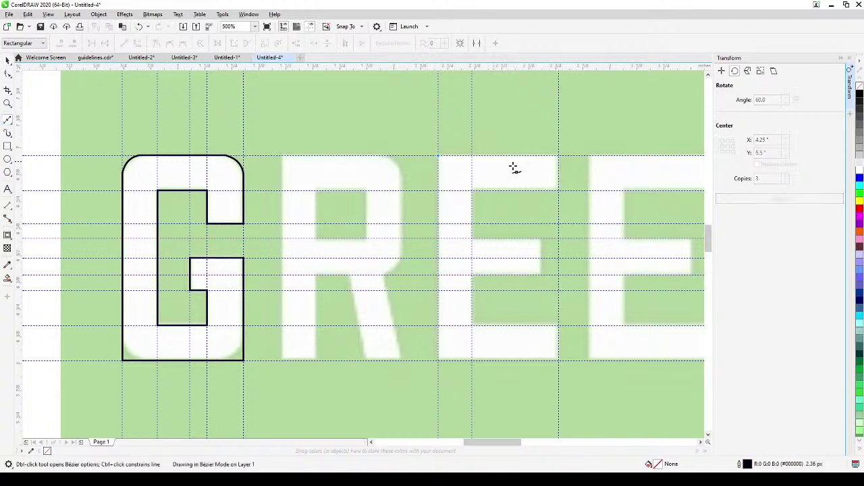
{"action": "left_click", "coordinate": [559, 156]}
{"action": "left_click", "coordinate": [560, 191]}
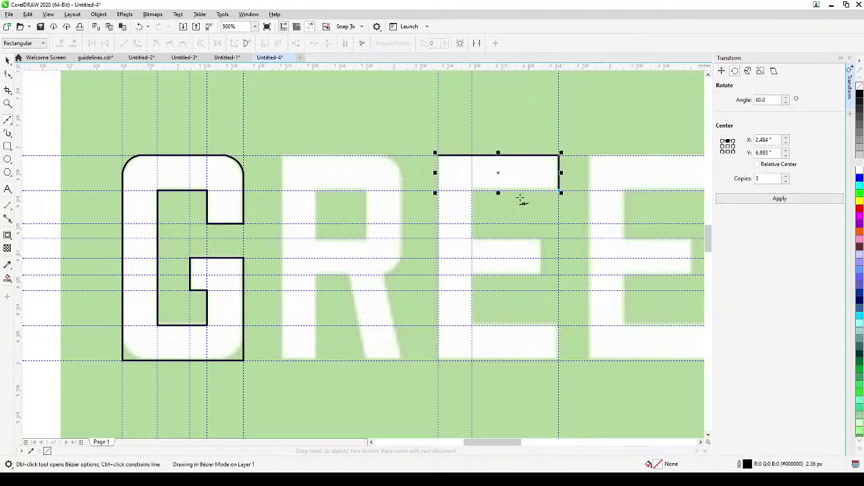
{"action": "left_click", "coordinate": [472, 191]}
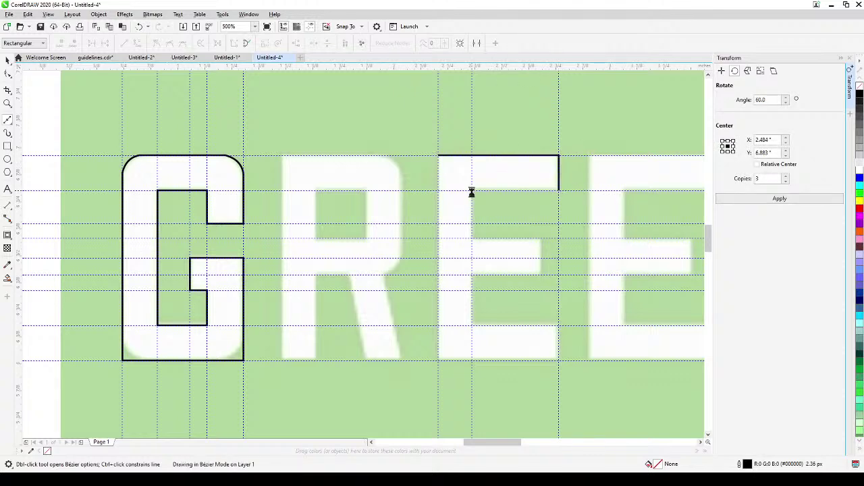
{"action": "left_click", "coordinate": [472, 239]}
{"action": "left_click", "coordinate": [541, 239]}
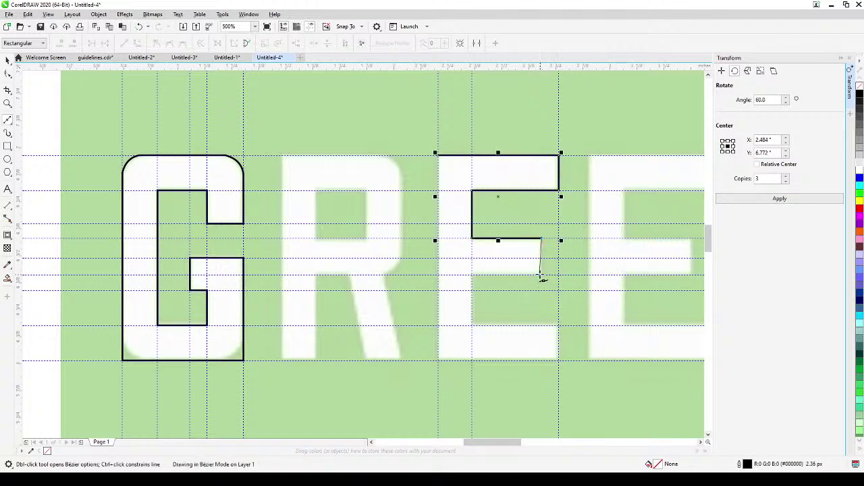
- Undo the slanted segment at the middle arm's end, then trace that end vertically and the arm's lower edge back to the stem
{"action": "left_click", "coordinate": [541, 275]}
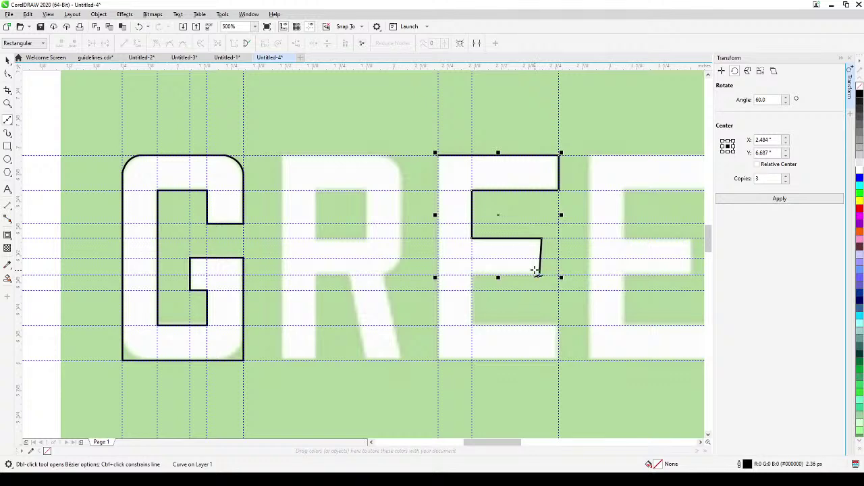
{"action": "key", "text": "ctrl+z"}
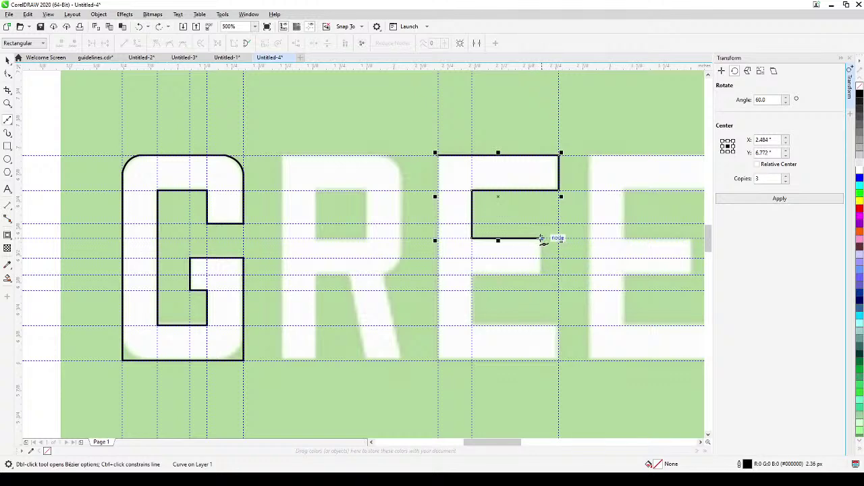
{"action": "scroll", "coordinate": [522, 241], "scroll_direction": "up", "scroll_amount": 1}
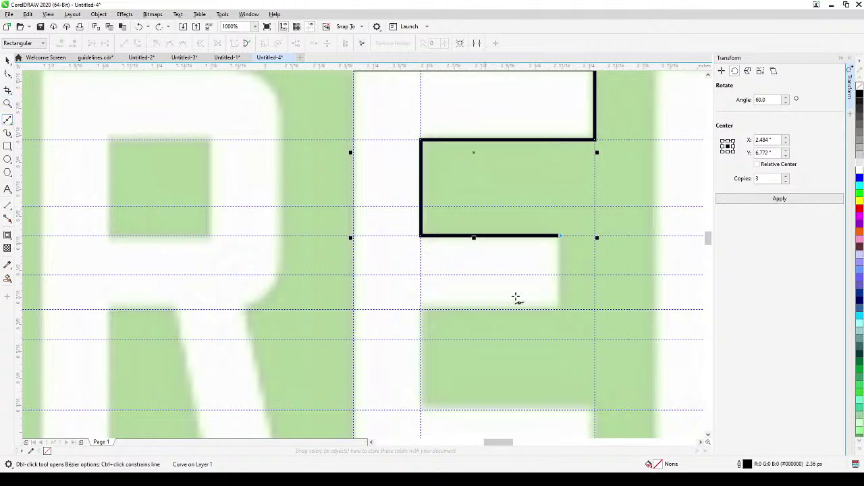
{"action": "left_click", "coordinate": [560, 236]}
{"action": "left_click", "coordinate": [560, 309]}
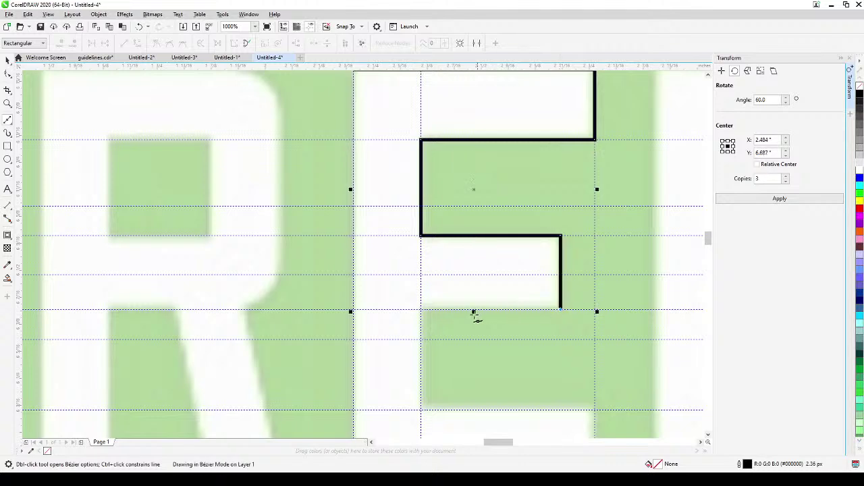
{"action": "left_click", "coordinate": [421, 309]}
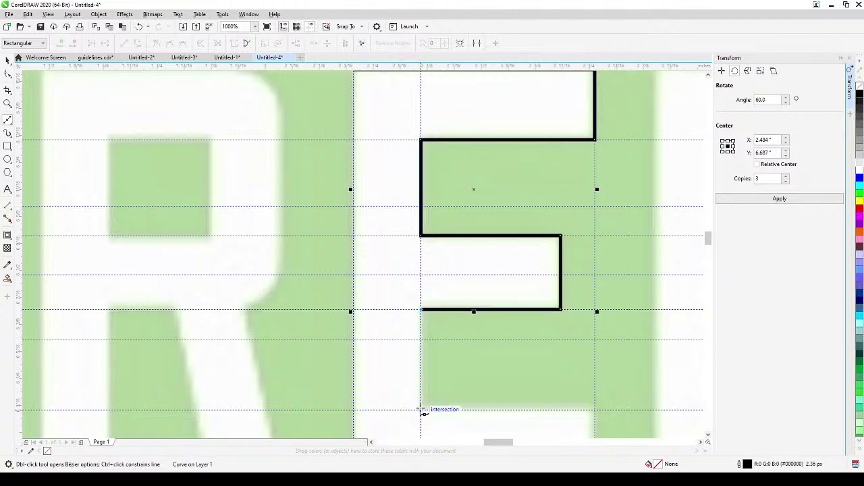
- Trace the E's lower arm and base, close the path at the upper-left starting corner, and deselect the finished outline
{"action": "left_click_drag", "start_coordinate": [421, 411], "coordinate": [436, 297]}
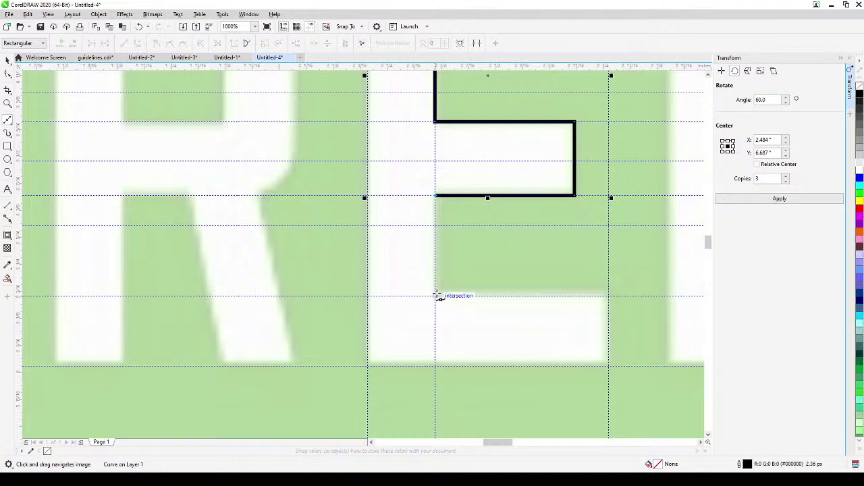
{"action": "left_click", "coordinate": [435, 296]}
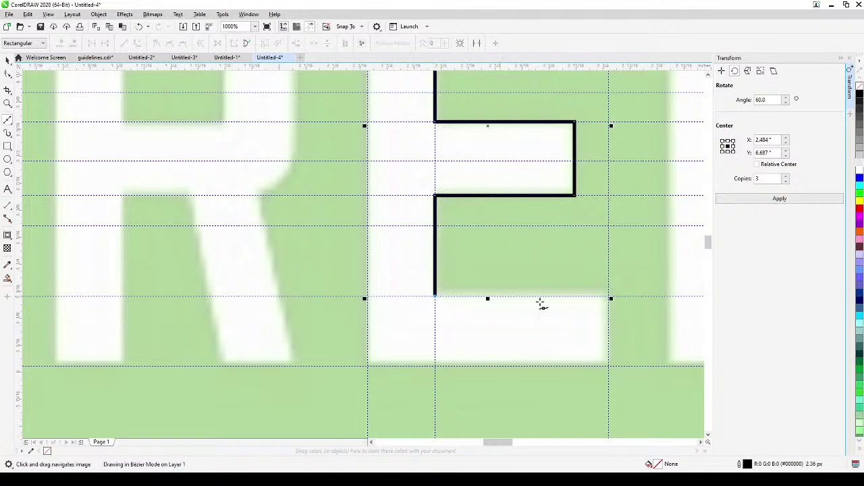
{"action": "left_click", "coordinate": [609, 297]}
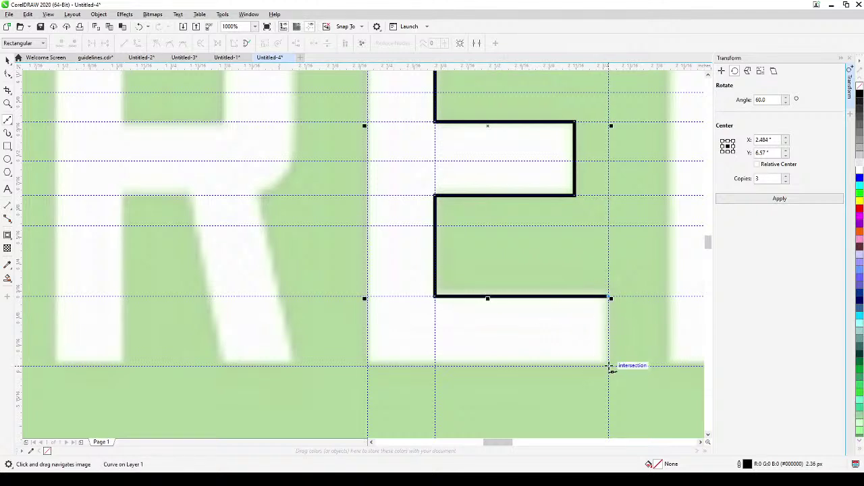
{"action": "left_click", "coordinate": [609, 366]}
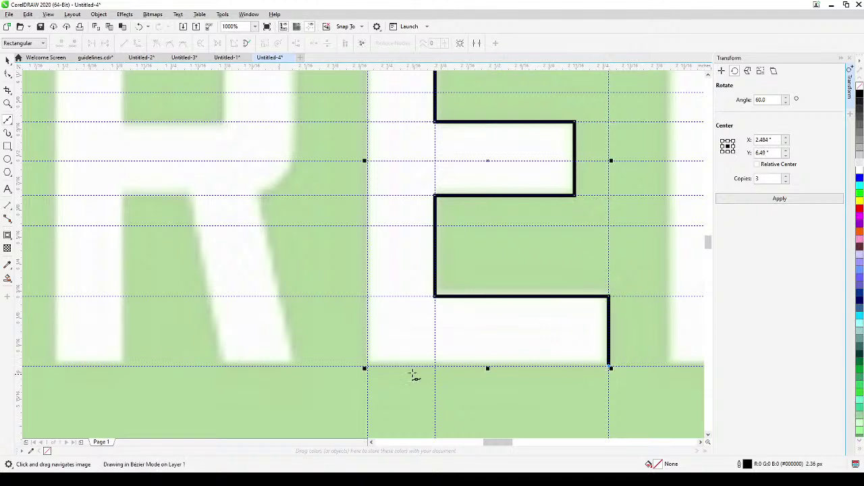
{"action": "left_click", "coordinate": [365, 368]}
{"action": "left_click_drag", "start_coordinate": [389, 241], "coordinate": [405, 409]}
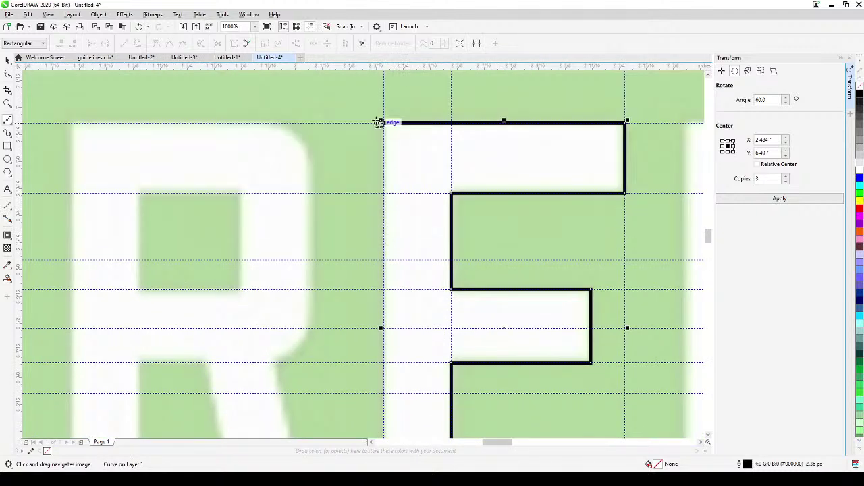
{"action": "left_click", "coordinate": [381, 123]}
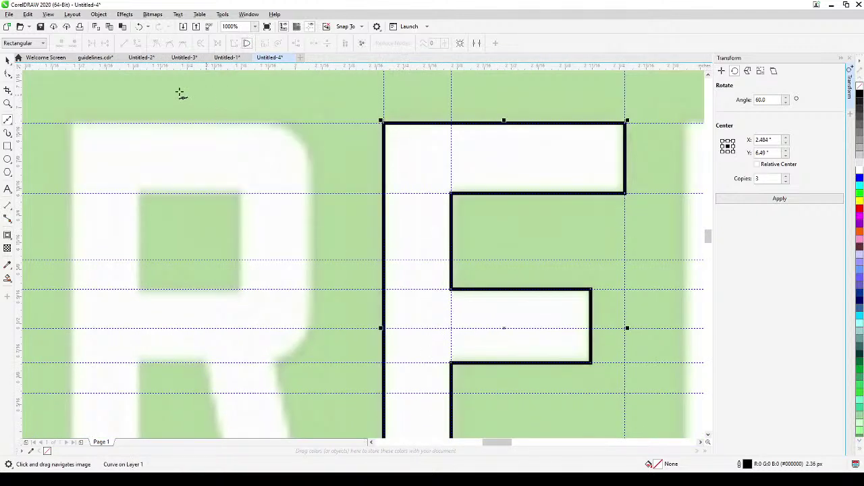
{"action": "left_click", "coordinate": [7, 61]}
{"action": "scroll", "coordinate": [193, 178], "scroll_direction": "down", "scroll_amount": 5}
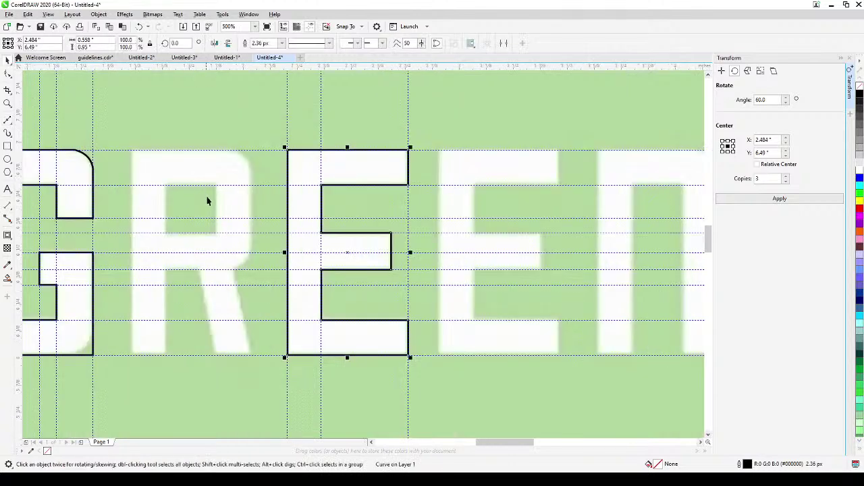
{"action": "left_click", "coordinate": [282, 187]}
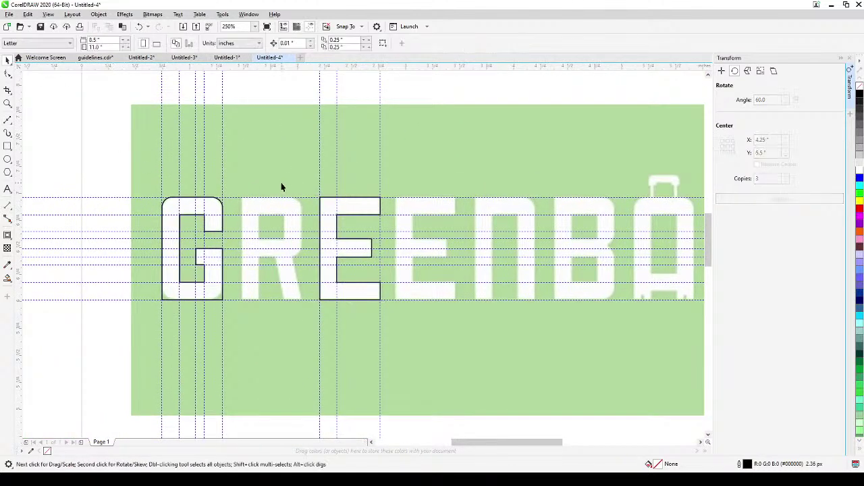
- Close the Transform docker and bring the whole GREENBAGZ bitmap into view
{"action": "scroll", "coordinate": [282, 187], "scroll_direction": "up", "scroll_amount": 2}
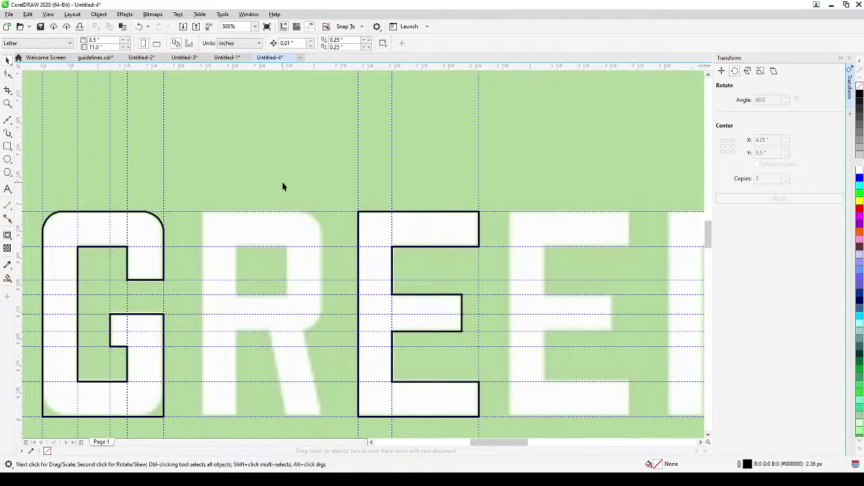
{"action": "scroll", "coordinate": [283, 187], "scroll_direction": "down", "scroll_amount": 2}
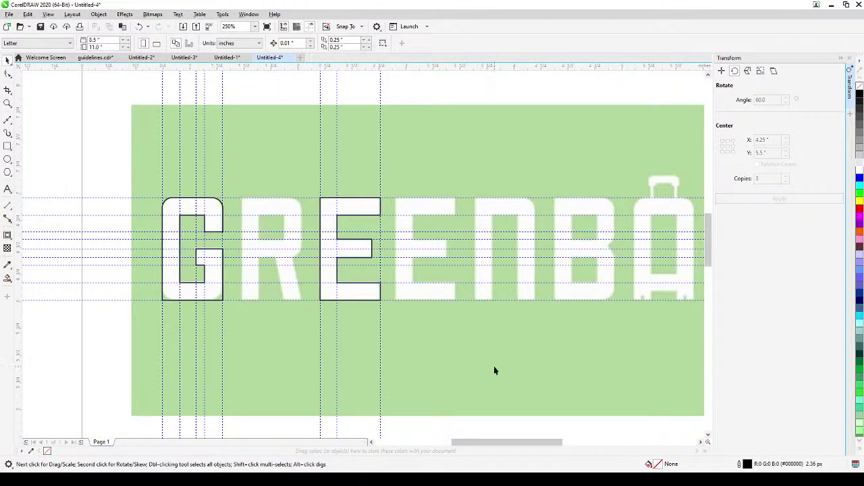
{"action": "left_click", "coordinate": [851, 58]}
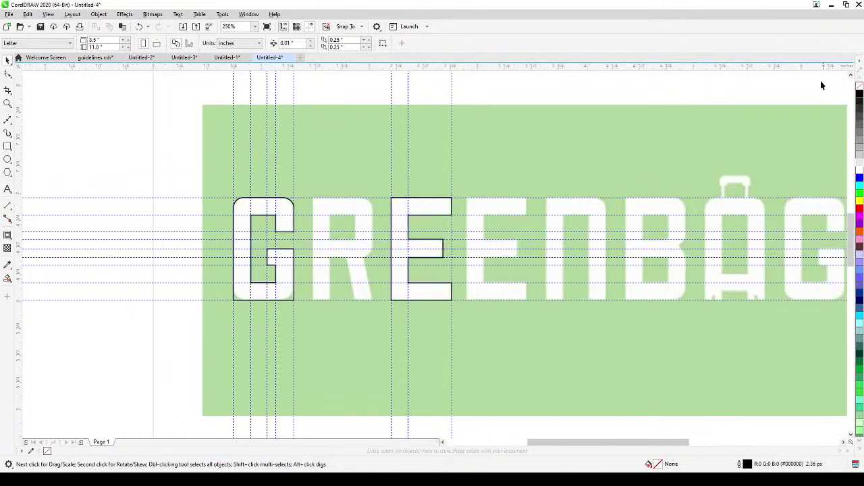
{"action": "key", "text": "h"}
{"action": "left_click_drag", "start_coordinate": [796, 97], "coordinate": [686, 87]}
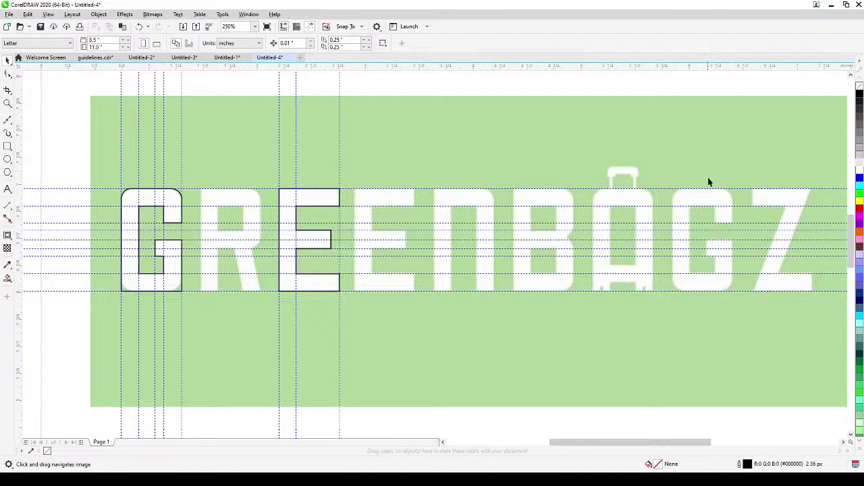
{"action": "left_click_drag", "start_coordinate": [711, 172], "coordinate": [698, 165]}
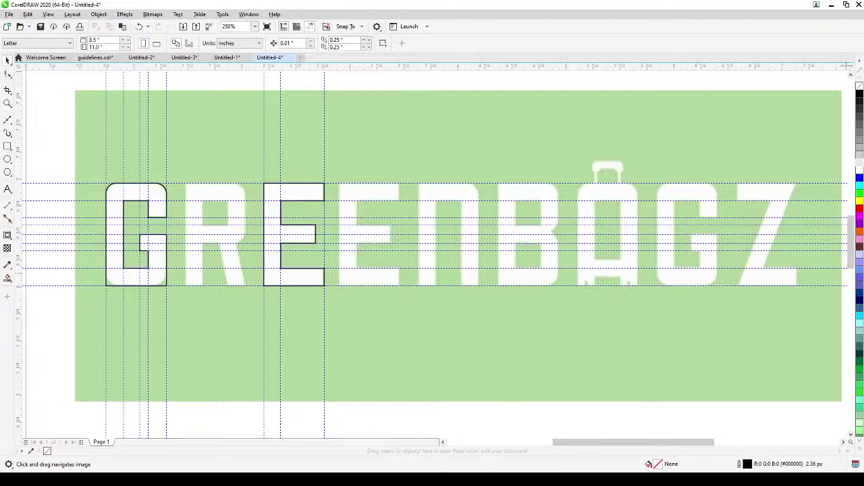